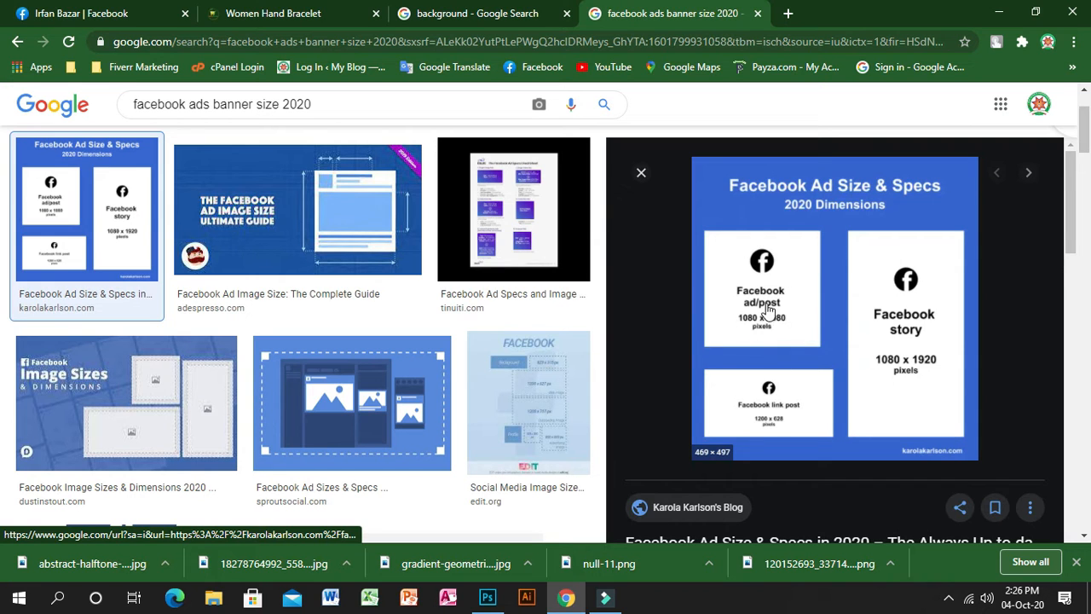
Step: Close the enlarged Facebook ad size image and switch to the open Photoshop window
{"action": "left_click", "coordinate": [644, 181]}
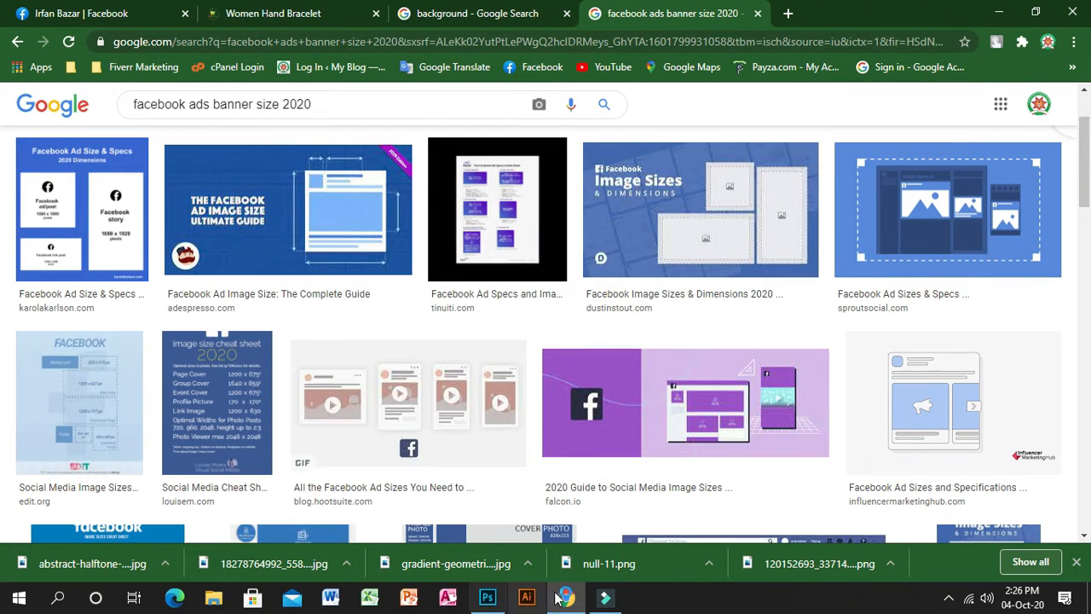
{"action": "mouse_move", "coordinate": [488, 602]}
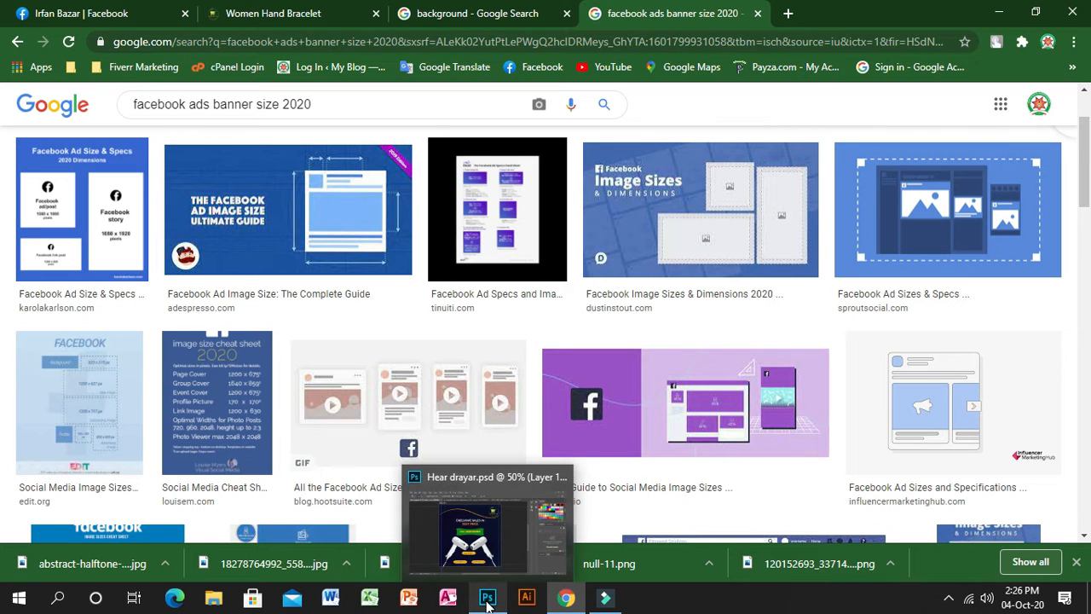
{"action": "left_click", "coordinate": [477, 524]}
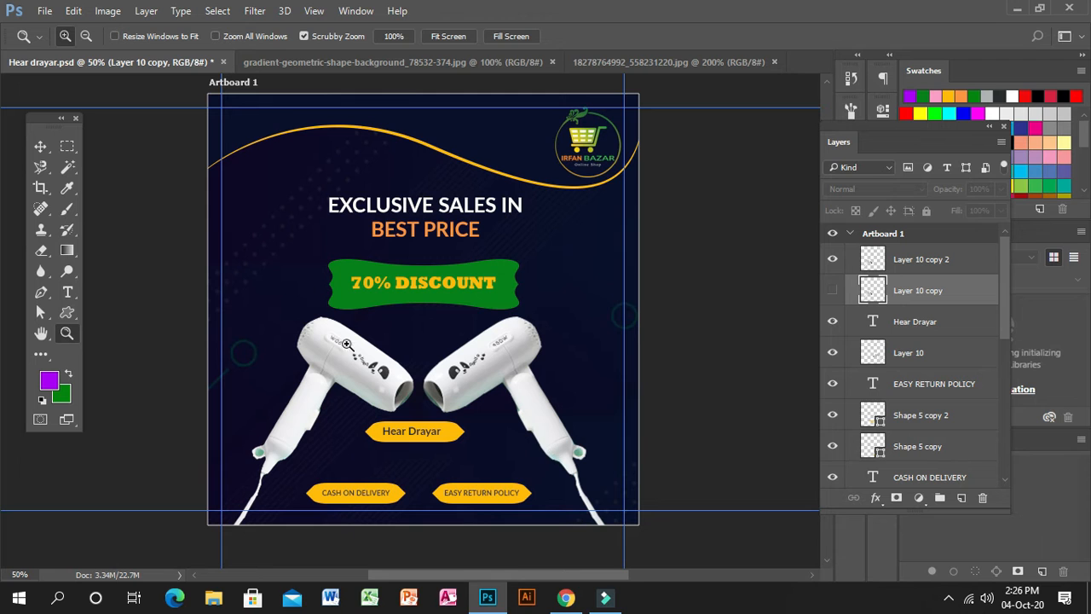
Step: Create a new web document with an artboard 1080 px wide and 1080 px high
{"action": "left_click", "coordinate": [45, 11]}
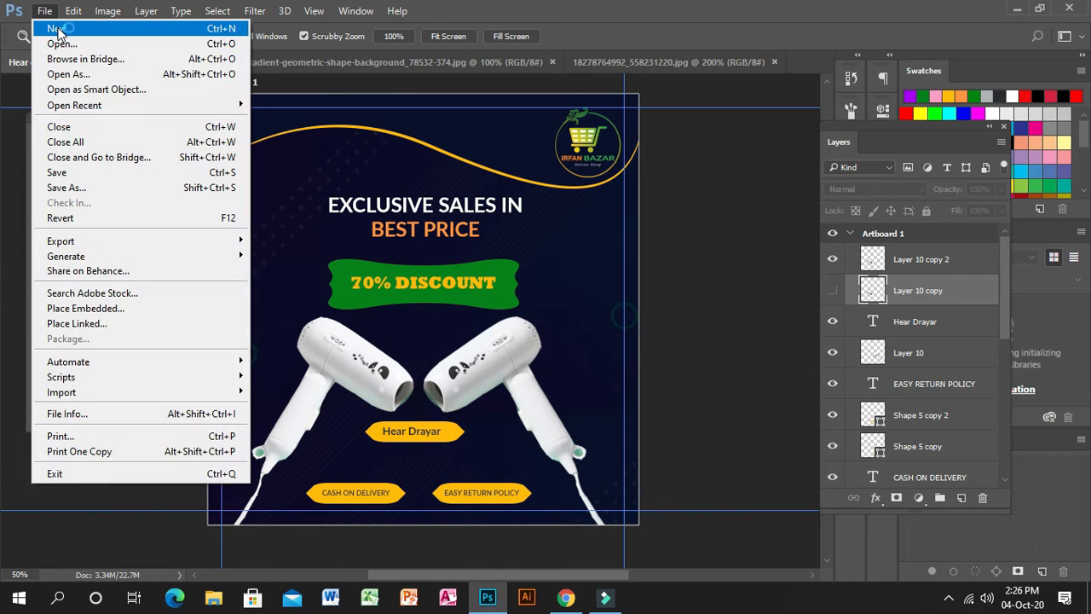
{"action": "left_click", "coordinate": [60, 29]}
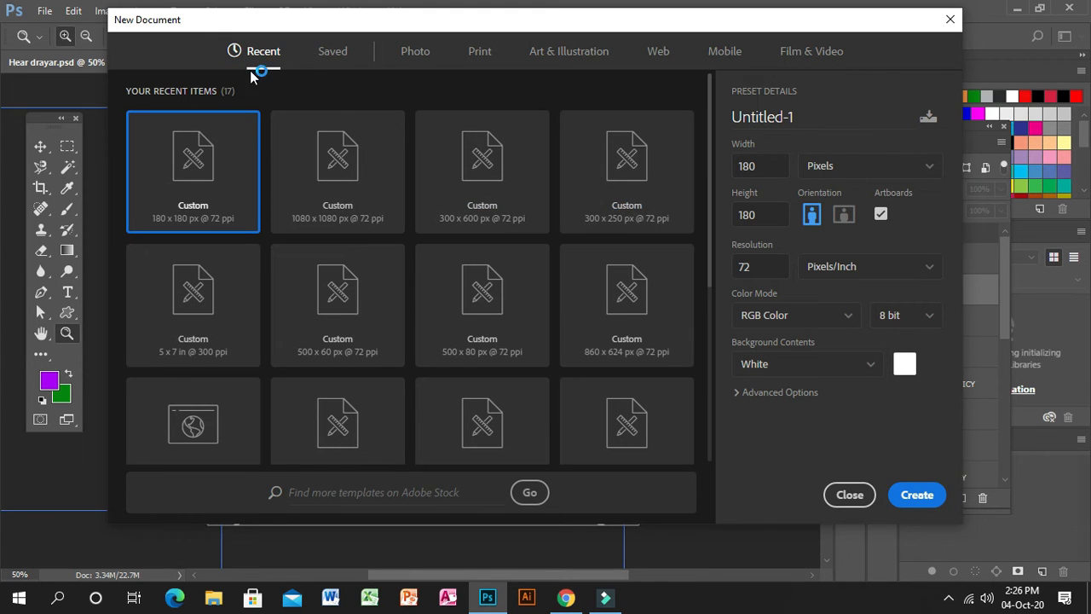
{"action": "left_click", "coordinate": [659, 53]}
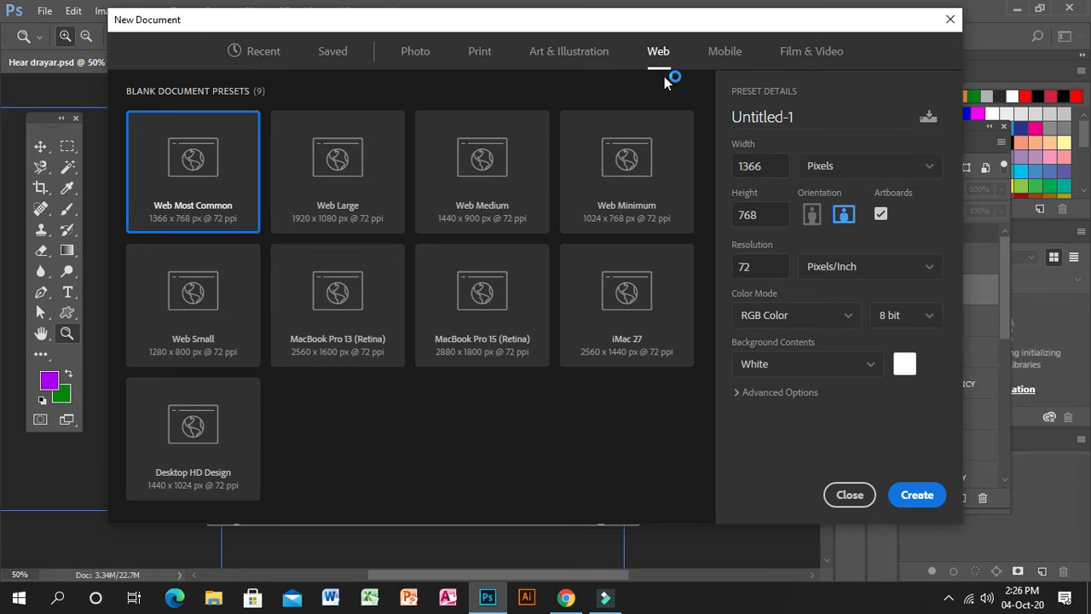
{"action": "double_click", "coordinate": [774, 165]}
{"action": "key", "text": "BackSpace"}
{"action": "type", "text": "1080"}
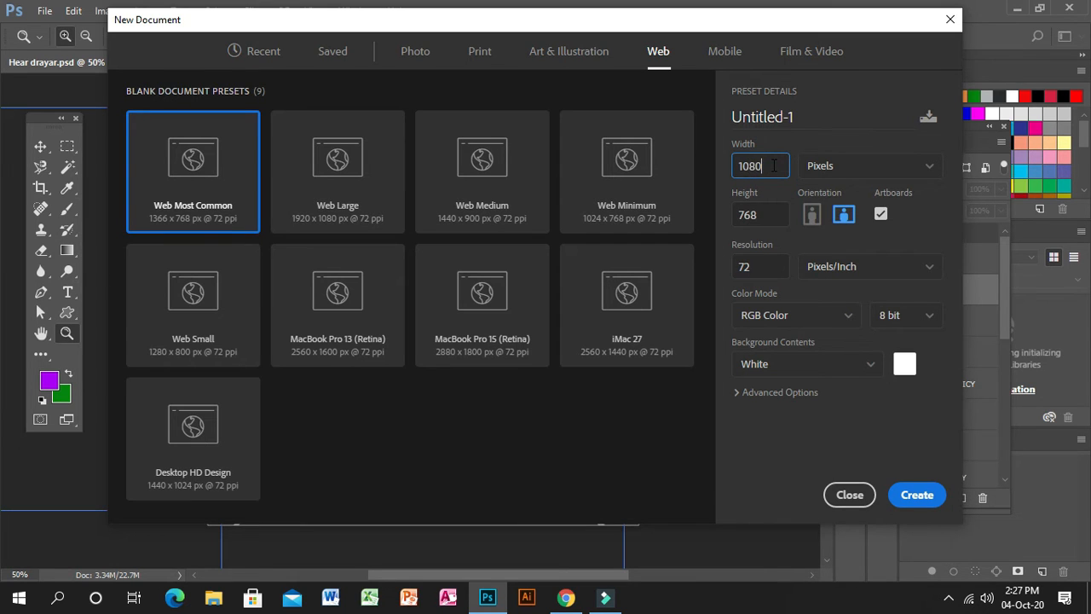
{"action": "double_click", "coordinate": [764, 213]}
{"action": "key", "text": "BackSpace"}
{"action": "type", "text": "1080"}
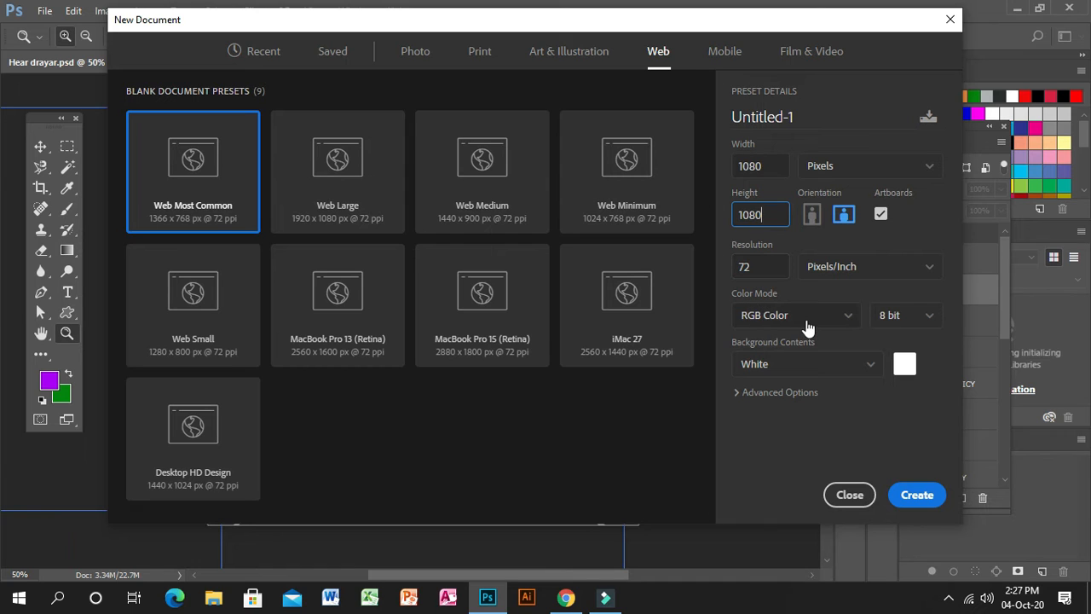
{"action": "left_click", "coordinate": [903, 372]}
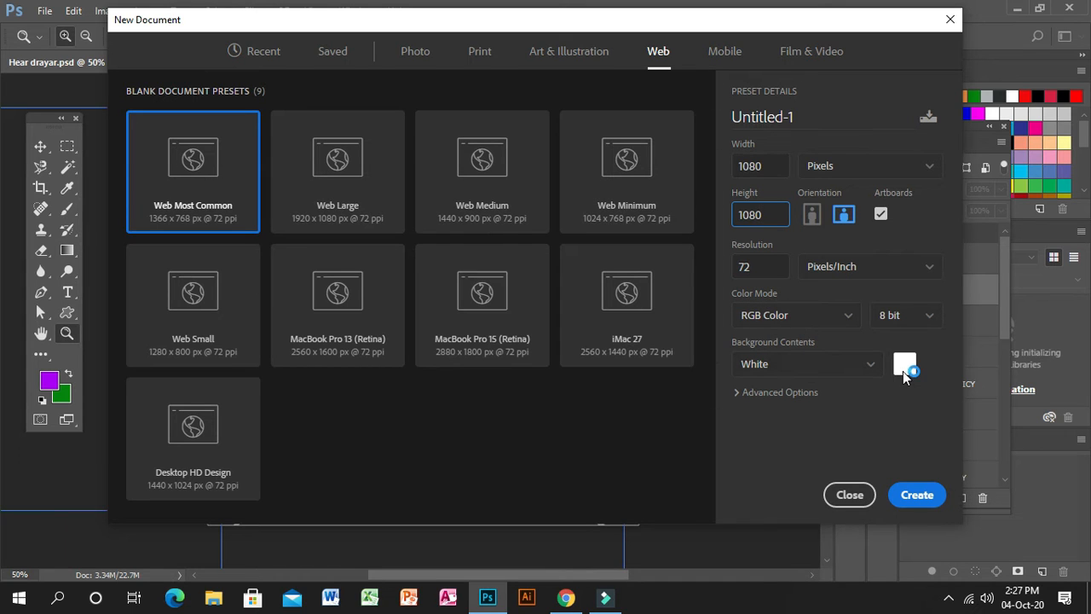
{"action": "left_click", "coordinate": [921, 503]}
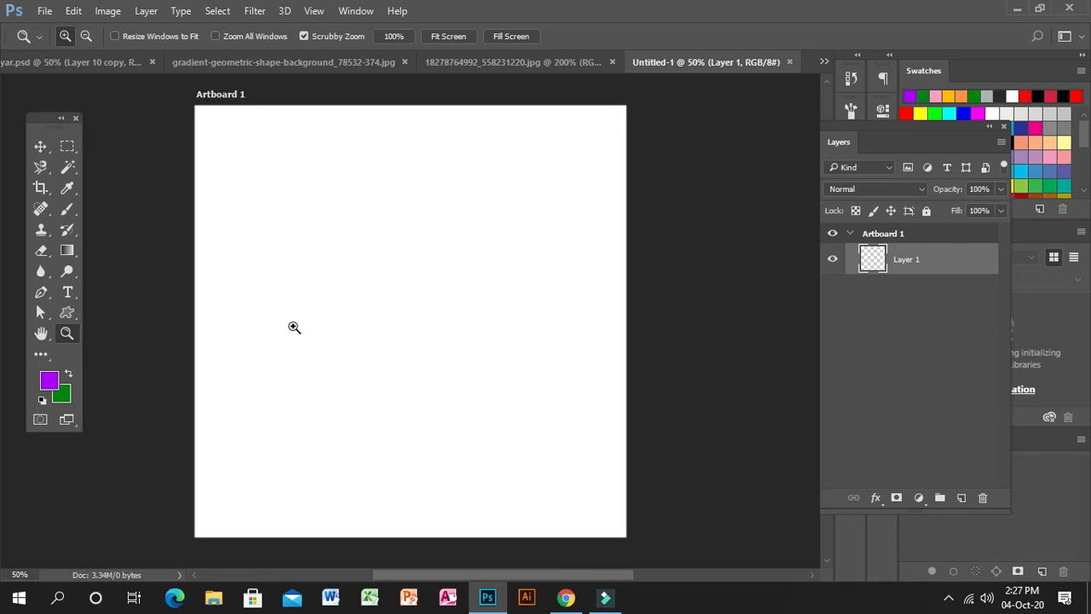
Step: Set the foreground colour to #282c2f and fill Layer 1 with it
{"action": "left_click", "coordinate": [48, 385]}
{"action": "left_click", "coordinate": [799, 509]}
{"action": "left_click_drag", "start_coordinate": [800, 508], "coordinate": [704, 513]}
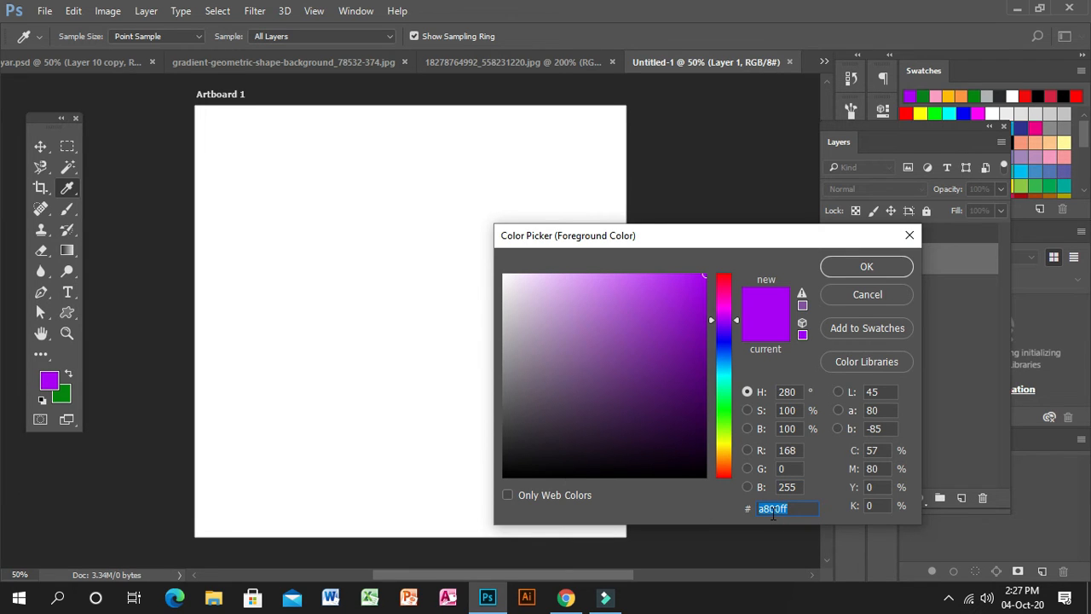
{"action": "type", "text": "28"}
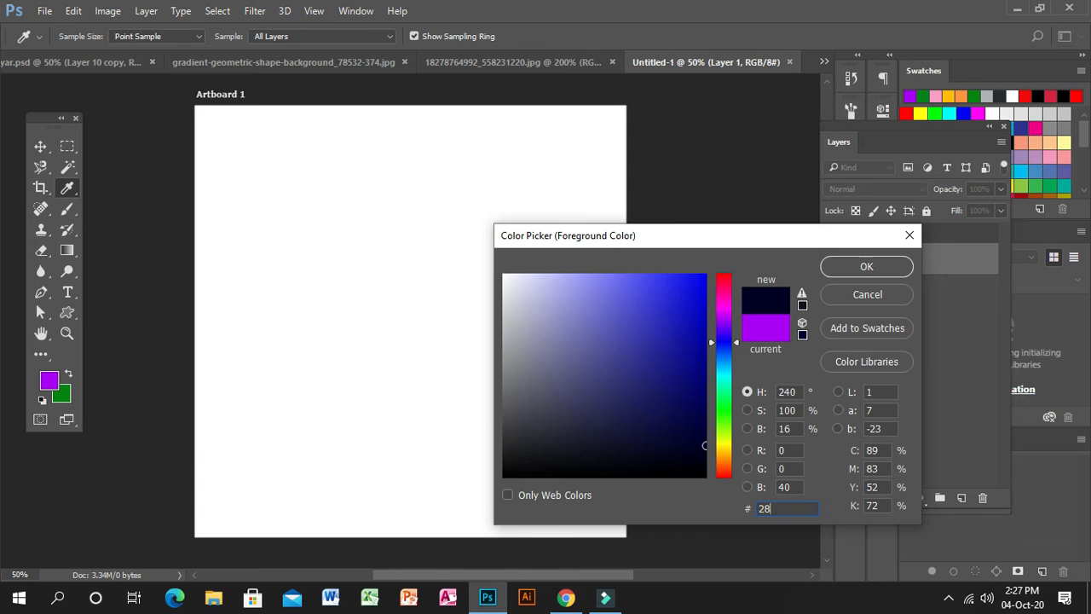
{"action": "type", "text": "2c"}
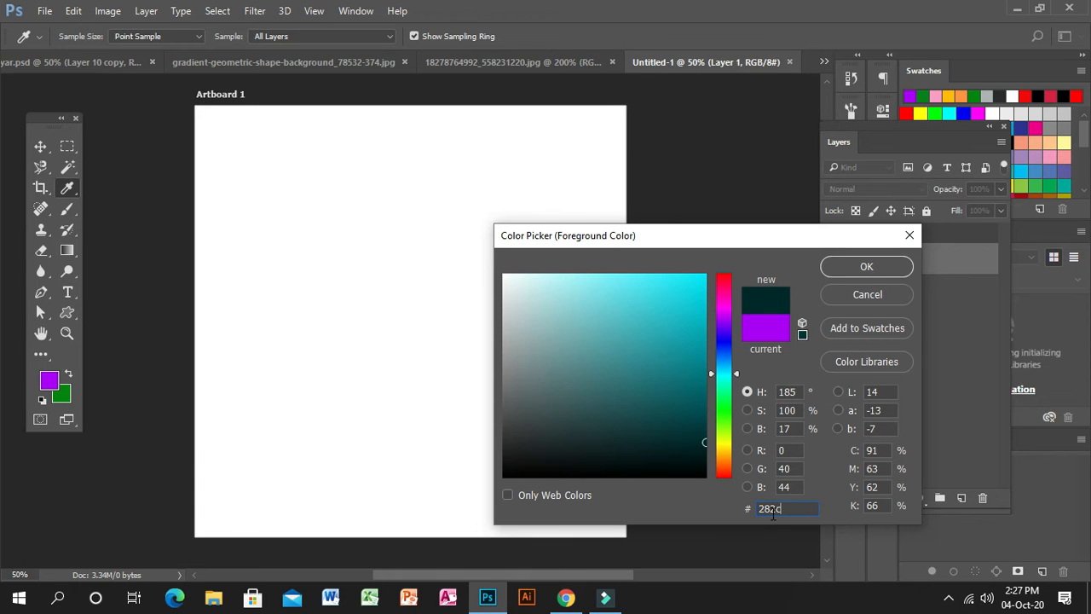
{"action": "type", "text": "2f"}
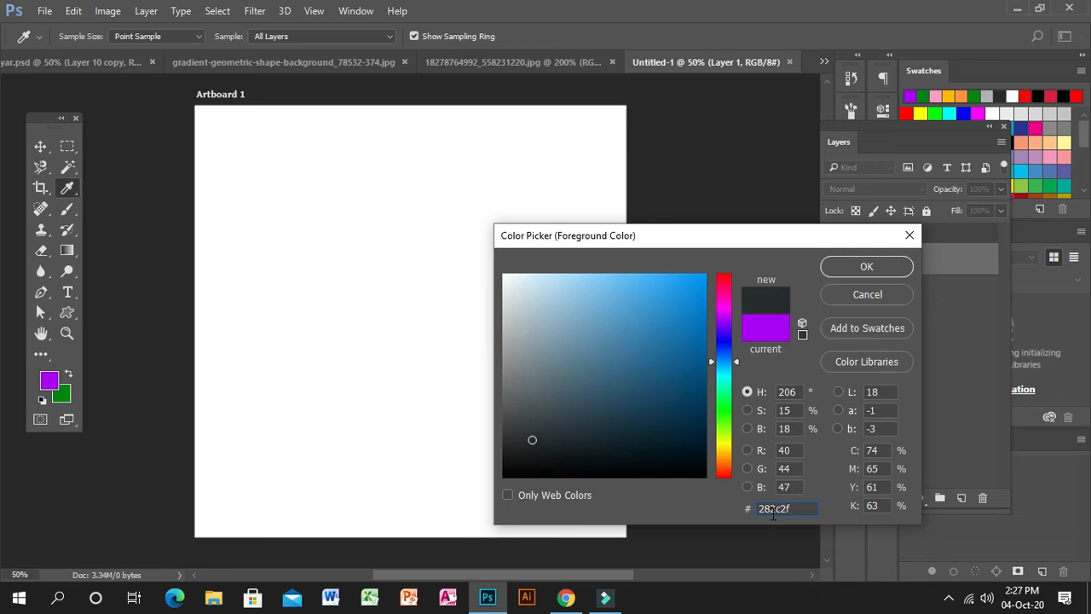
{"action": "left_click", "coordinate": [867, 267]}
{"action": "key", "text": "z"}
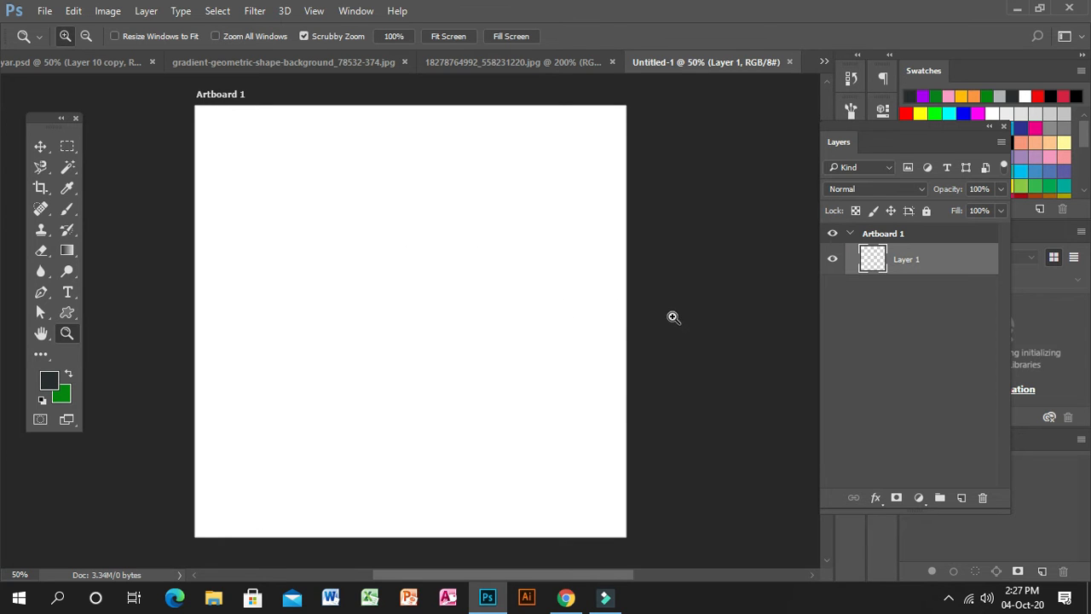
{"action": "key", "text": "alt+BackSpace"}
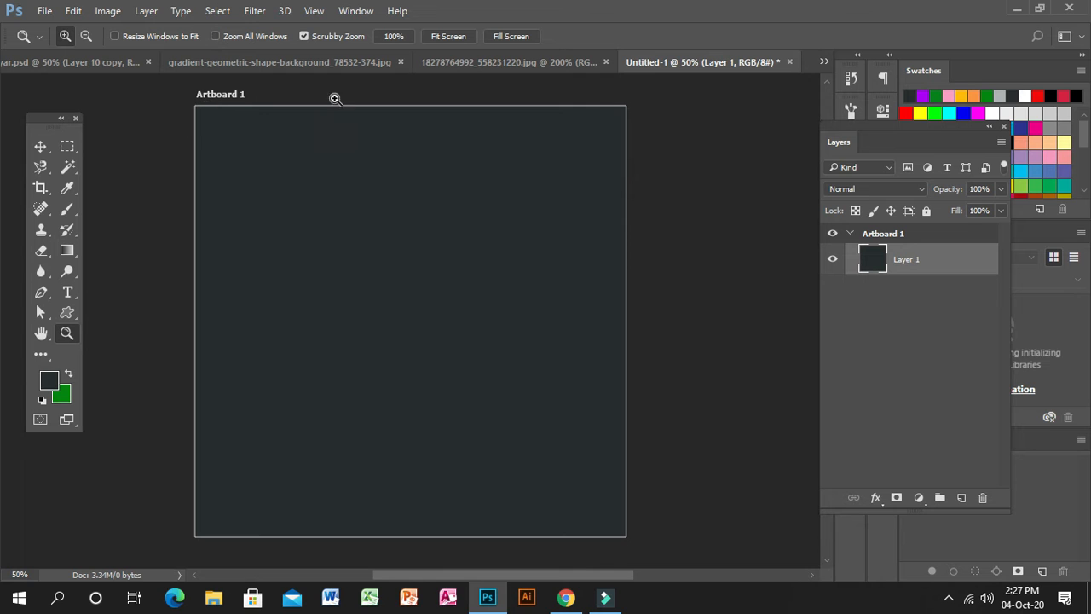
Step: Review the hair dryer photo and the finished Hear drayar.psd banner for reference, and return to the new document
{"action": "left_click", "coordinate": [448, 64]}
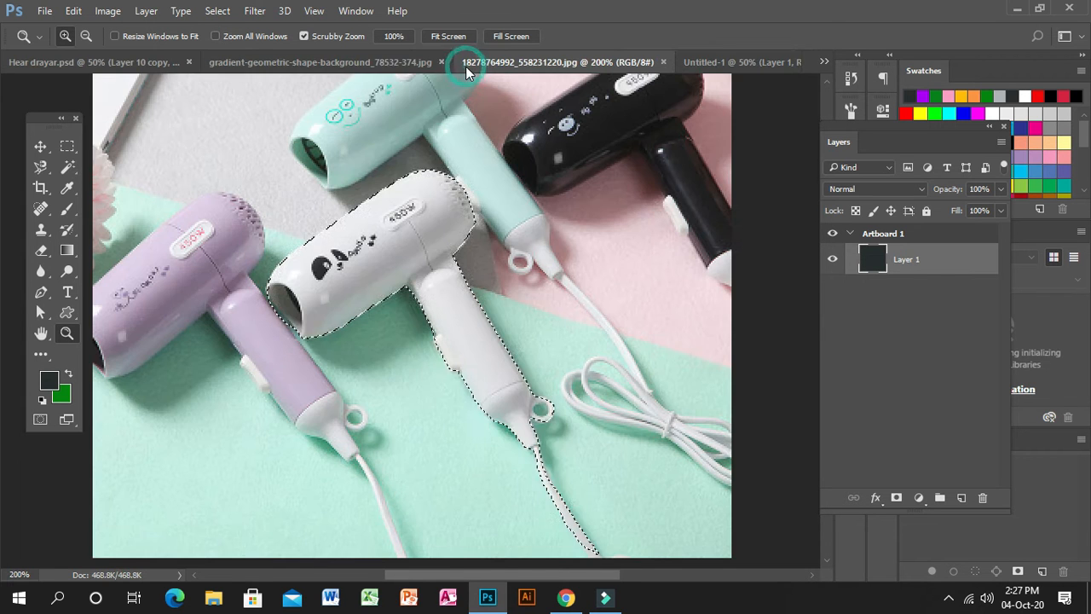
{"action": "left_click", "coordinate": [282, 63]}
{"action": "left_click", "coordinate": [119, 63]}
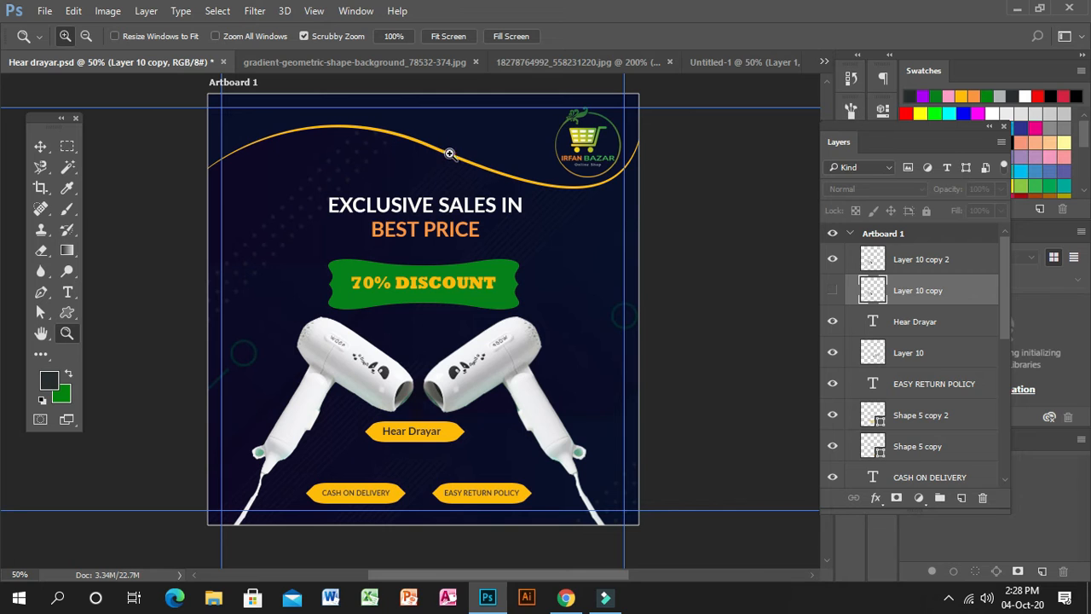
{"action": "left_click", "coordinate": [726, 63]}
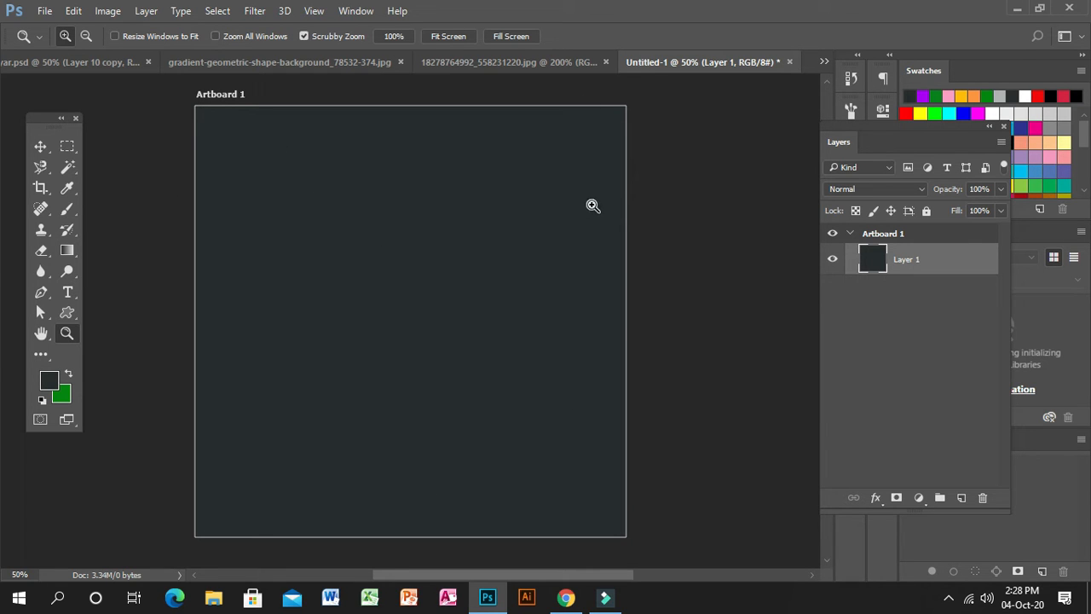
Step: Add a one-column guide layout with 0.5 in margins on all four sides of the artboard
{"action": "left_click", "coordinate": [314, 11]}
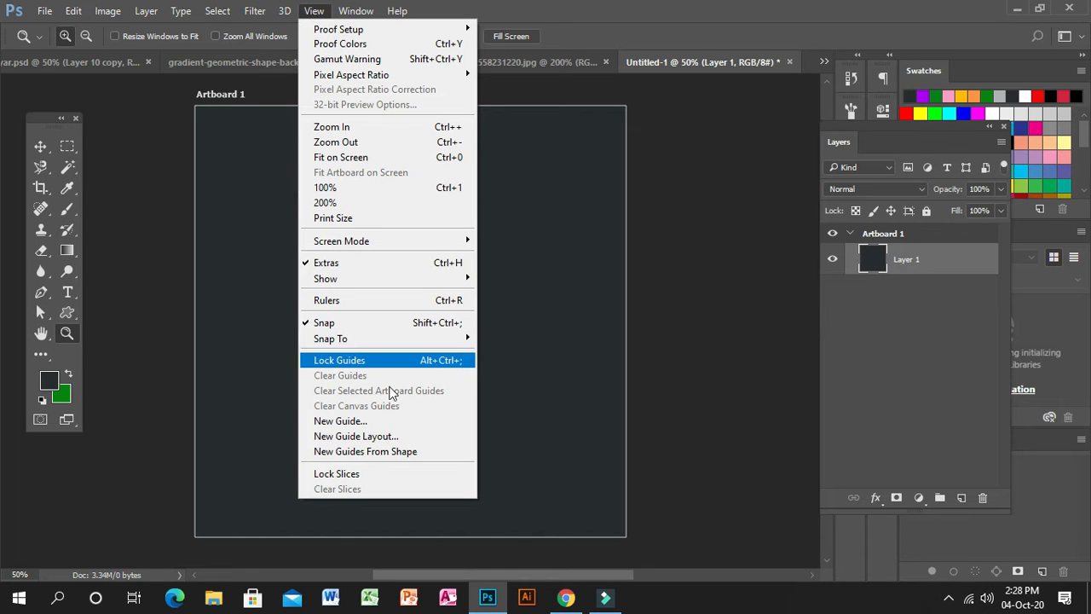
{"action": "left_click", "coordinate": [417, 436]}
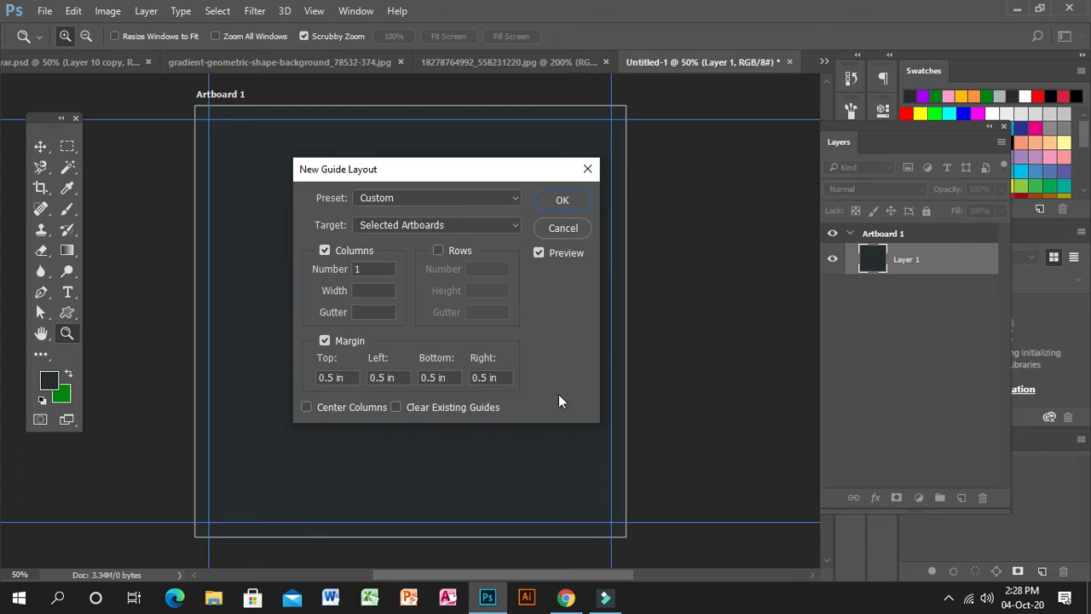
{"action": "left_click", "coordinate": [373, 268]}
{"action": "left_click", "coordinate": [565, 202]}
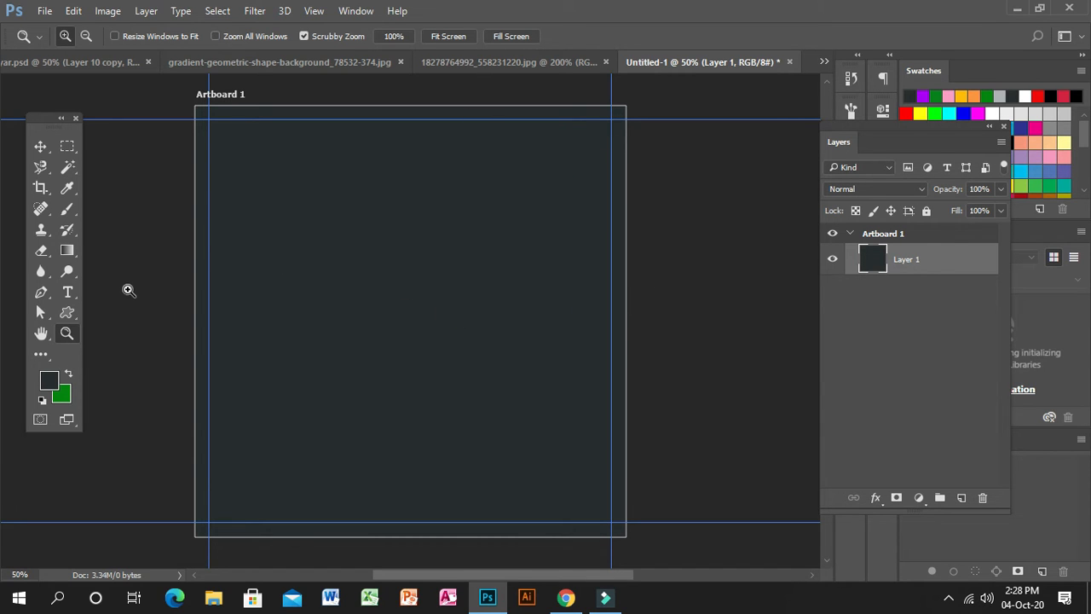
Step: Draw a closed blue header shape with a wavy lower edge across the artboard's top using the Pen tool, about 1080 by 290 px
{"action": "left_click", "coordinate": [41, 294]}
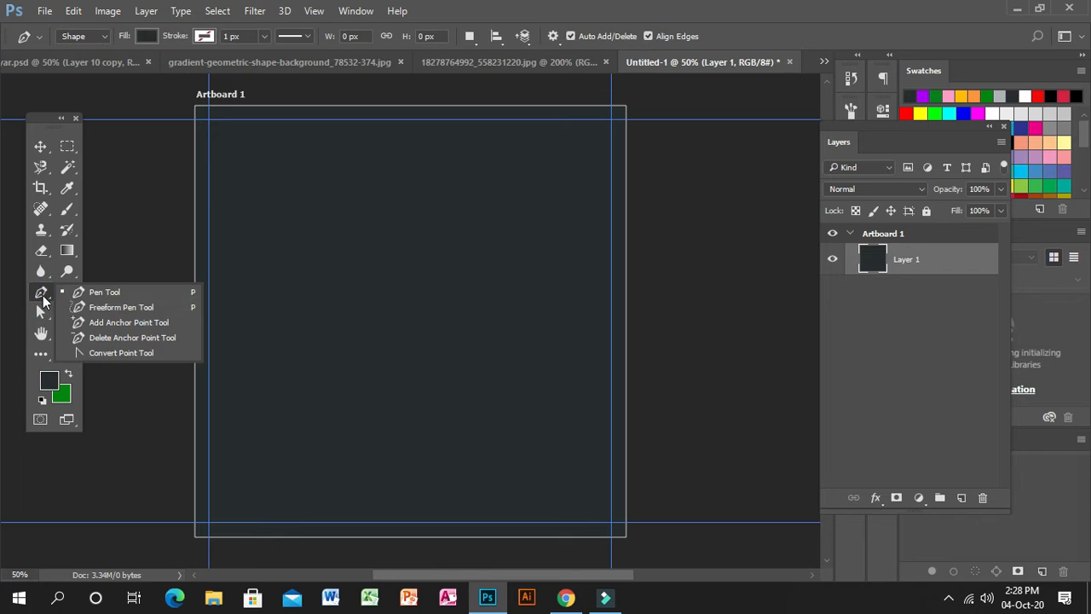
{"action": "left_click", "coordinate": [88, 291]}
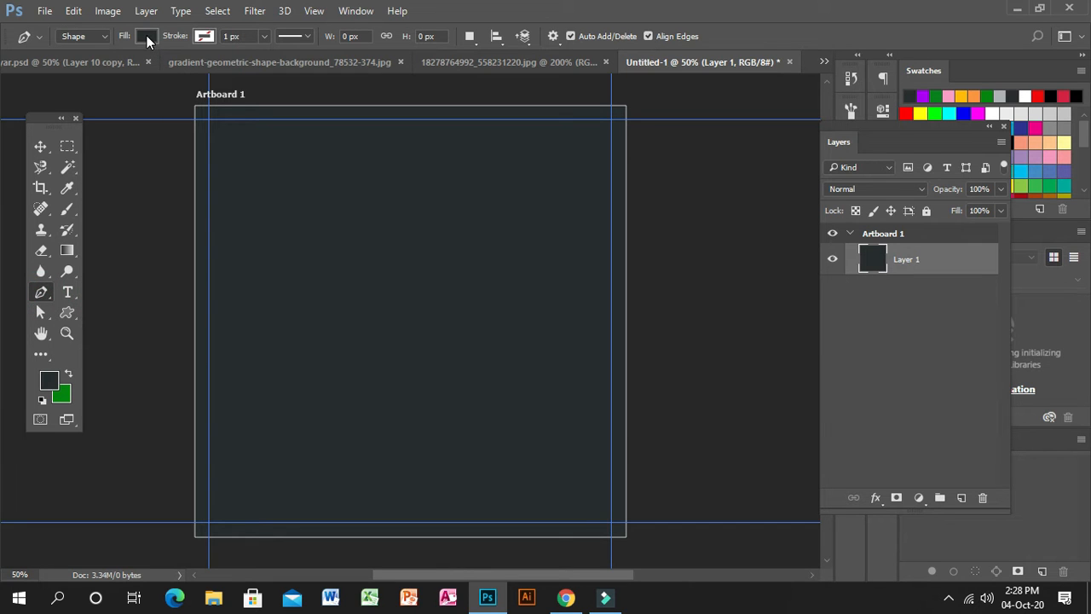
{"action": "left_click", "coordinate": [146, 37]}
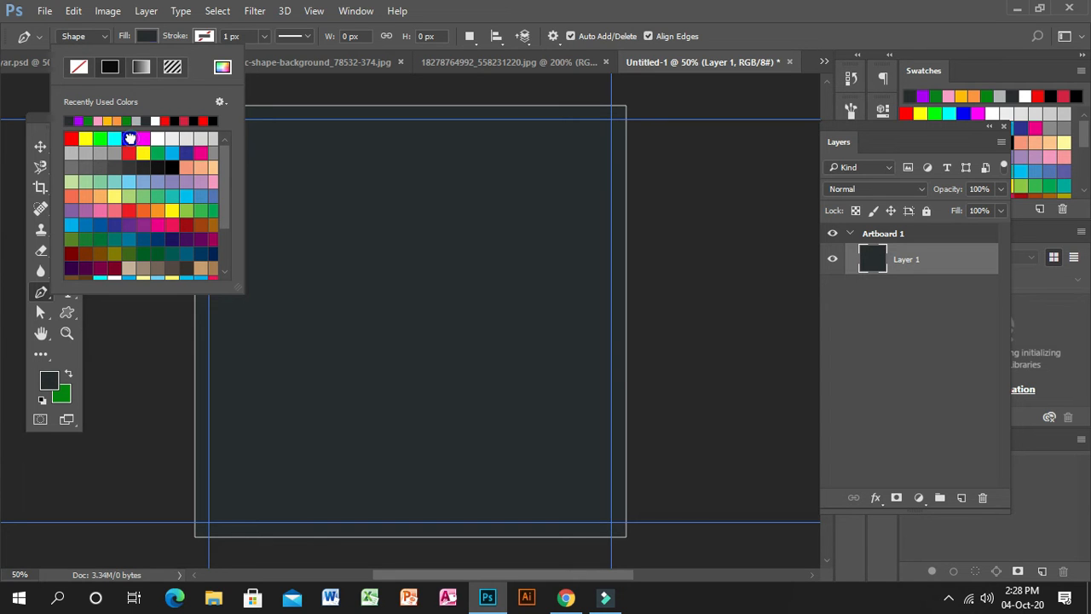
{"action": "left_click", "coordinate": [132, 140]}
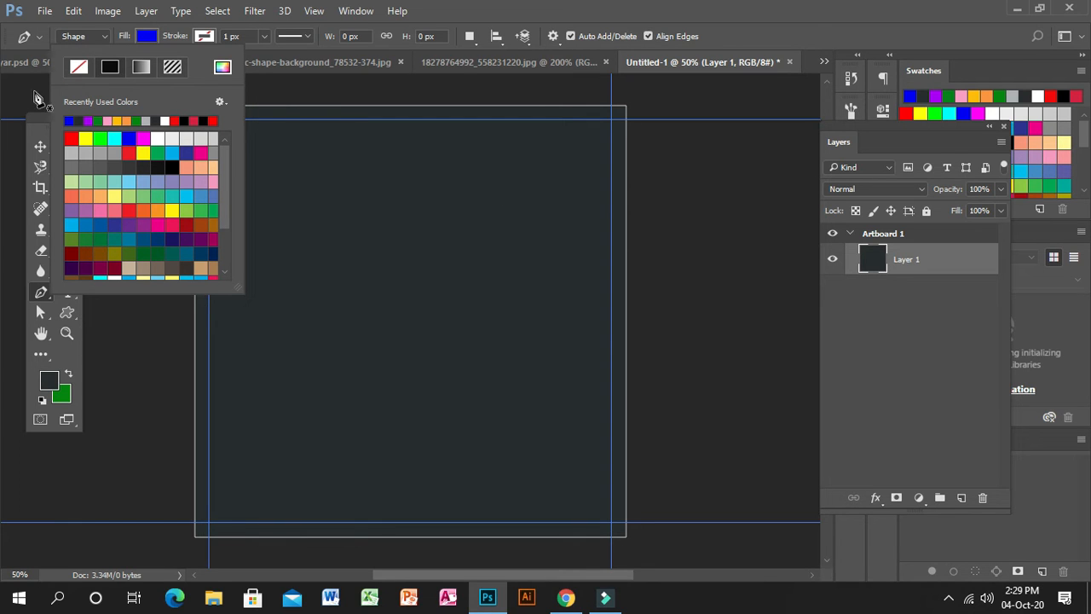
{"action": "left_click", "coordinate": [41, 147]}
{"action": "left_click", "coordinate": [41, 147]}
{"action": "left_click", "coordinate": [41, 292]}
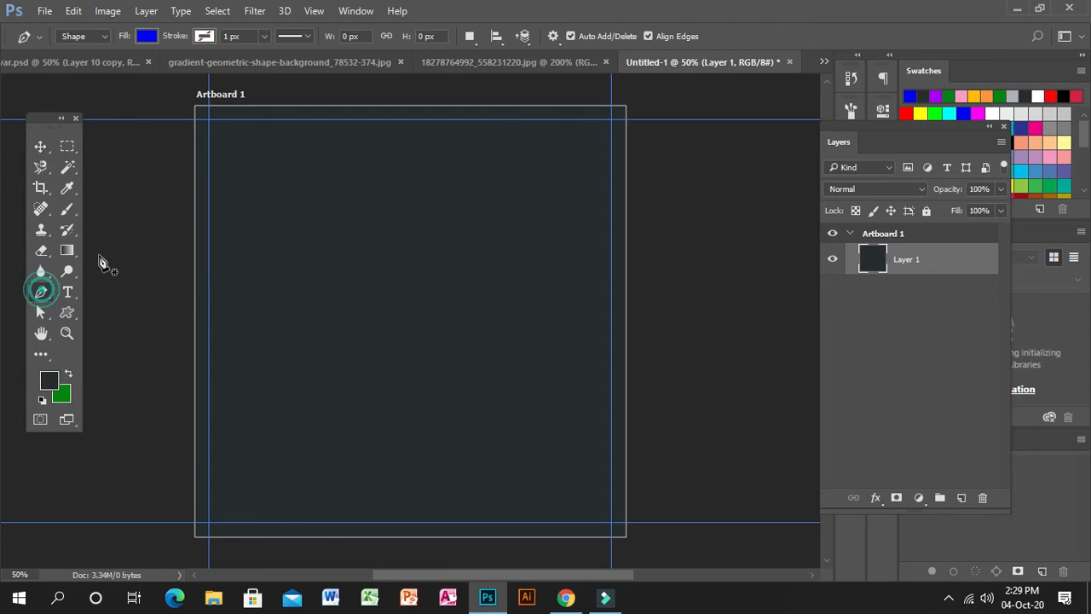
{"action": "left_click", "coordinate": [195, 193]}
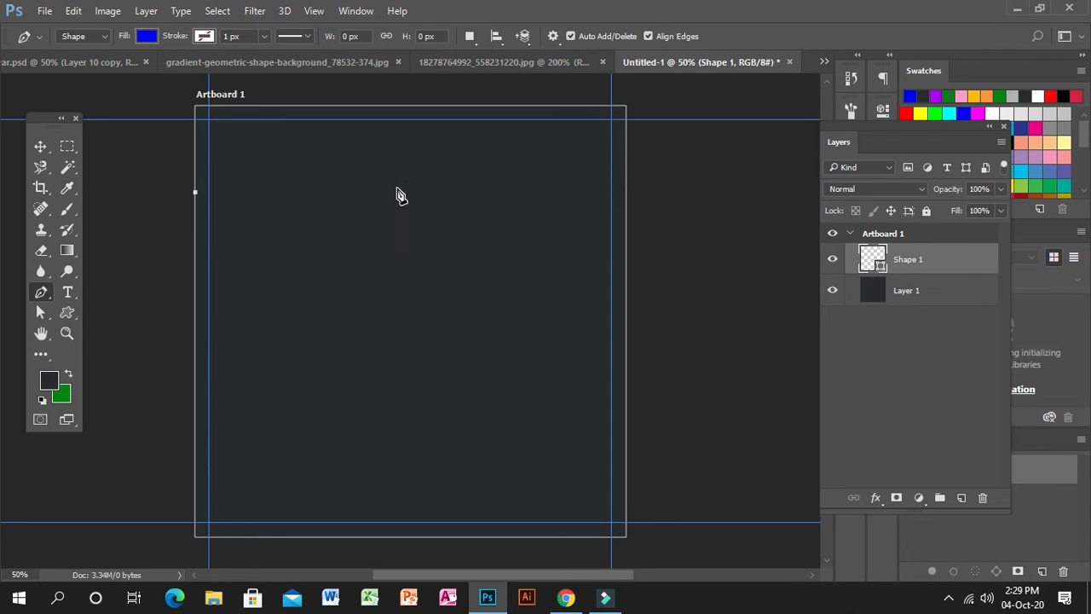
{"action": "left_click_drag", "start_coordinate": [397, 187], "coordinate": [526, 124]}
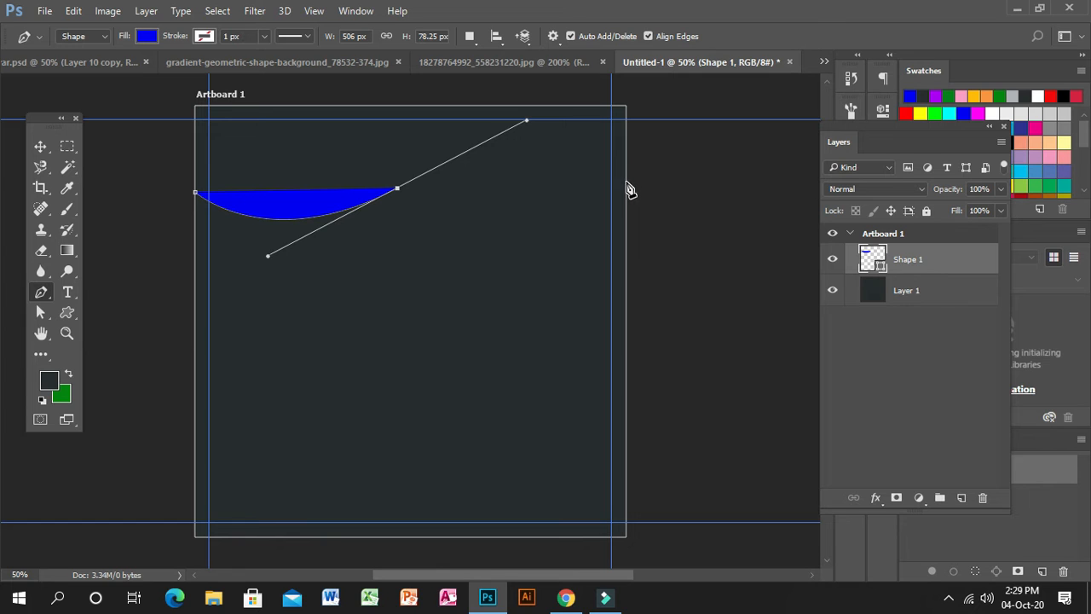
{"action": "left_click_drag", "start_coordinate": [627, 182], "coordinate": [669, 236]}
{"action": "left_click", "coordinate": [630, 187]}
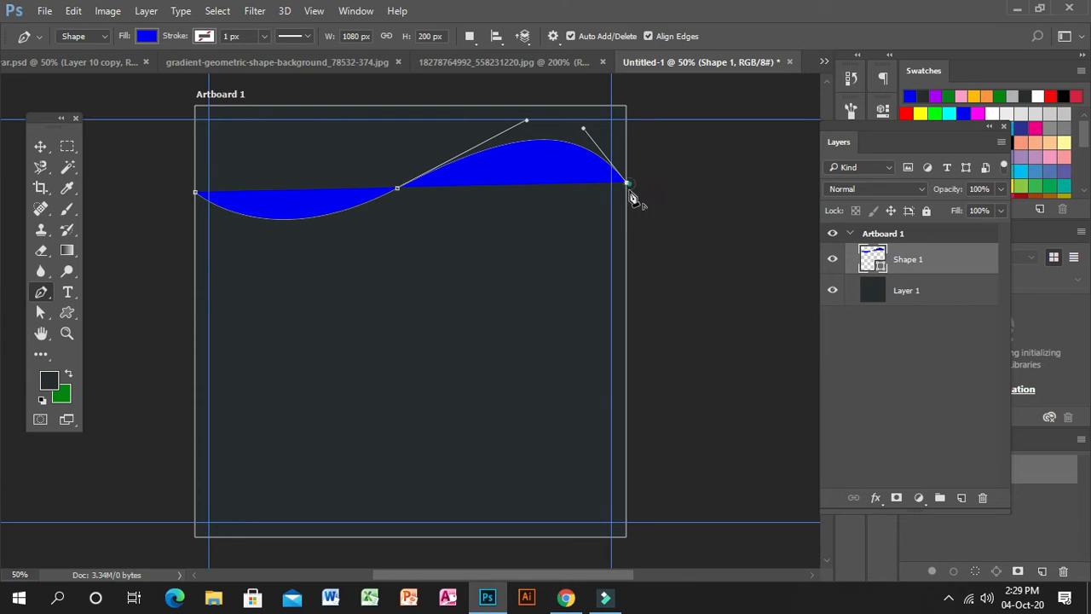
{"action": "left_click", "coordinate": [628, 105]}
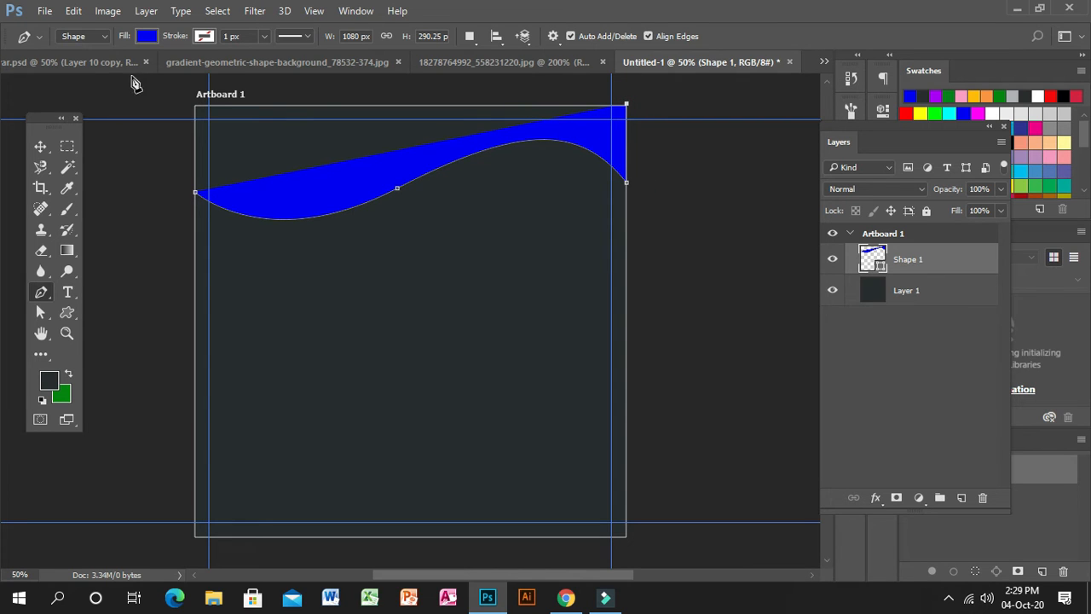
{"action": "left_click", "coordinate": [196, 105]}
{"action": "left_click", "coordinate": [195, 195]}
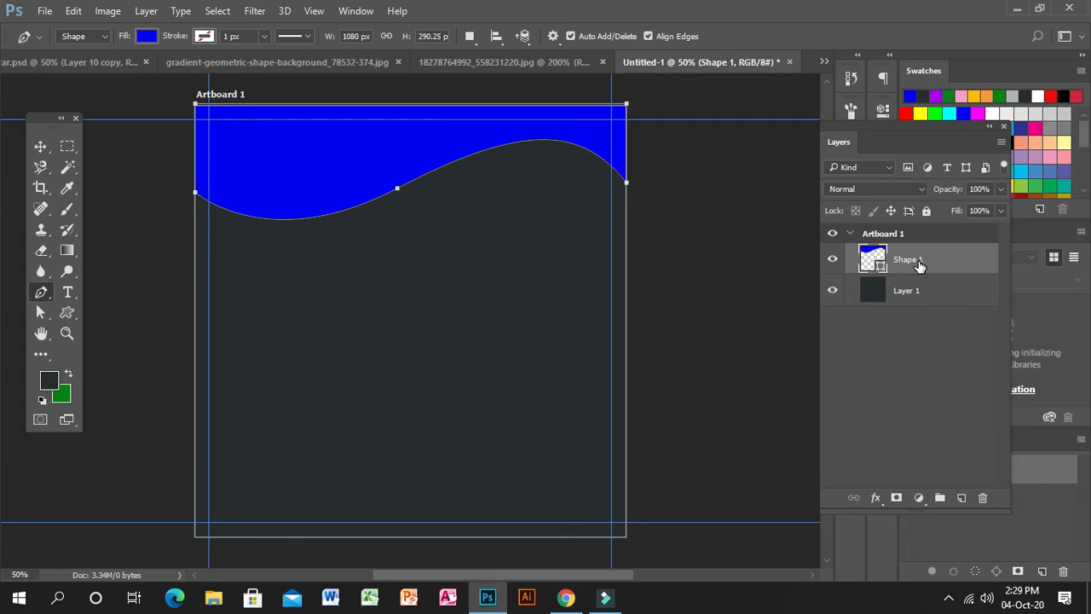
Step: Open irfan-bazar-1.png from the Desktop and copy its logo layer into the Untitled-1 banner document
{"action": "left_click", "coordinate": [40, 146]}
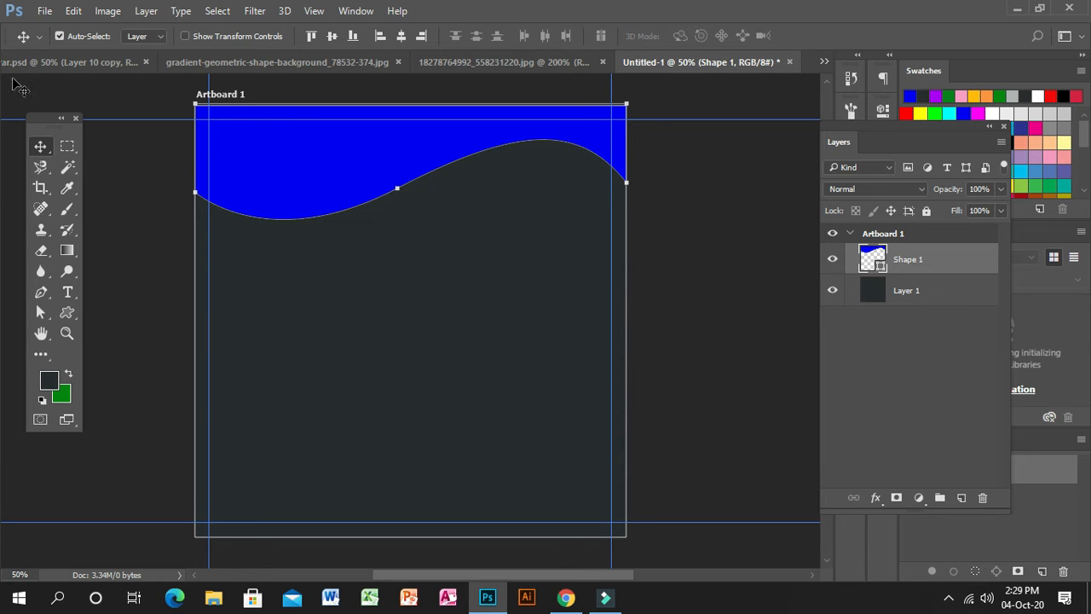
{"action": "left_click", "coordinate": [44, 10]}
{"action": "left_click", "coordinate": [52, 41]}
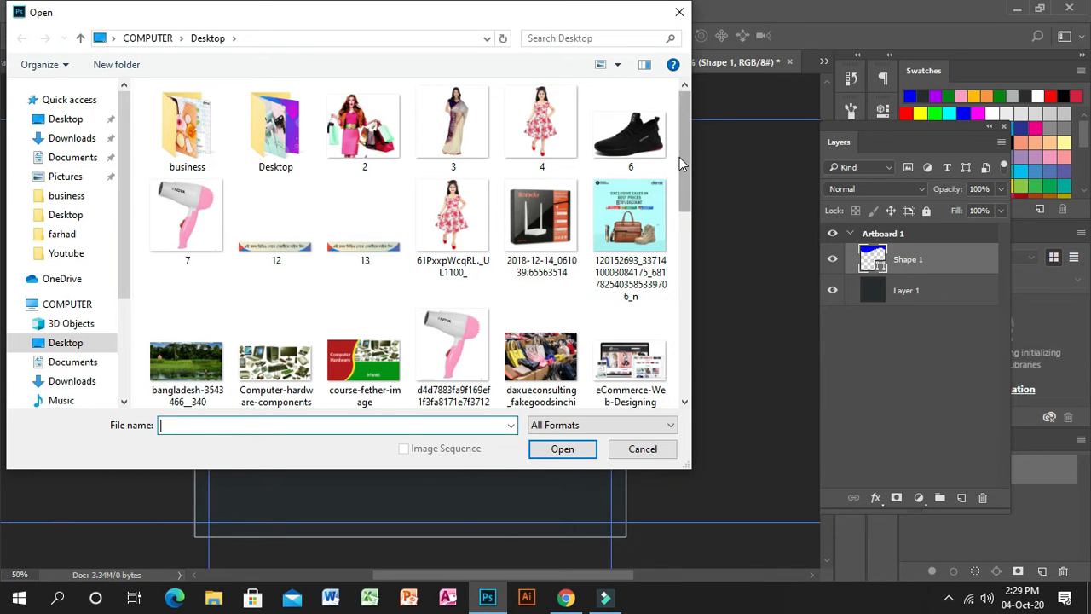
{"action": "left_click_drag", "start_coordinate": [688, 156], "coordinate": [693, 254]}
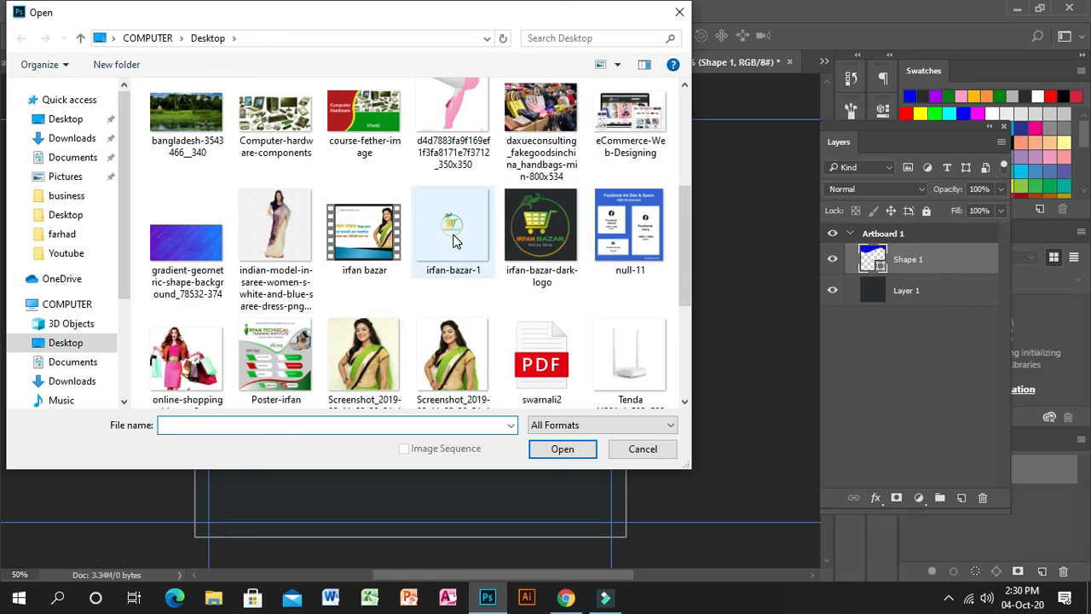
{"action": "double_click", "coordinate": [453, 241]}
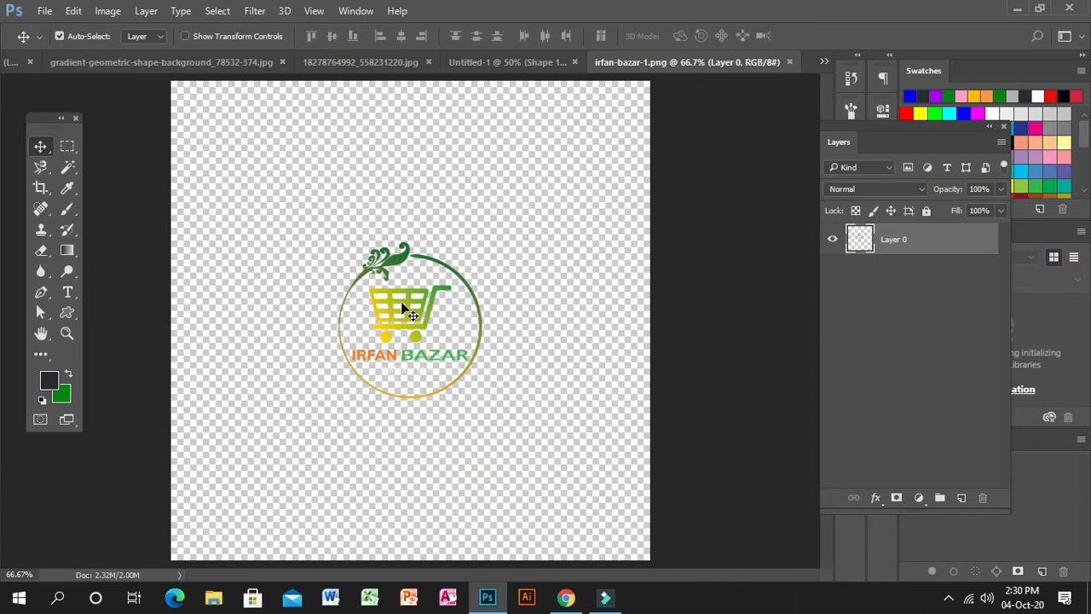
{"action": "left_click_drag", "start_coordinate": [403, 305], "coordinate": [521, 113]}
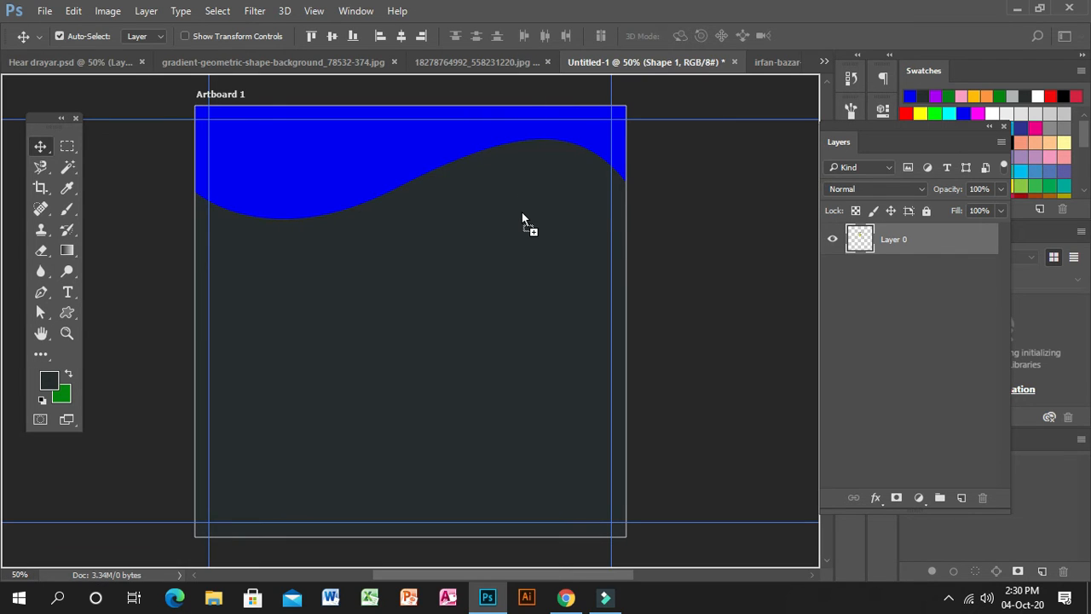
{"action": "left_click_drag", "start_coordinate": [524, 219], "coordinate": [527, 220]}
Step: Scale the logo to about 53% and place it in the artboard's upper-right corner against the margin guides
{"action": "key", "text": "ctrl"}
{"action": "key", "text": "ctrl+t"}
{"action": "left_click_drag", "start_coordinate": [582, 164], "coordinate": [559, 255]}
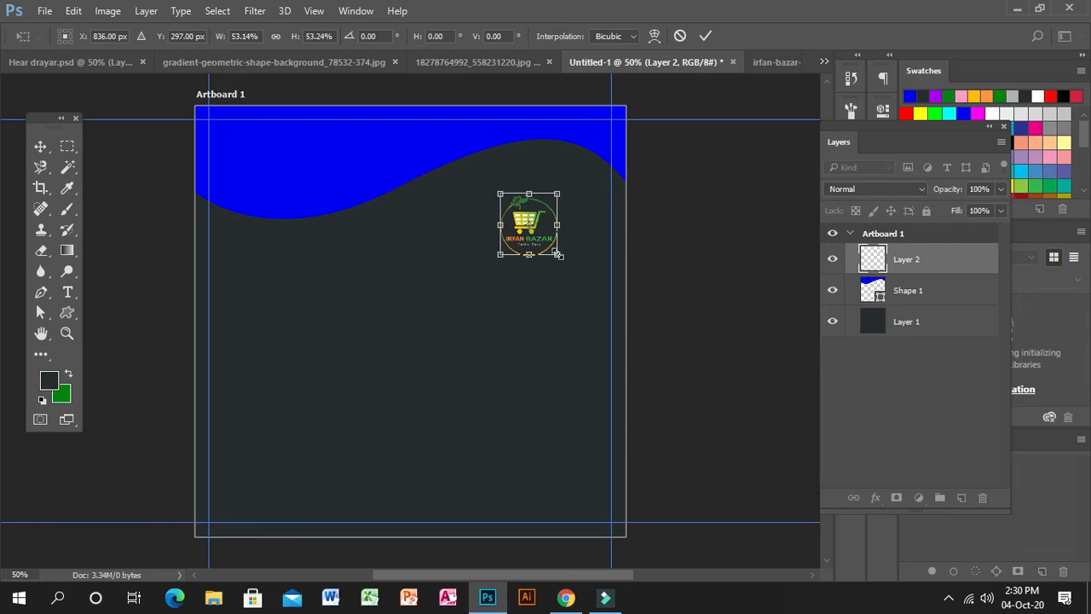
{"action": "key", "text": "Return"}
{"action": "left_click_drag", "start_coordinate": [526, 222], "coordinate": [579, 147]}
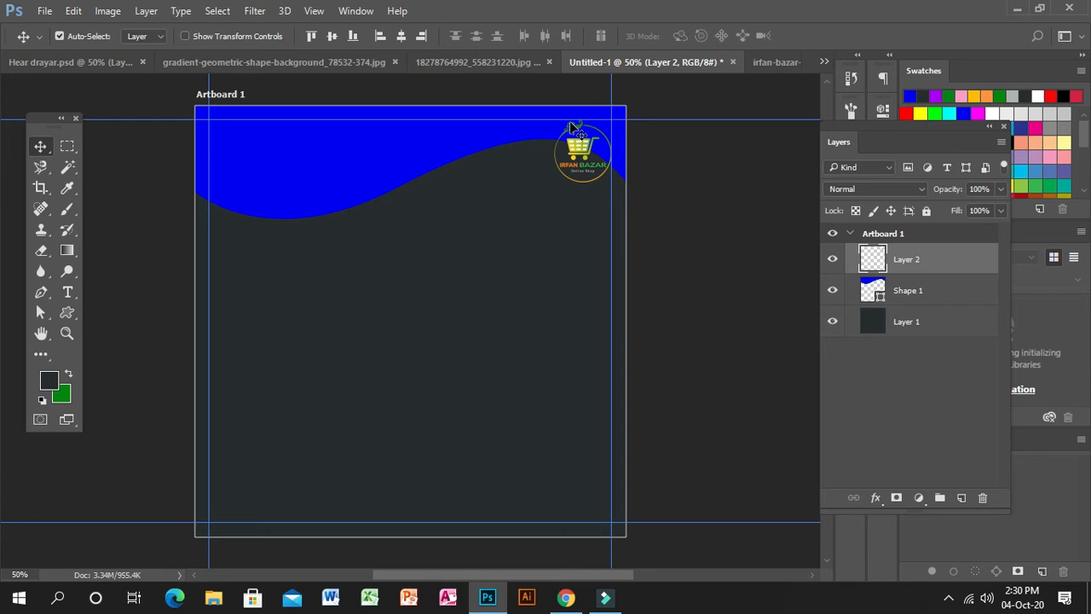
Step: Reshape the right side of Shape 1's wavy edge with Direct Selection, lowering its end point and curve so the blue extends behind the logo
{"action": "left_click", "coordinate": [40, 312]}
{"action": "right_click", "coordinate": [43, 319]}
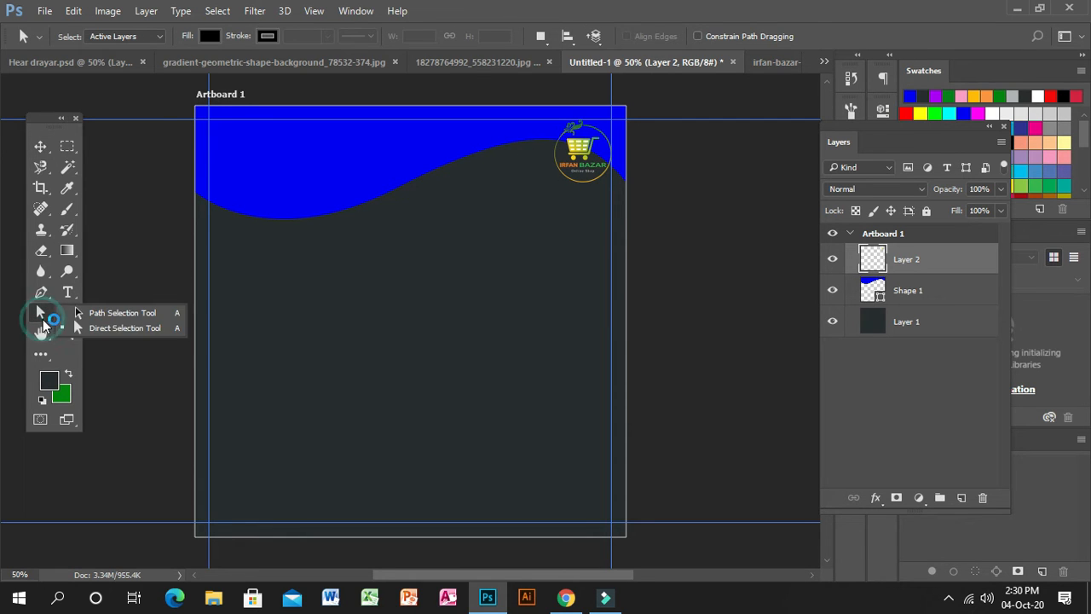
{"action": "left_click", "coordinate": [83, 329]}
{"action": "left_click_drag", "start_coordinate": [661, 163], "coordinate": [625, 214]}
{"action": "left_click", "coordinate": [932, 294]}
{"action": "left_click_drag", "start_coordinate": [582, 160], "coordinate": [585, 213]}
{"action": "left_click", "coordinate": [551, 232]}
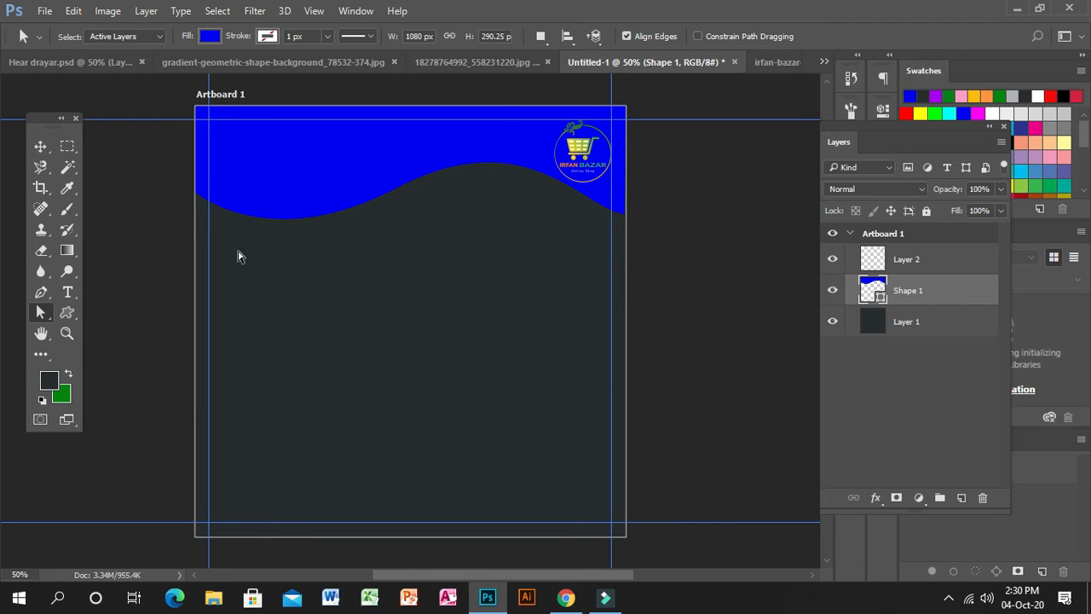
{"action": "left_click", "coordinate": [304, 181]}
Step: Duplicate the Shape 1 layer, keeping the default copy name
{"action": "left_click", "coordinate": [40, 146]}
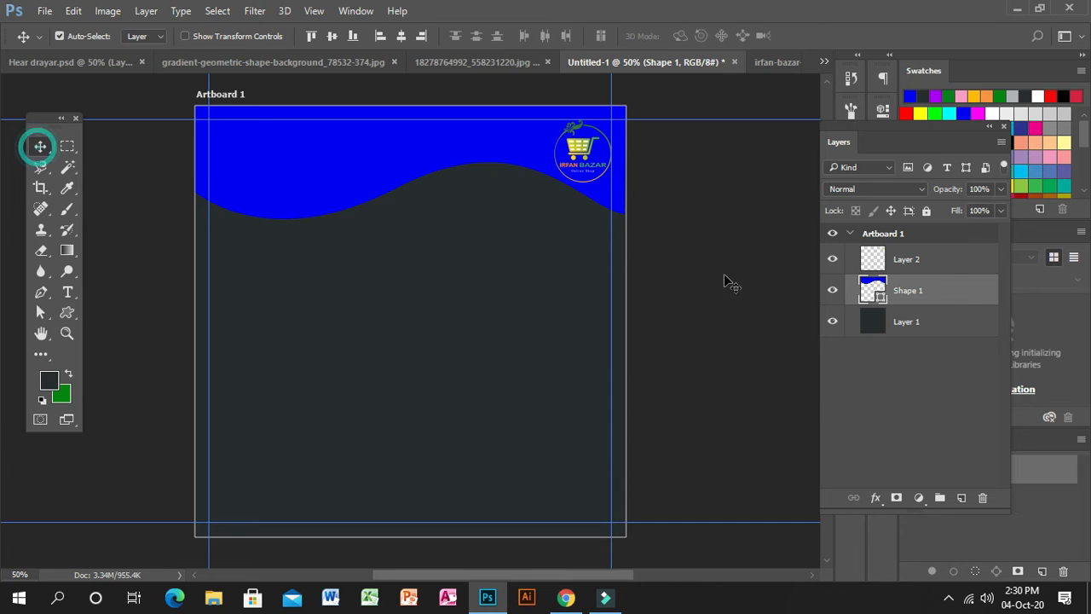
{"action": "right_click", "coordinate": [940, 292]}
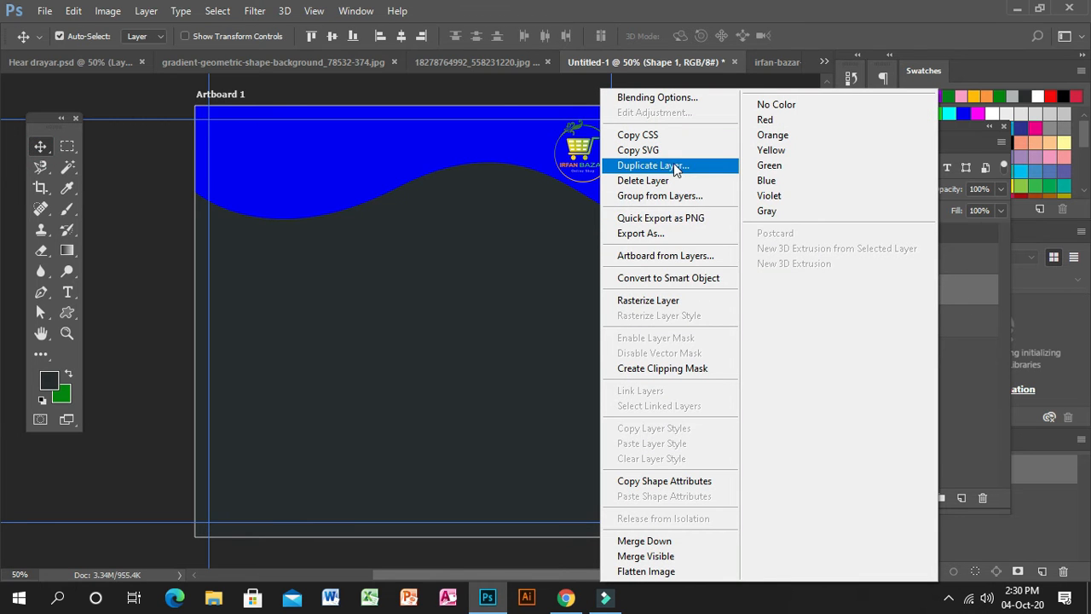
{"action": "left_click", "coordinate": [653, 165]}
{"action": "left_click", "coordinate": [684, 175]}
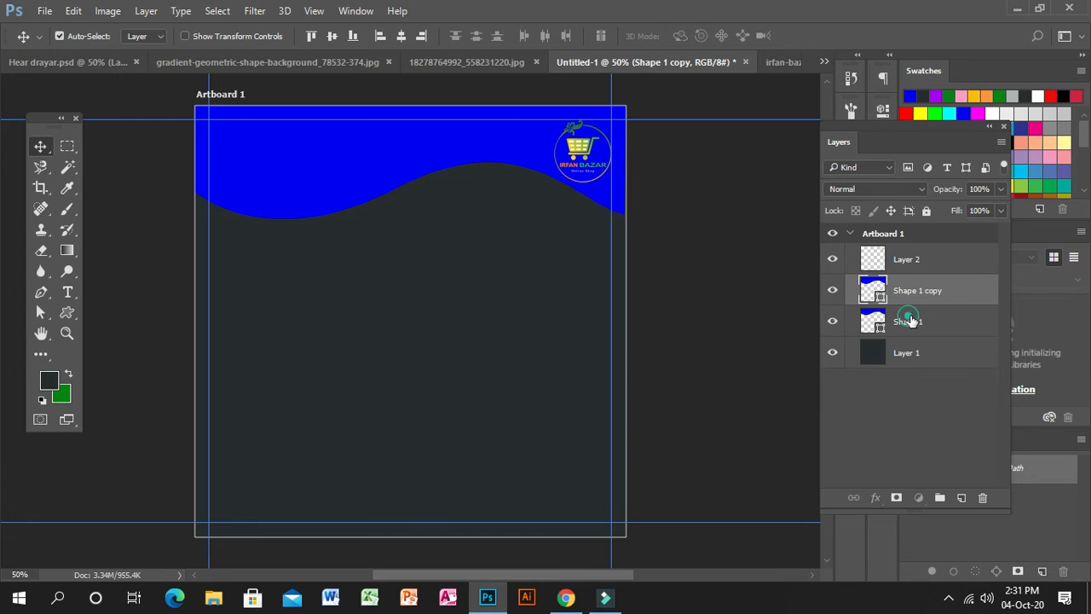
Step: Change the fill colour of the original Shape 1 layer to orange #eb9a0c
{"action": "left_click", "coordinate": [888, 324]}
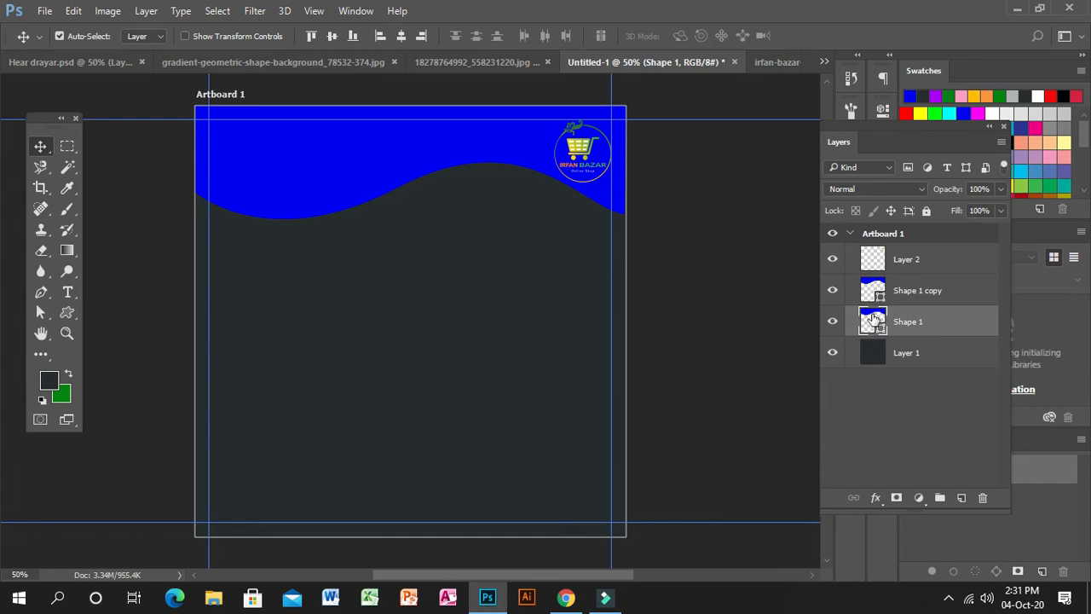
{"action": "double_click", "coordinate": [874, 321]}
{"action": "left_click", "coordinate": [723, 447]}
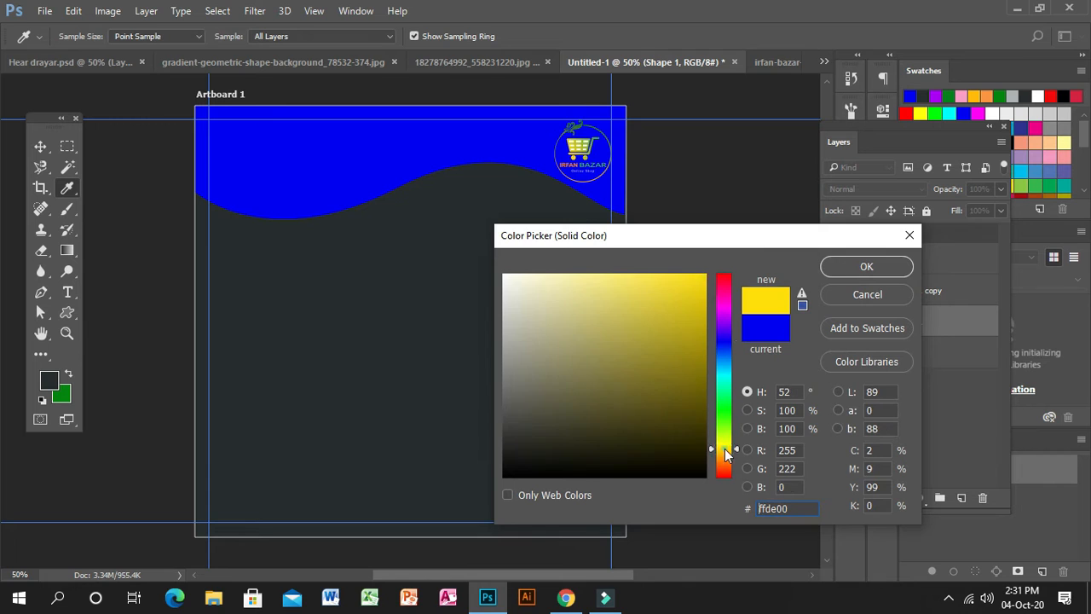
{"action": "left_click_drag", "start_coordinate": [723, 451], "coordinate": [723, 456]}
{"action": "left_click", "coordinate": [696, 290]}
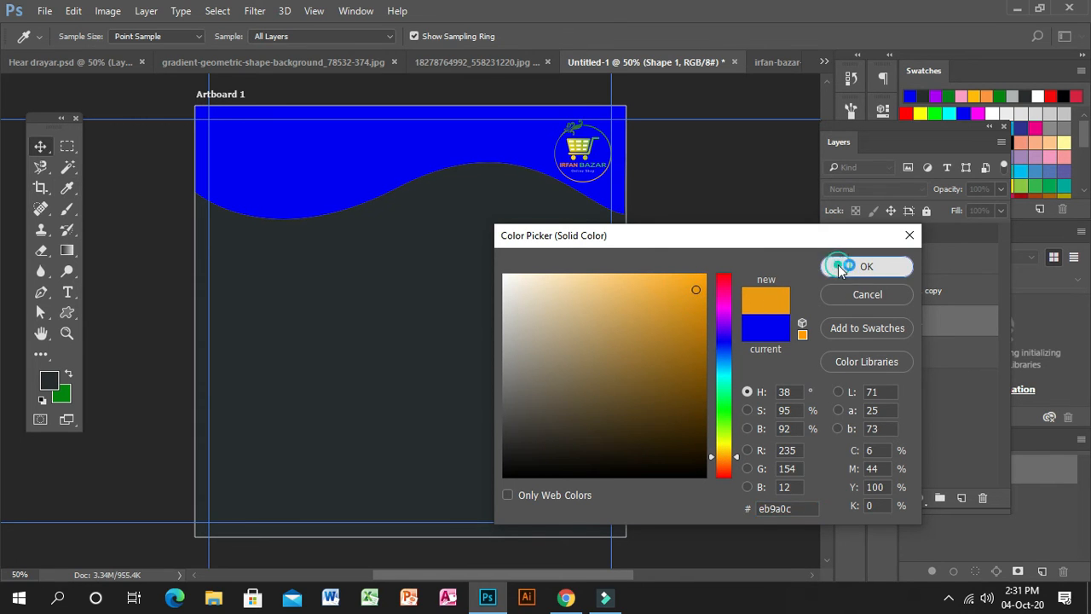
{"action": "left_click", "coordinate": [859, 267]}
Step: Nudge the orange shape down about 0.11 in so it forms a band along the blue header's wavy edge
{"action": "key", "text": "Down"}
{"action": "key", "text": "Down"}
{"action": "key", "text": "Down"}
{"action": "key", "text": "Down"}
{"action": "key", "text": "Down"}
{"action": "key", "text": "Down"}
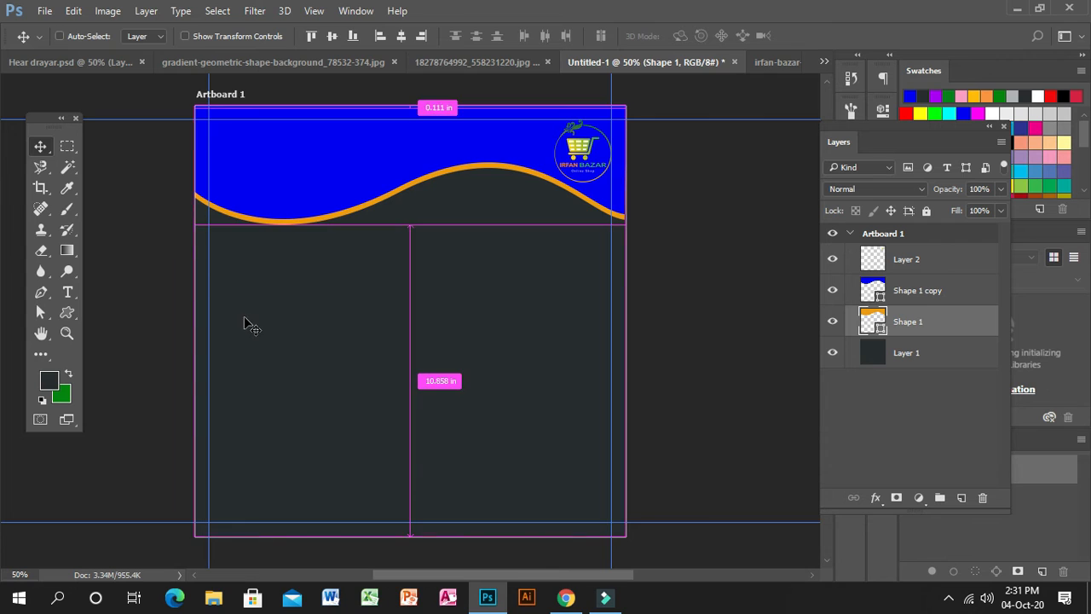
Step: Transform the orange shape by raising its lower-left corner so the band tapers thinner towards the artboard's left edge
{"action": "key", "text": "ctrl+t"}
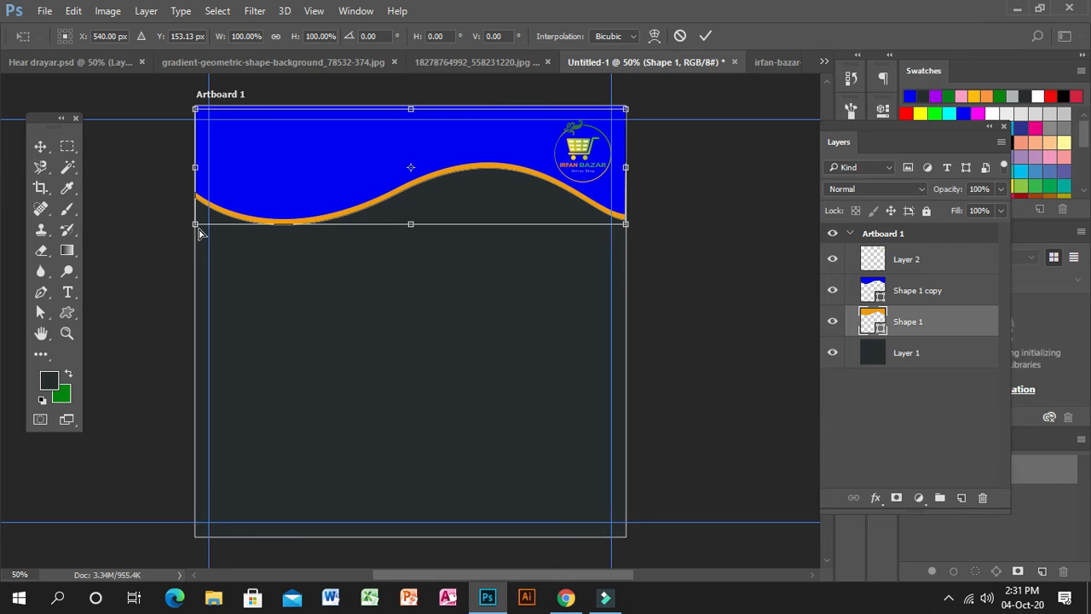
{"action": "left_click_drag", "start_coordinate": [197, 230], "coordinate": [195, 218]}
{"action": "key", "text": "Return"}
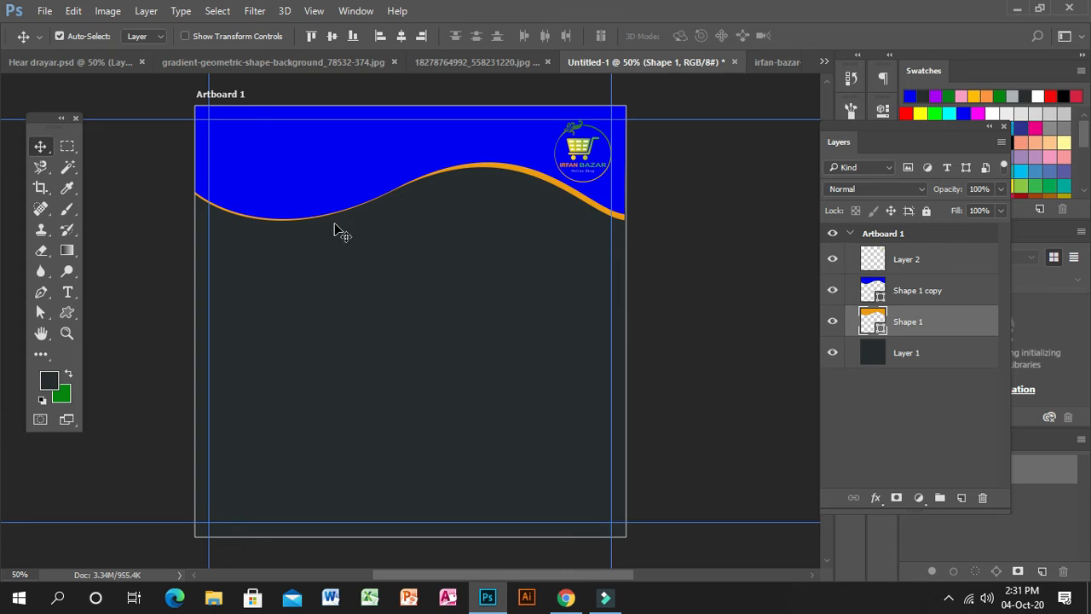
Step: Change the fill colour of Shape 1 copy, the blue header, to dark navy #090f2c
{"action": "left_click", "coordinate": [309, 157]}
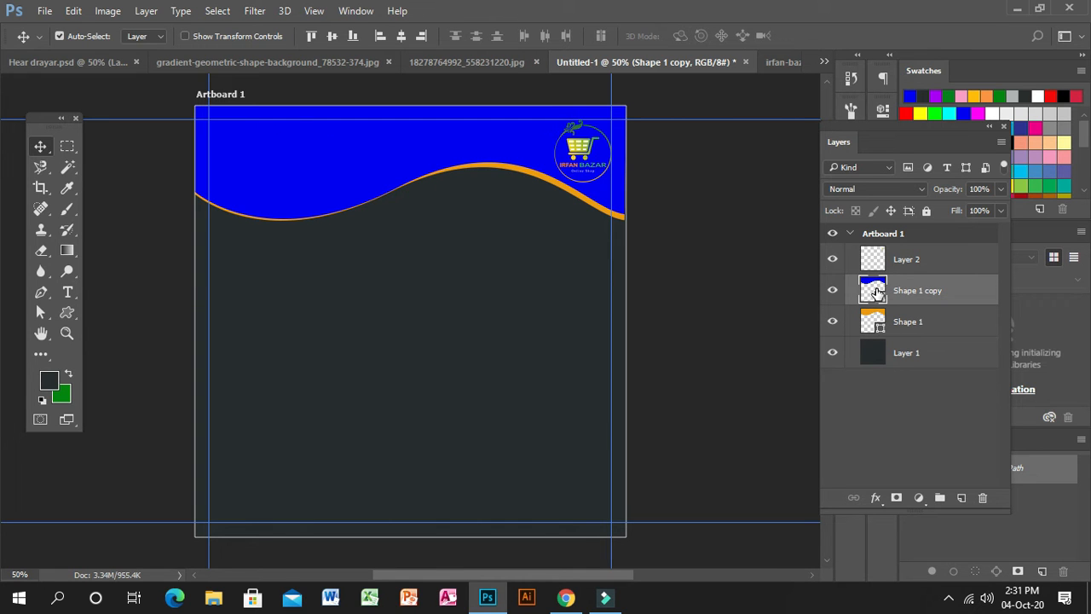
{"action": "double_click", "coordinate": [875, 289]}
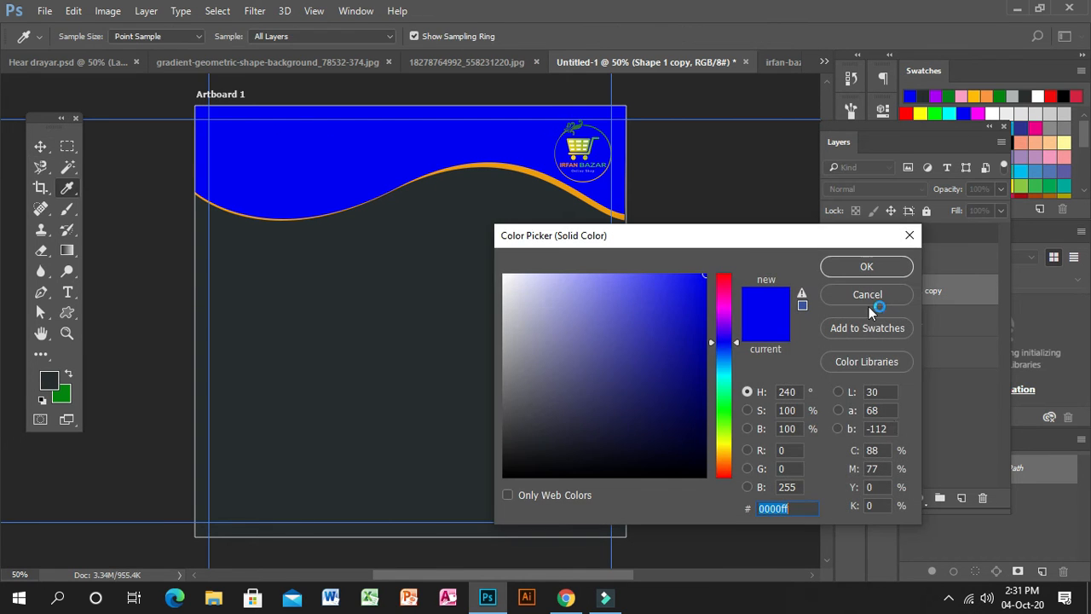
{"action": "left_click_drag", "start_coordinate": [737, 236], "coordinate": [505, 117]}
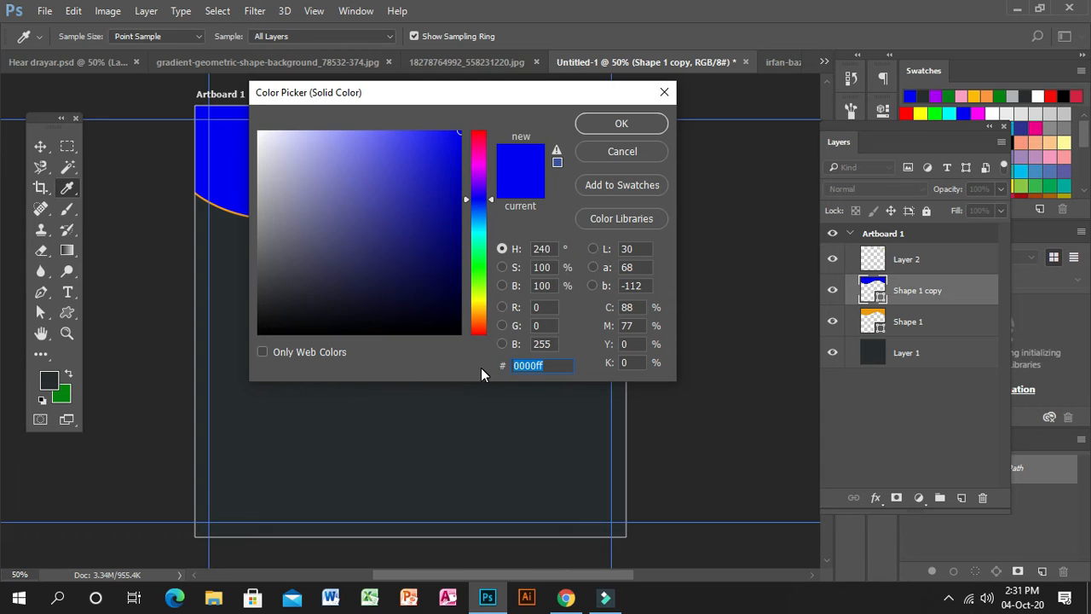
{"action": "type", "text": "09"}
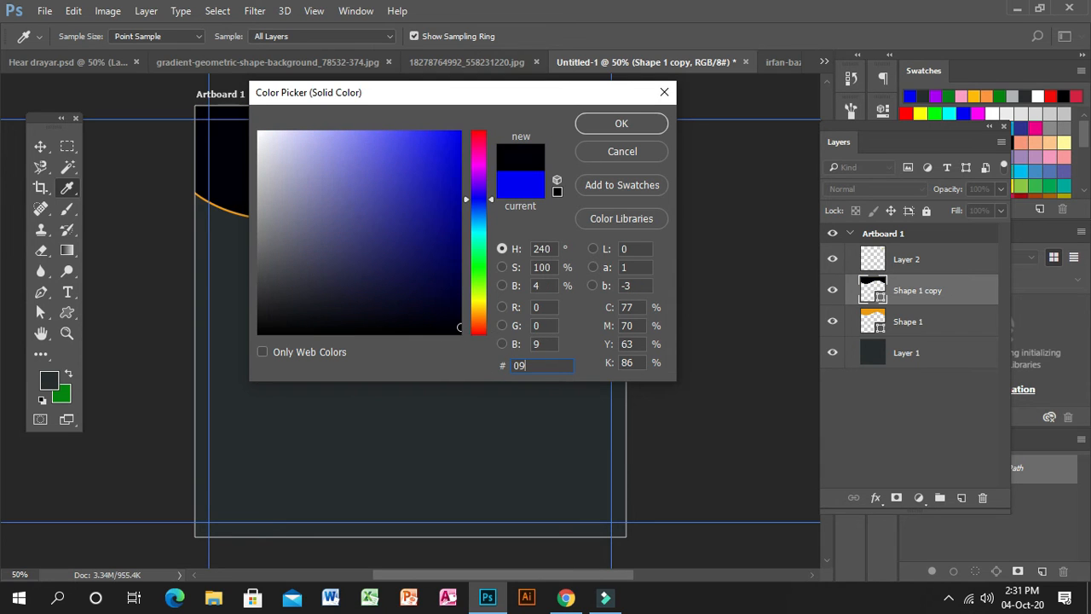
{"action": "type", "text": "0"}
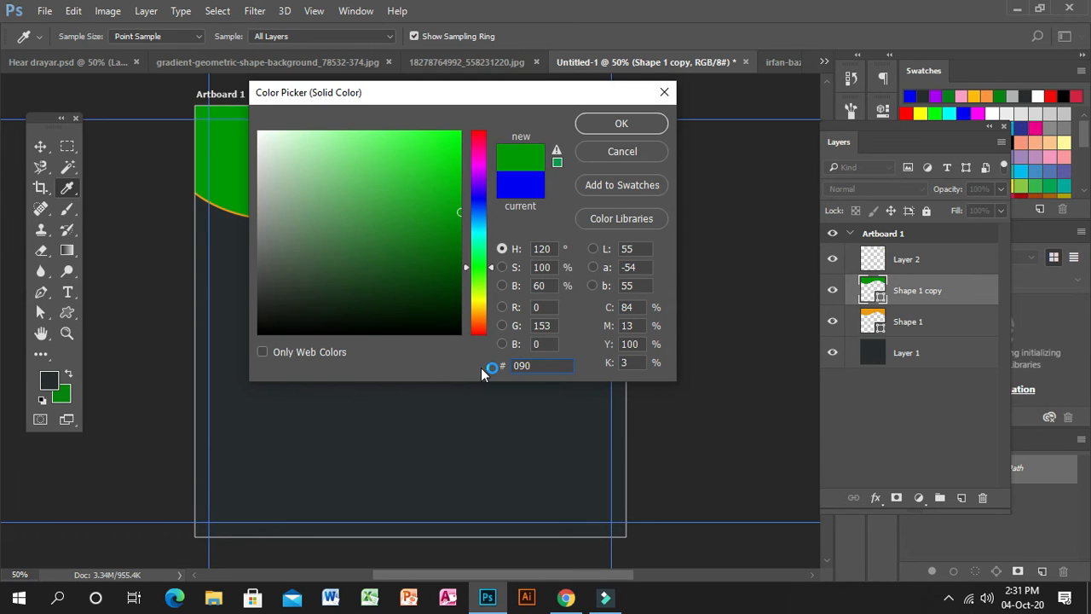
{"action": "type", "text": "f2c"}
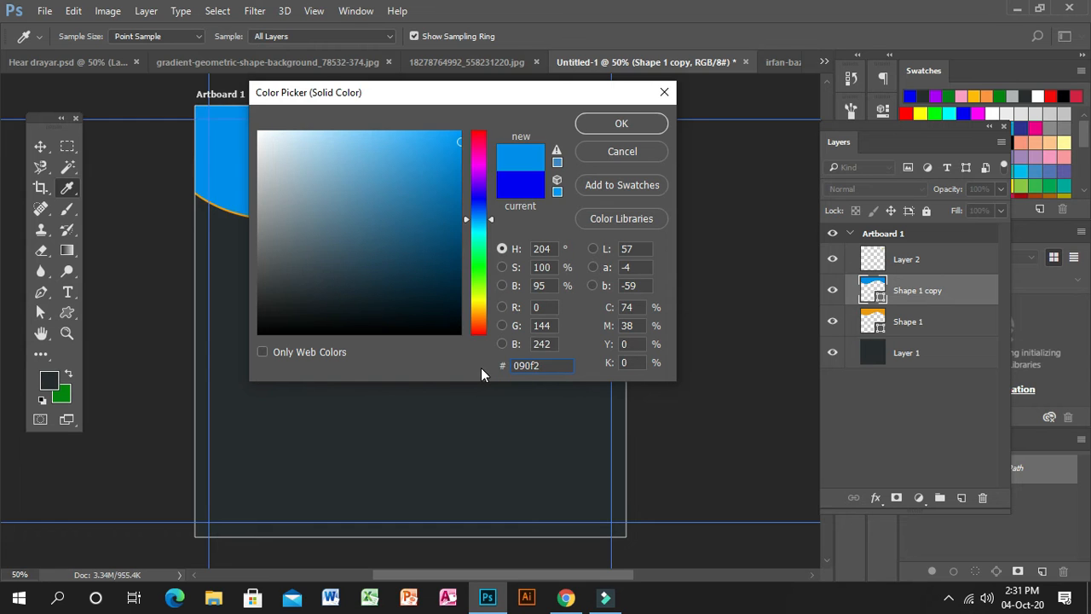
{"action": "left_click", "coordinate": [629, 124]}
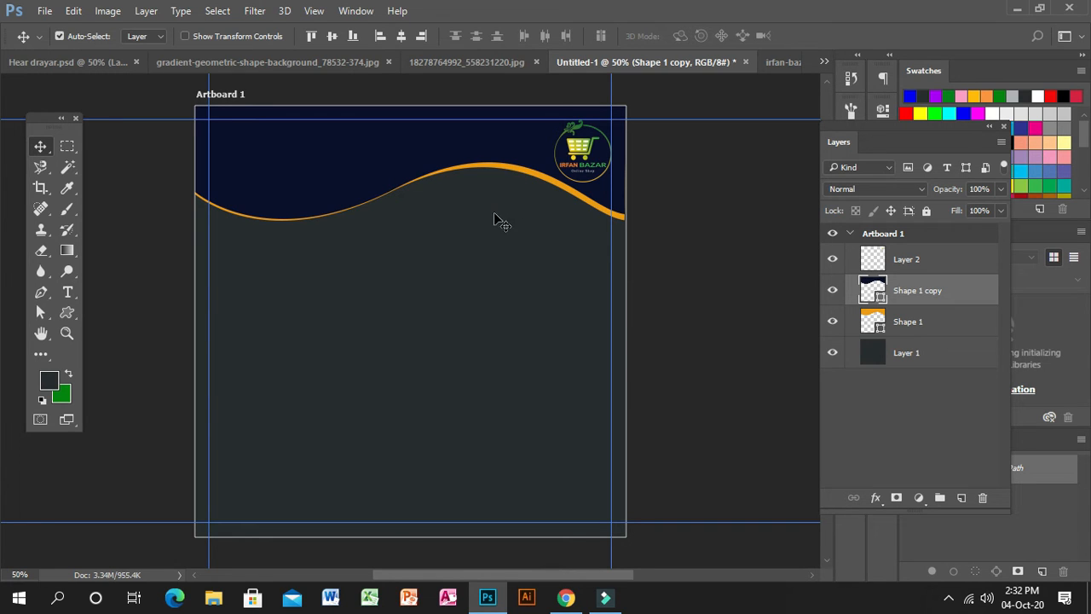
Step: Switch to the gradient-geometric-shape-background_78532-374.jpg document and clear its selection
{"action": "left_click", "coordinate": [483, 368]}
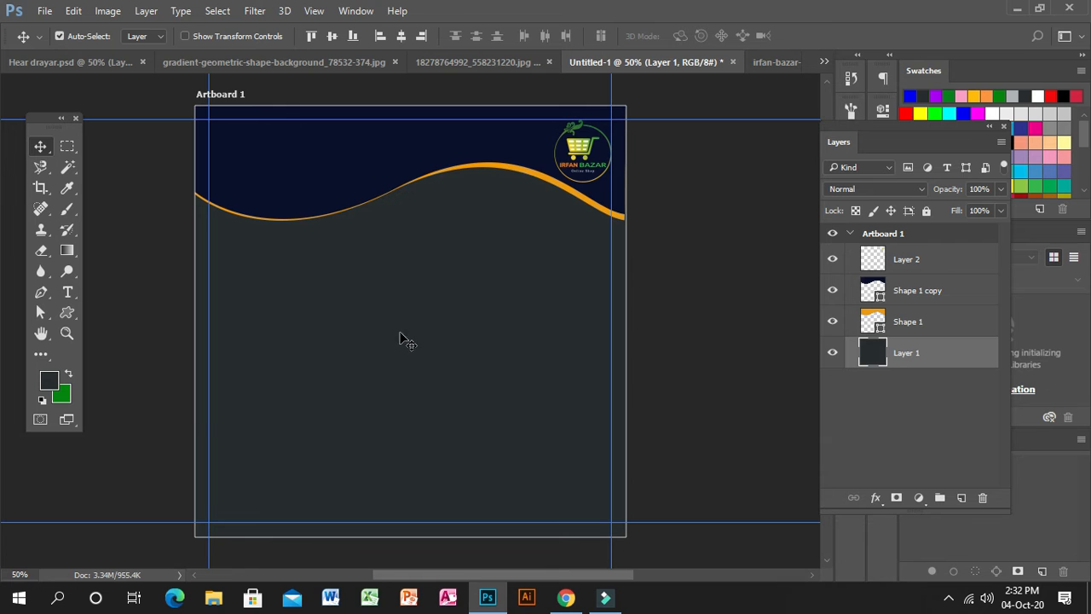
{"action": "left_click", "coordinate": [251, 64]}
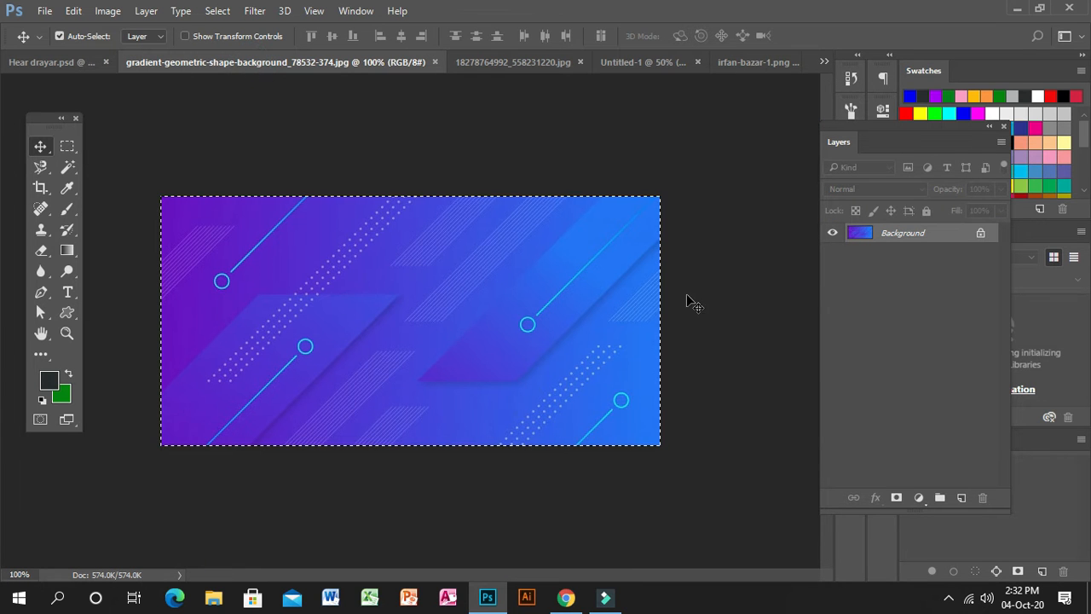
{"action": "left_click", "coordinate": [67, 146]}
{"action": "left_click", "coordinate": [165, 151]}
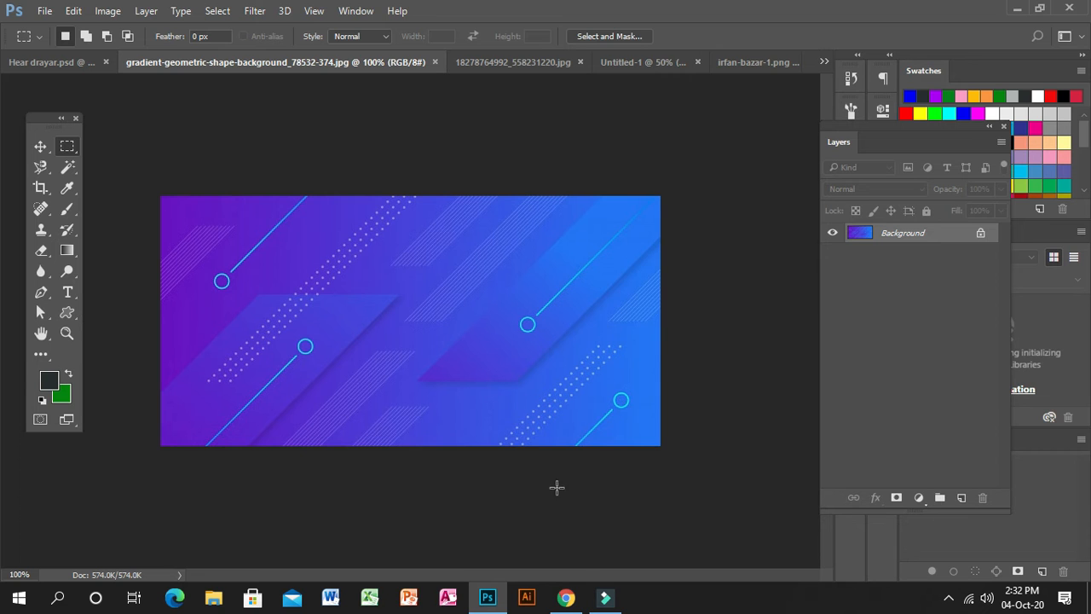
Step: Switch to Chrome, examine the Google image results for "background" and the purple gradient image's related images, and return to Photoshop
{"action": "left_click", "coordinate": [566, 596]}
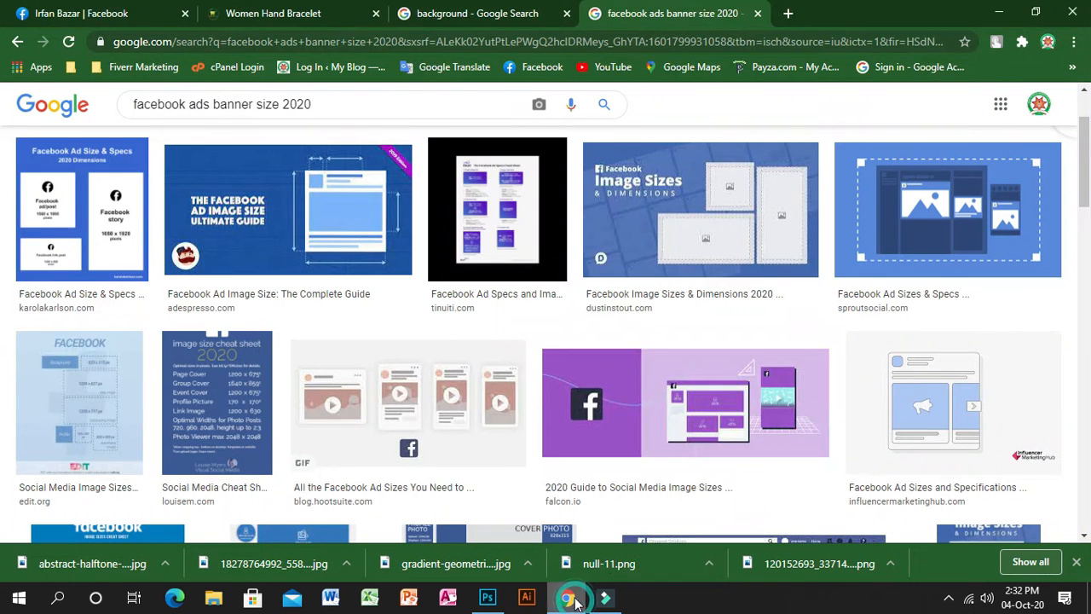
{"action": "left_click", "coordinate": [452, 24]}
{"action": "left_click", "coordinate": [213, 104]}
{"action": "scroll", "coordinate": [268, 287], "scroll_direction": "up", "scroll_amount": 5}
{"action": "scroll", "coordinate": [287, 324], "scroll_direction": "up", "scroll_amount": 6}
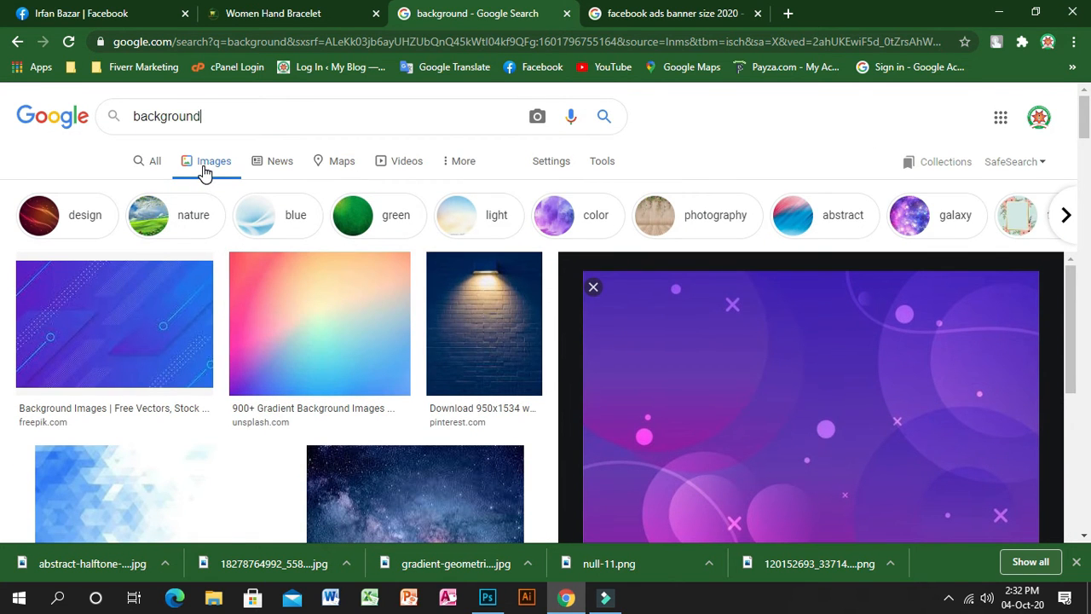
{"action": "scroll", "coordinate": [767, 371], "scroll_direction": "down", "scroll_amount": 3}
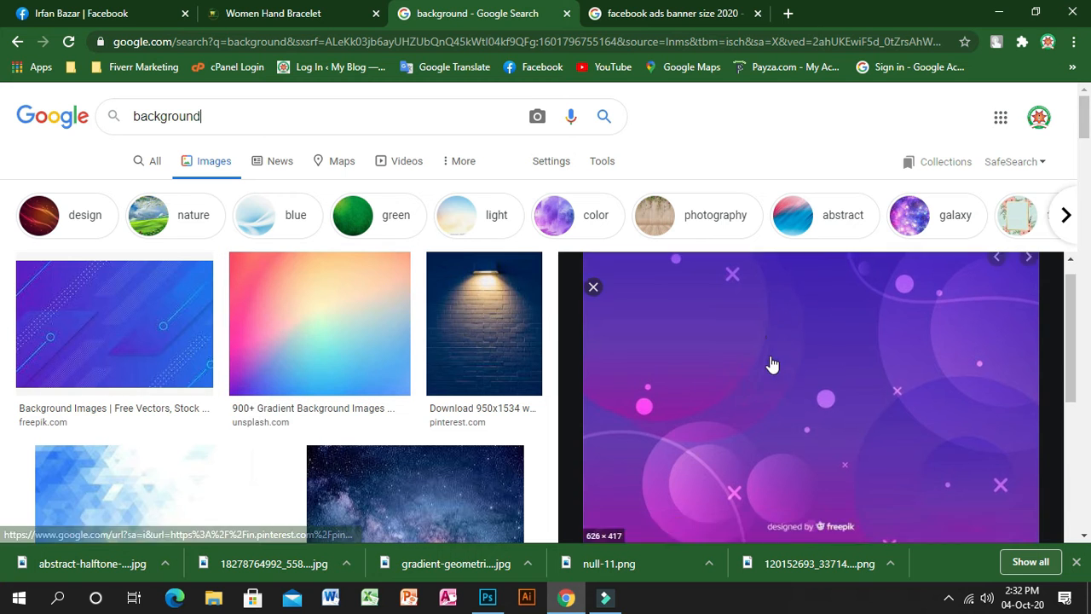
{"action": "scroll", "coordinate": [818, 401], "scroll_direction": "down", "scroll_amount": 6}
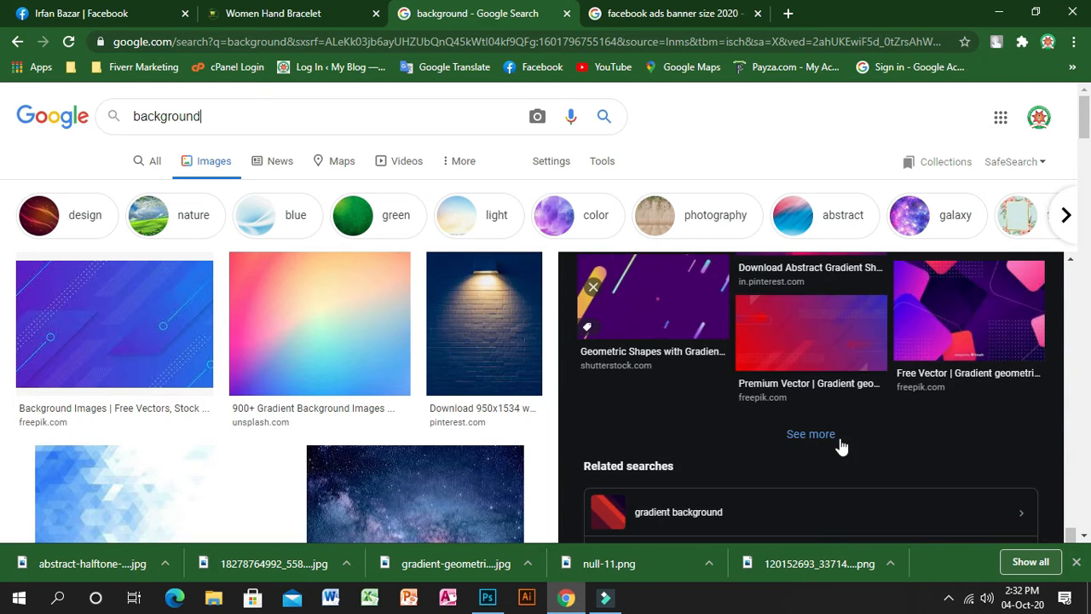
{"action": "scroll", "coordinate": [836, 424], "scroll_direction": "up", "scroll_amount": 6}
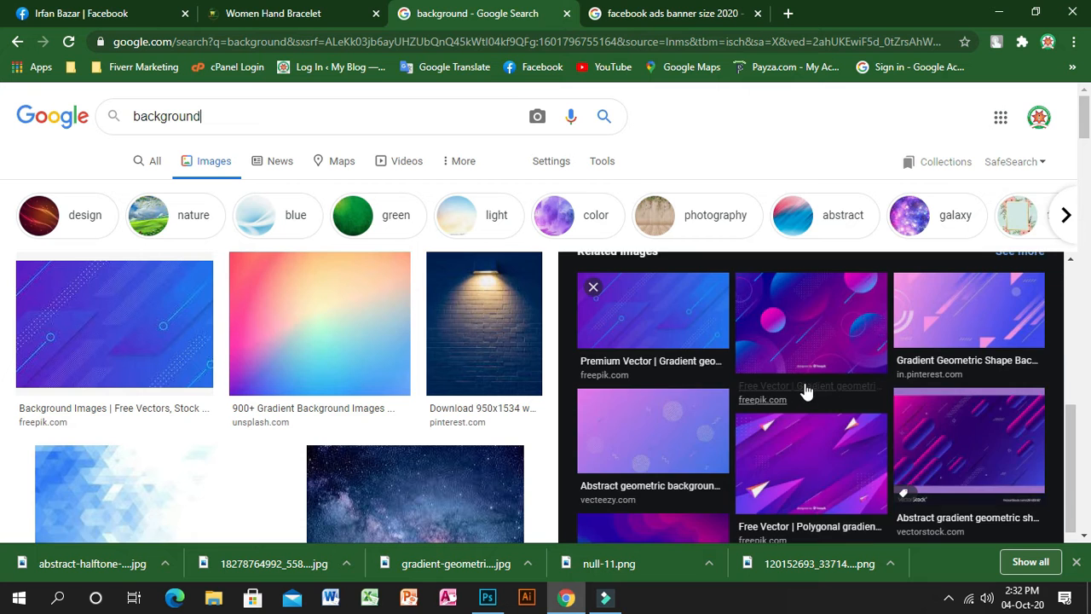
{"action": "scroll", "coordinate": [804, 388], "scroll_direction": "up", "scroll_amount": 3}
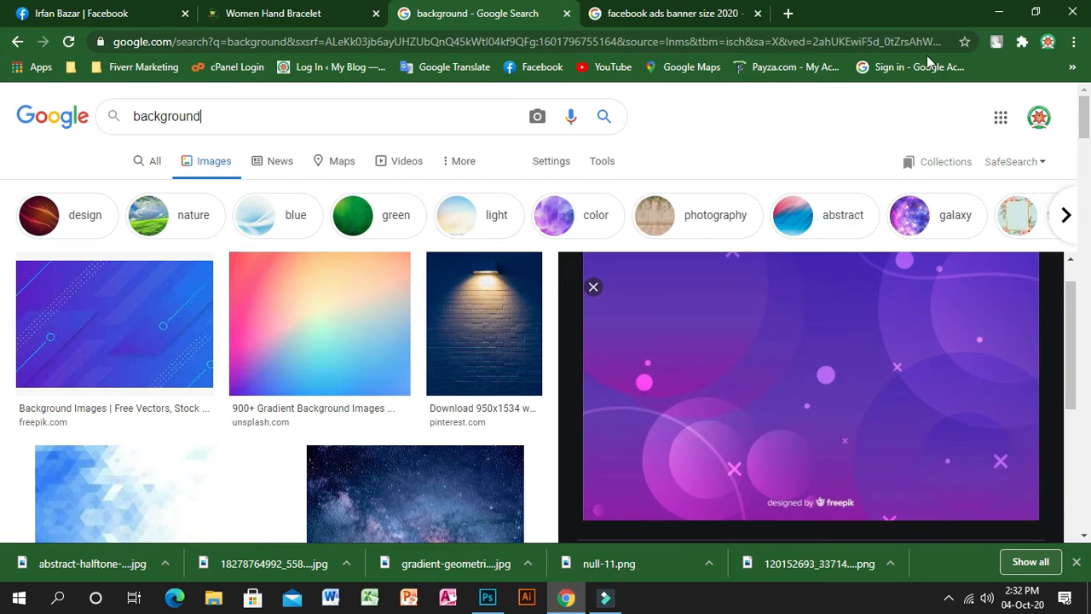
{"action": "left_click", "coordinate": [992, 13]}
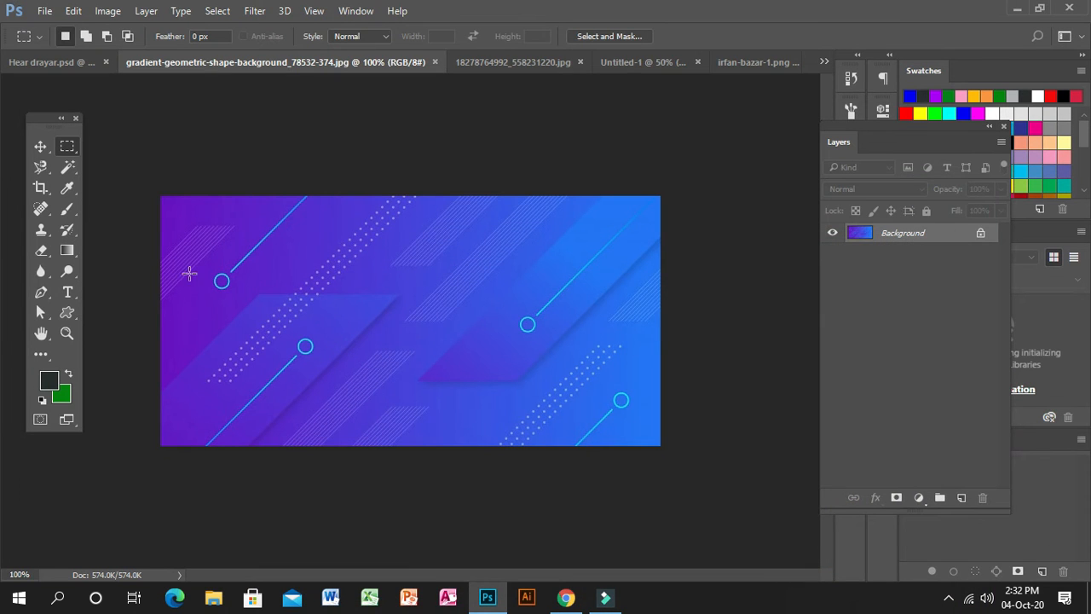
Step: Copy the entire gradient-geometric-shape-background_78532-374.jpg image and paste it into Untitled-1 directly above Layer 1
{"action": "key", "text": "ctrl+a"}
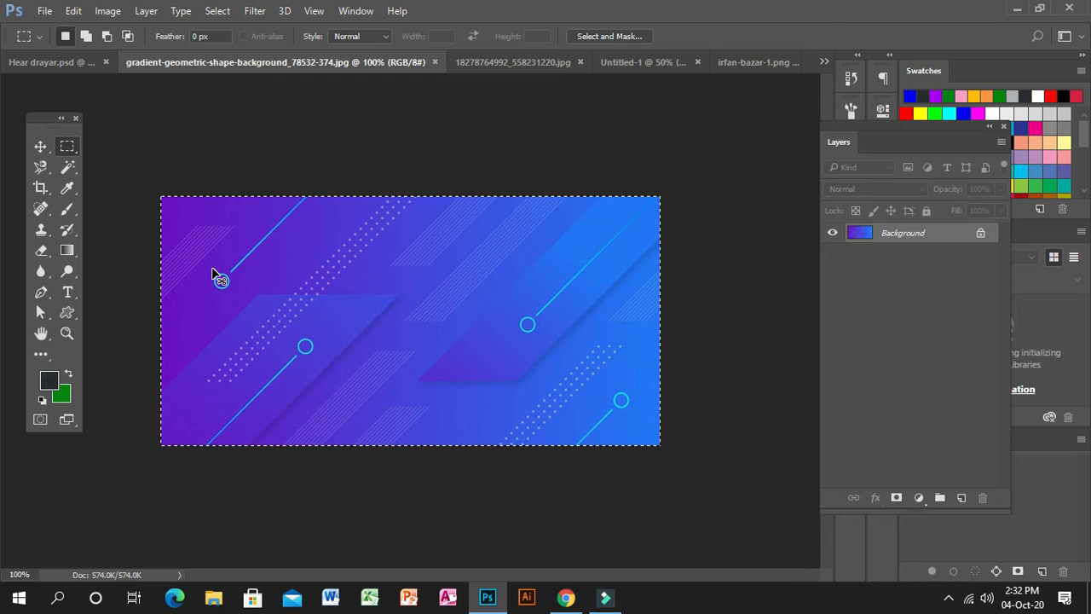
{"action": "left_click", "coordinate": [69, 65]}
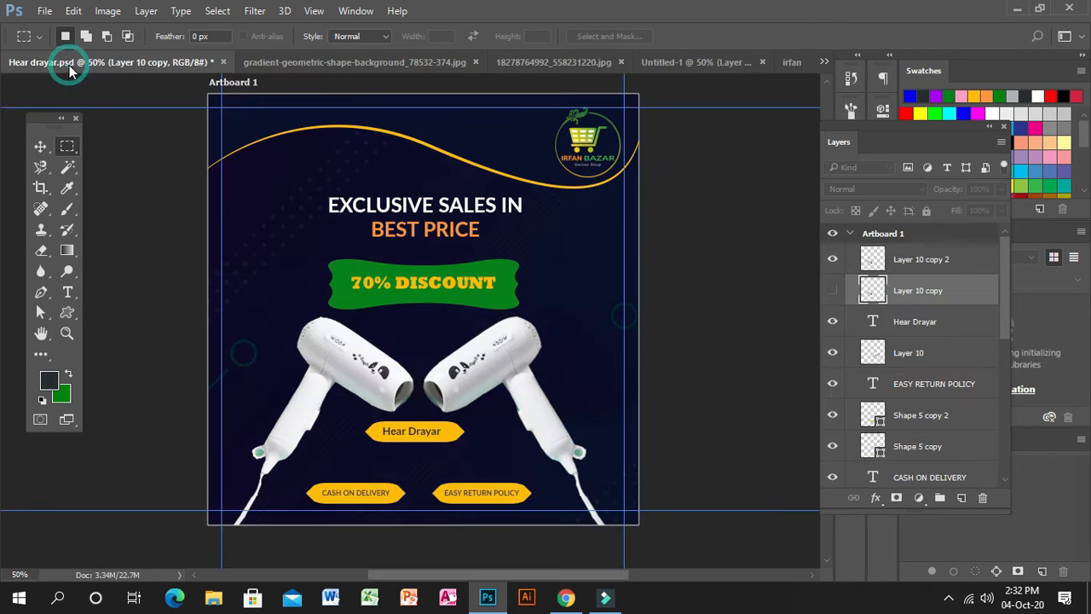
{"action": "left_click", "coordinate": [426, 62]}
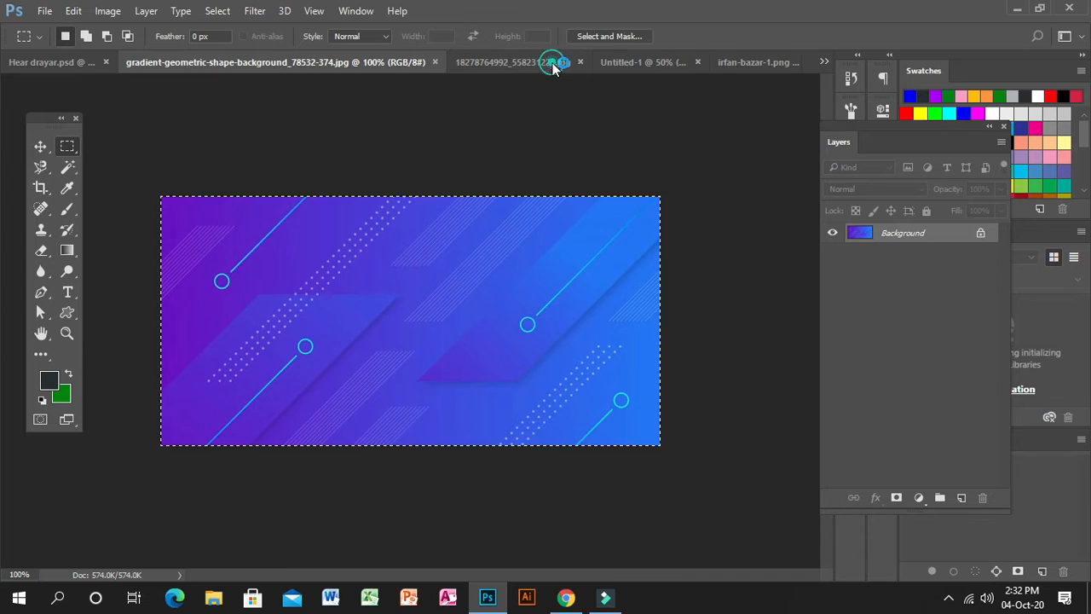
{"action": "left_click", "coordinate": [555, 62]}
{"action": "left_click", "coordinate": [649, 63]}
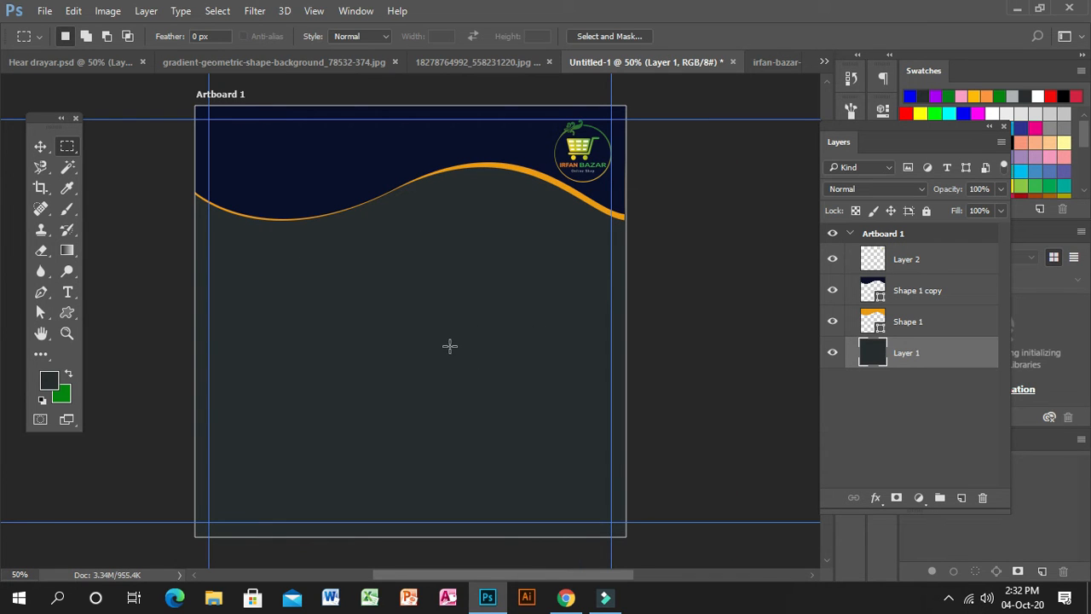
{"action": "key", "text": "ctrl+v"}
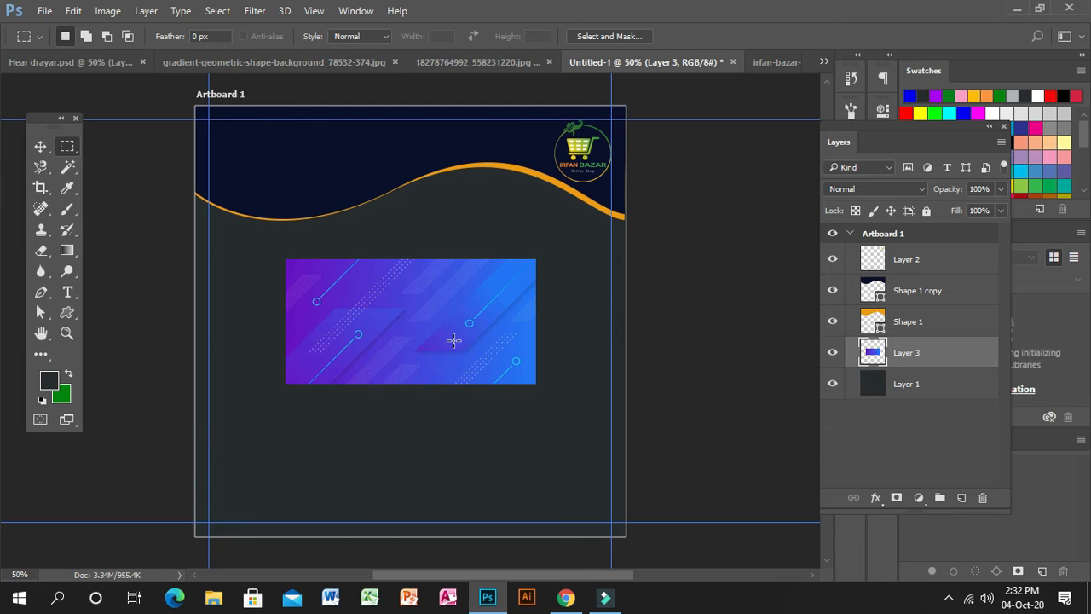
Step: Enlarge the pasted gradient image to cover the artboard below the wavy header, and set its blend mode to Multiply
{"action": "key", "text": "ctrl+t"}
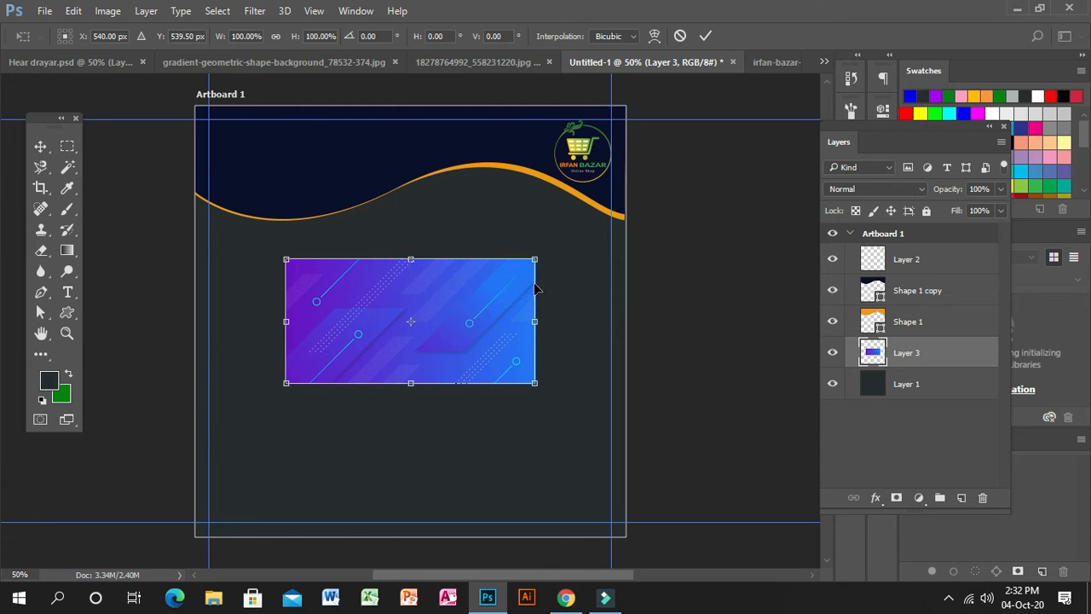
{"action": "left_click_drag", "start_coordinate": [549, 247], "coordinate": [740, 156]}
{"action": "left_click_drag", "start_coordinate": [426, 374], "coordinate": [410, 429]}
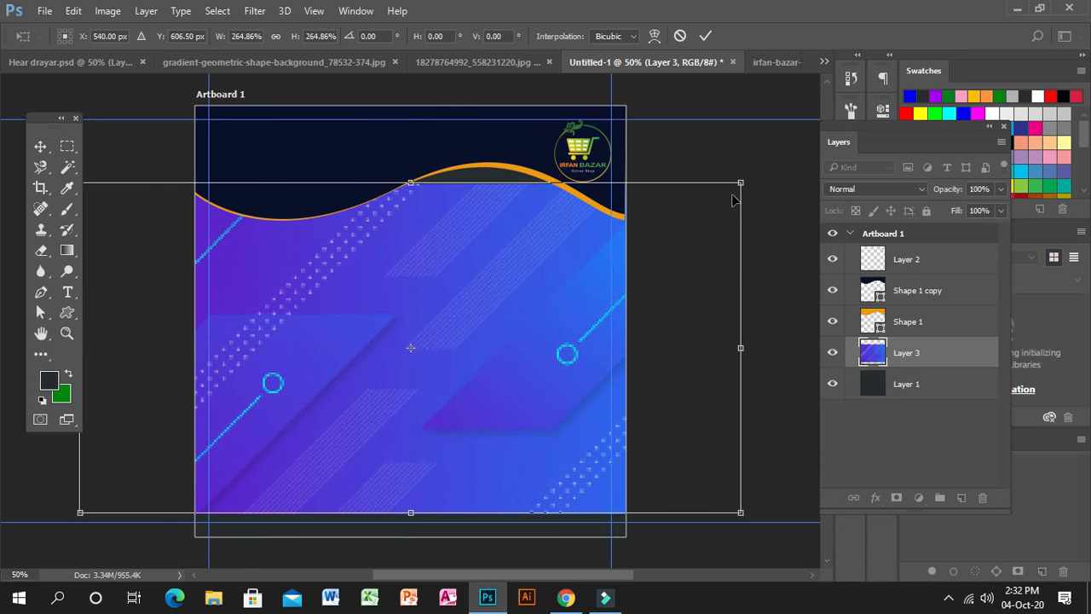
{"action": "left_click_drag", "start_coordinate": [744, 182], "coordinate": [786, 153]}
{"action": "key", "text": "Return"}
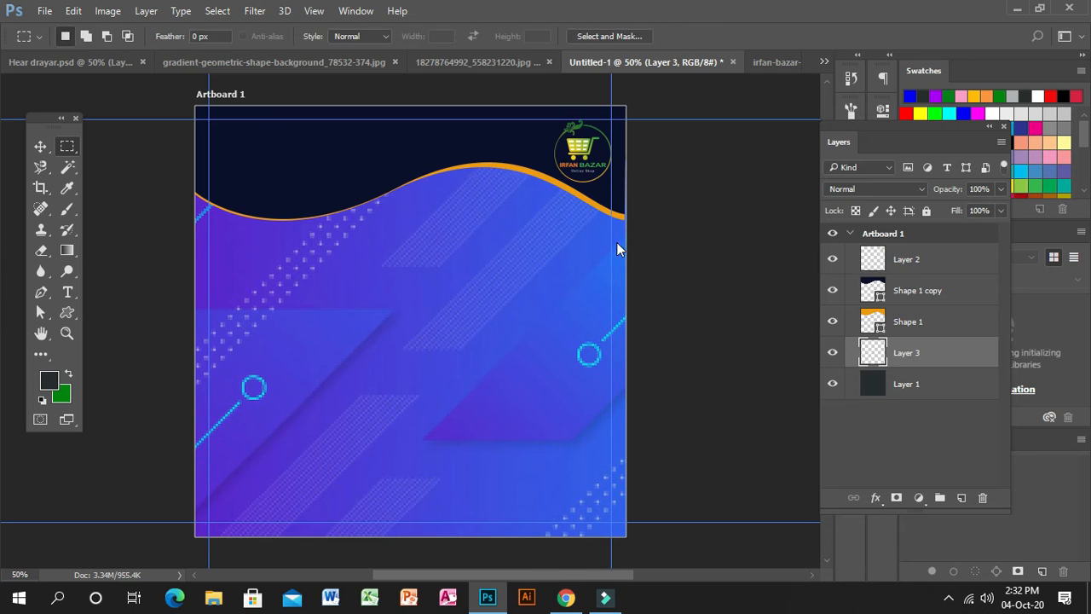
{"action": "left_click", "coordinate": [920, 190]}
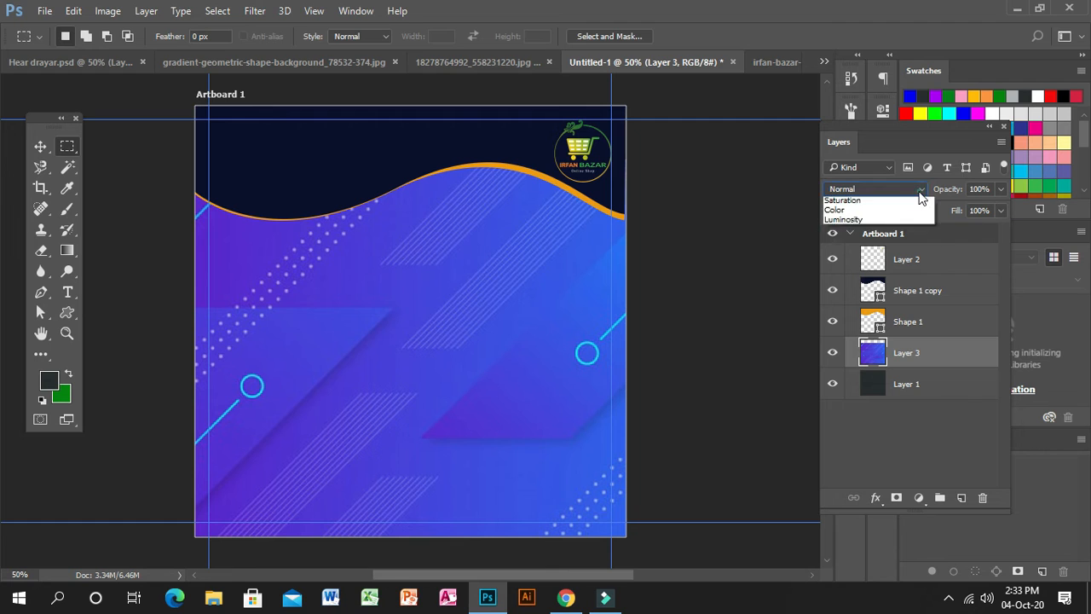
{"action": "left_click", "coordinate": [884, 242]}
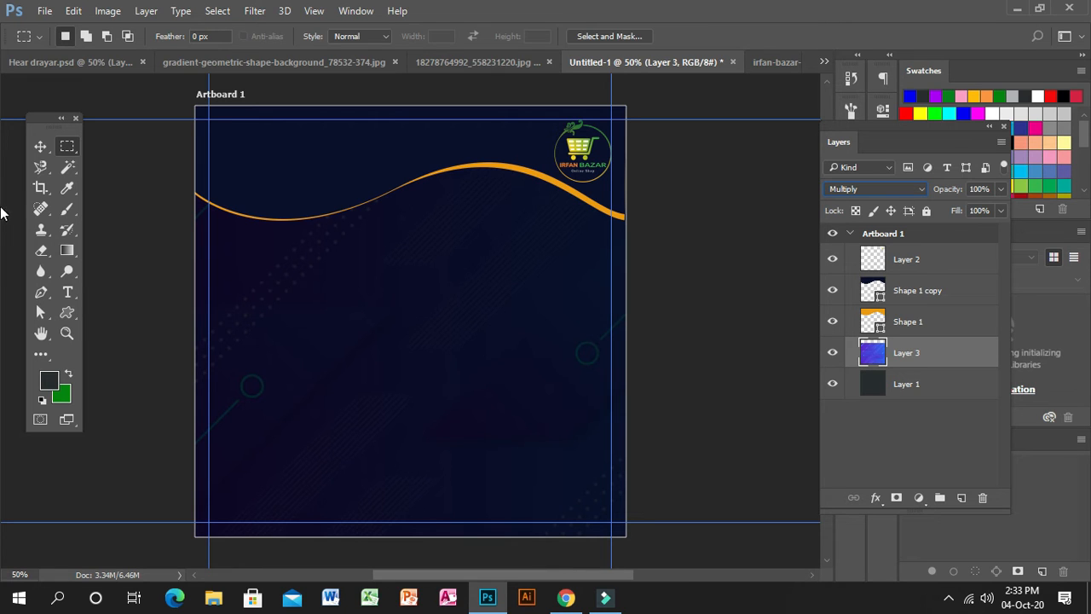
Step: Copy the EXCLUSIVE SALES IN BEST PRICE heading from Hear drayar.psd into Untitled-1 and centre it horizontally below the wavy header
{"action": "left_click", "coordinate": [40, 146]}
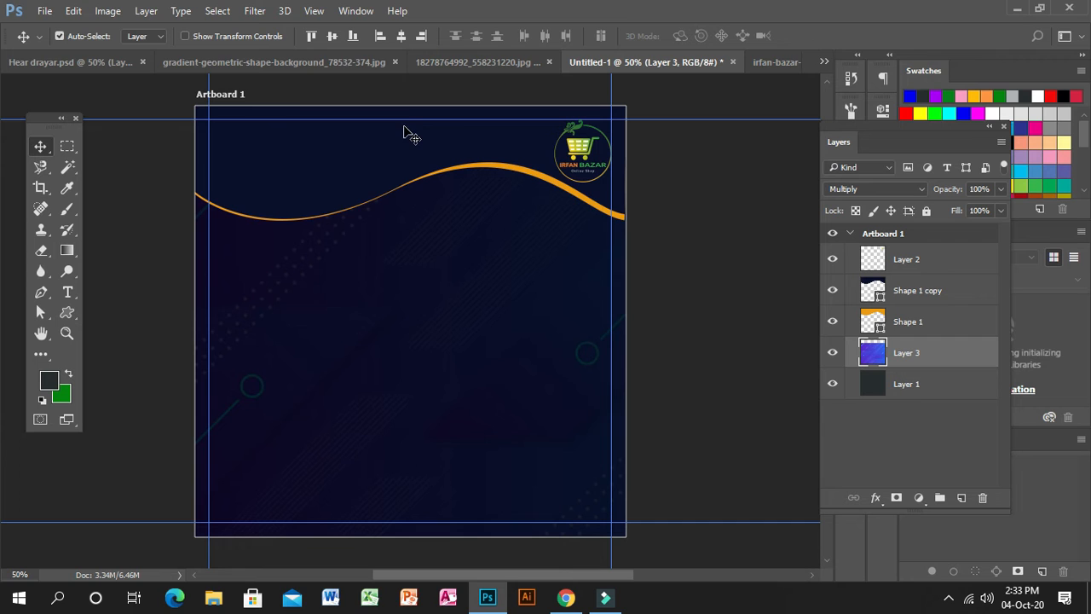
{"action": "left_click", "coordinate": [82, 64]}
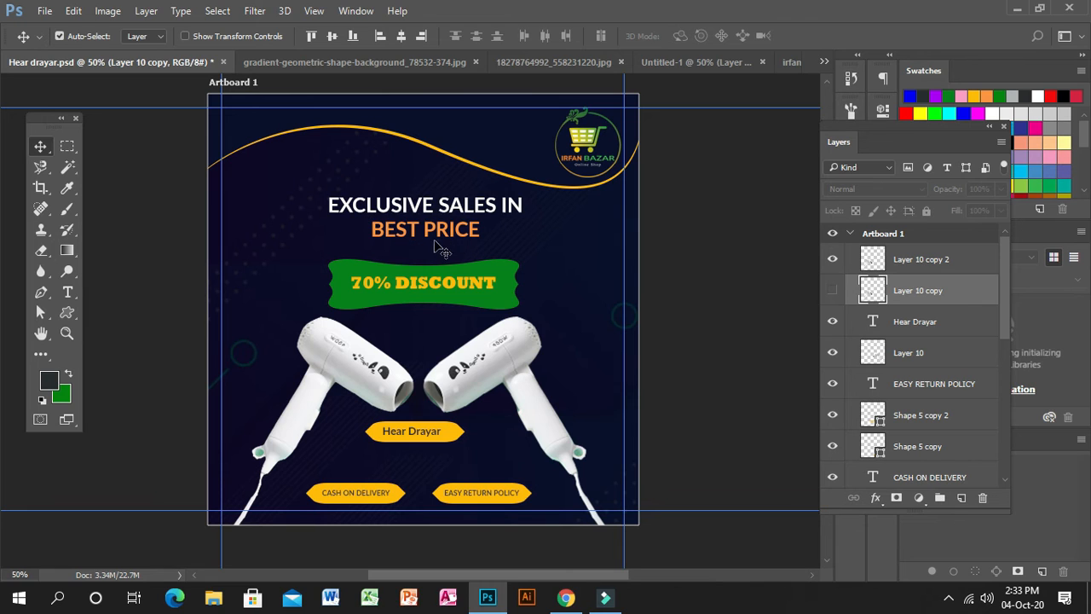
{"action": "left_click_drag", "start_coordinate": [432, 230], "coordinate": [742, 63]}
{"action": "left_click_drag", "start_coordinate": [501, 75], "coordinate": [511, 65]}
{"action": "left_click_drag", "start_coordinate": [664, 58], "coordinate": [520, 186]}
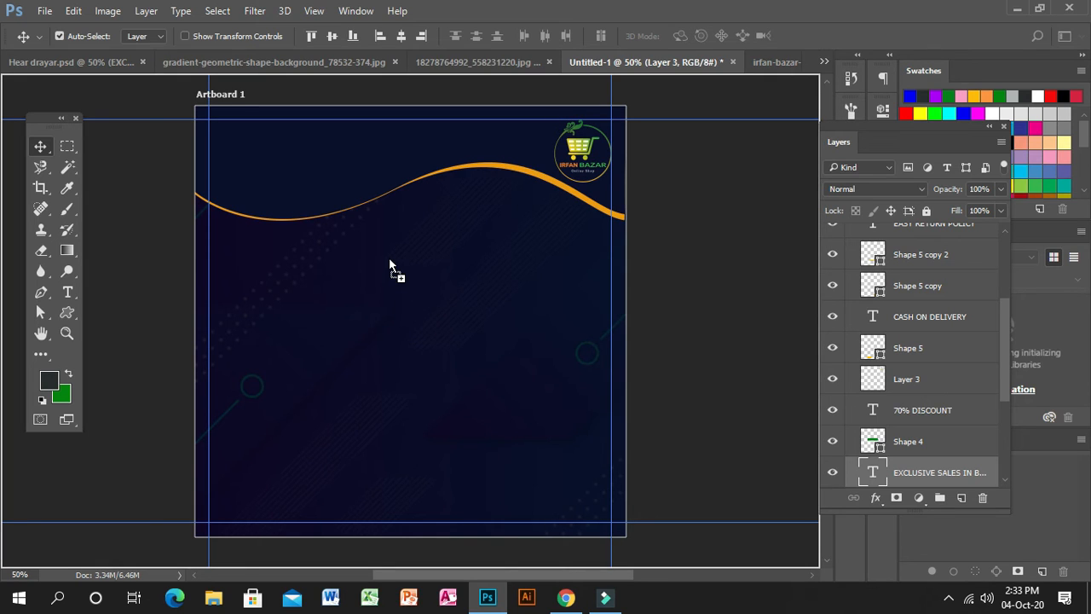
{"action": "left_click_drag", "start_coordinate": [390, 262], "coordinate": [391, 264]}
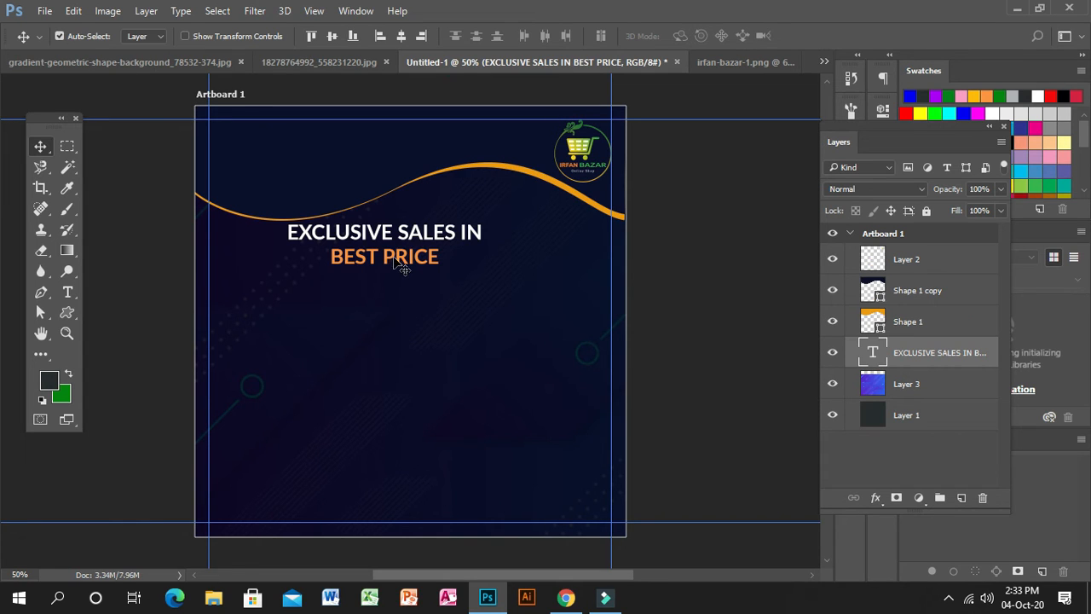
{"action": "left_click_drag", "start_coordinate": [404, 262], "coordinate": [423, 270]}
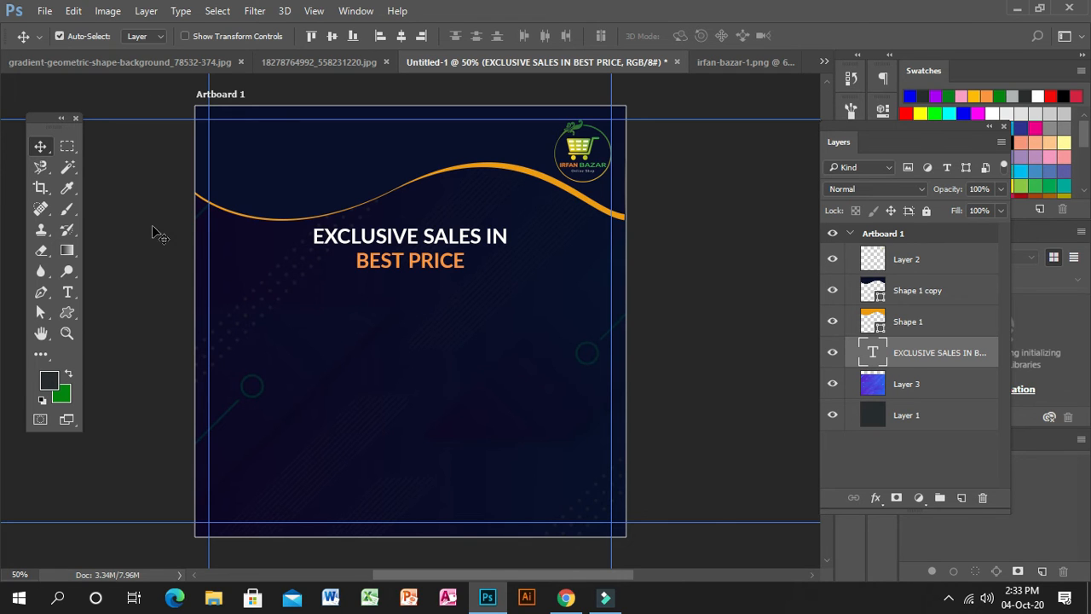
Step: Draw an ornamental label custom shape with notched sides, about 404 by 114 px, below the BEST PRICE heading
{"action": "left_click", "coordinate": [68, 312]}
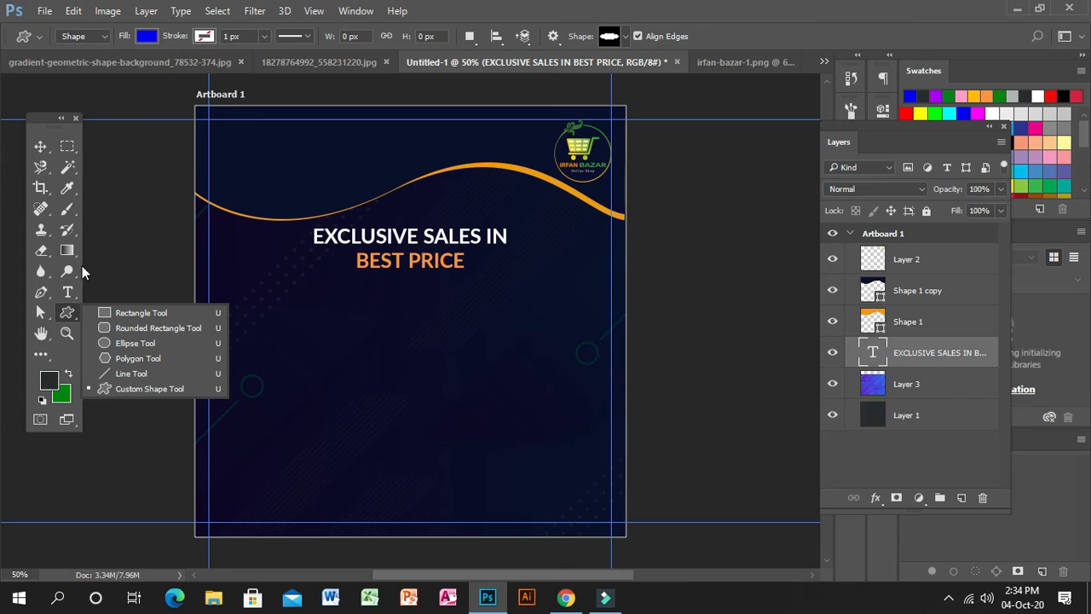
{"action": "left_click", "coordinate": [125, 390]}
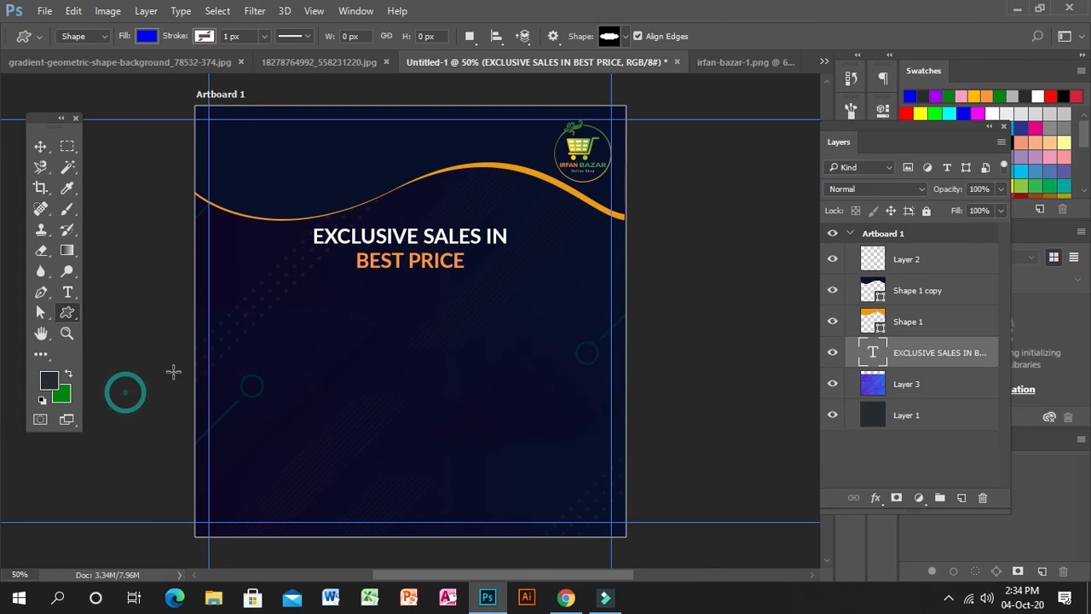
{"action": "left_click", "coordinate": [622, 38]}
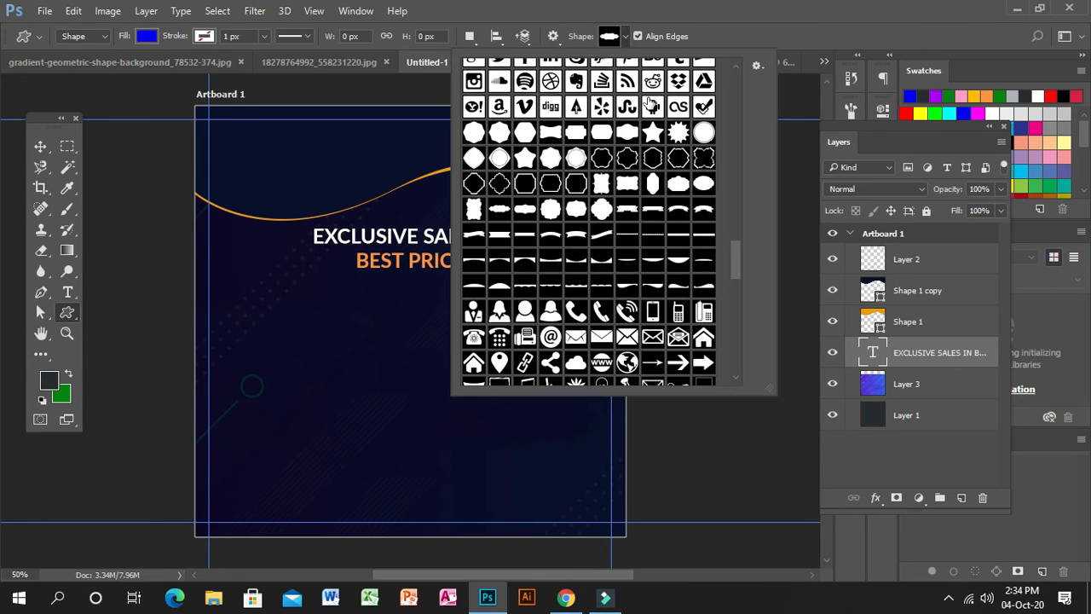
{"action": "left_click", "coordinate": [734, 261]}
{"action": "left_click_drag", "start_coordinate": [733, 260], "coordinate": [719, 343]}
{"action": "scroll", "coordinate": [716, 345], "scroll_direction": "down", "scroll_amount": 3}
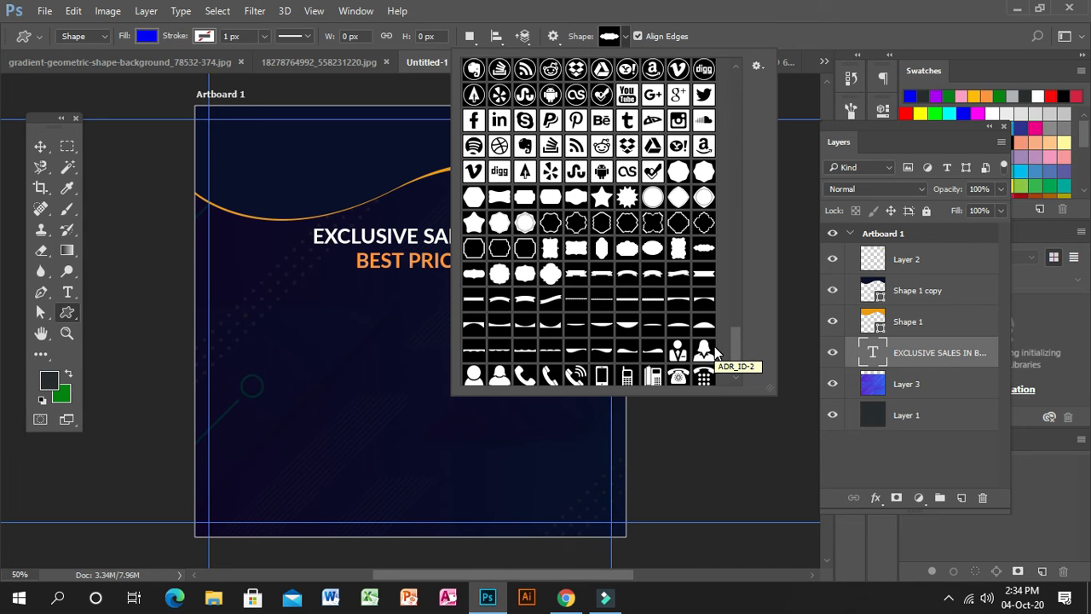
{"action": "scroll", "coordinate": [715, 347], "scroll_direction": "down", "scroll_amount": 2}
{"action": "scroll", "coordinate": [710, 344], "scroll_direction": "up", "scroll_amount": 3}
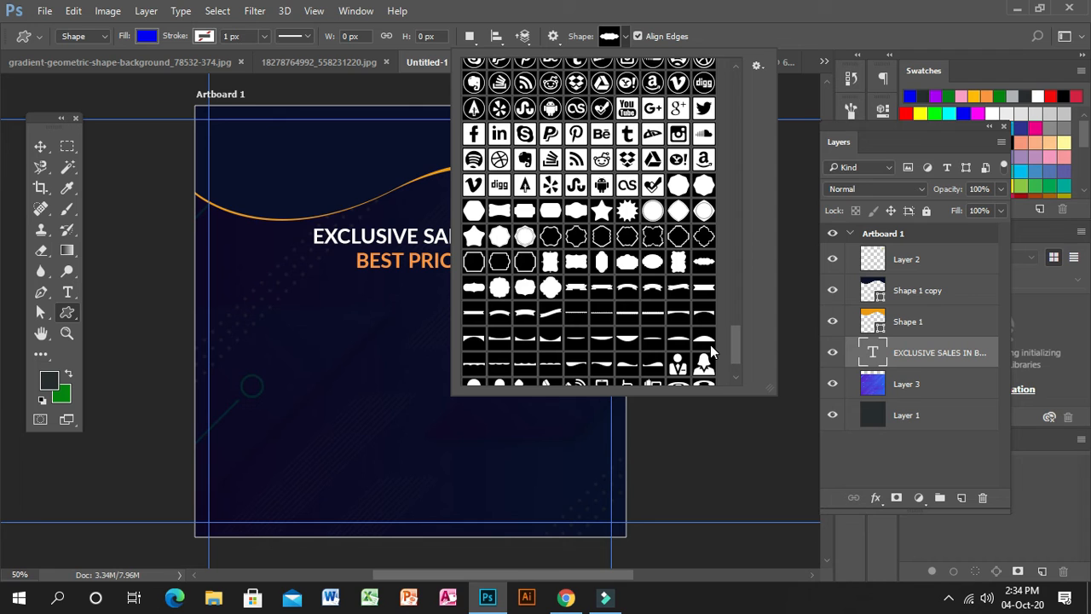
{"action": "scroll", "coordinate": [711, 342], "scroll_direction": "up", "scroll_amount": 5}
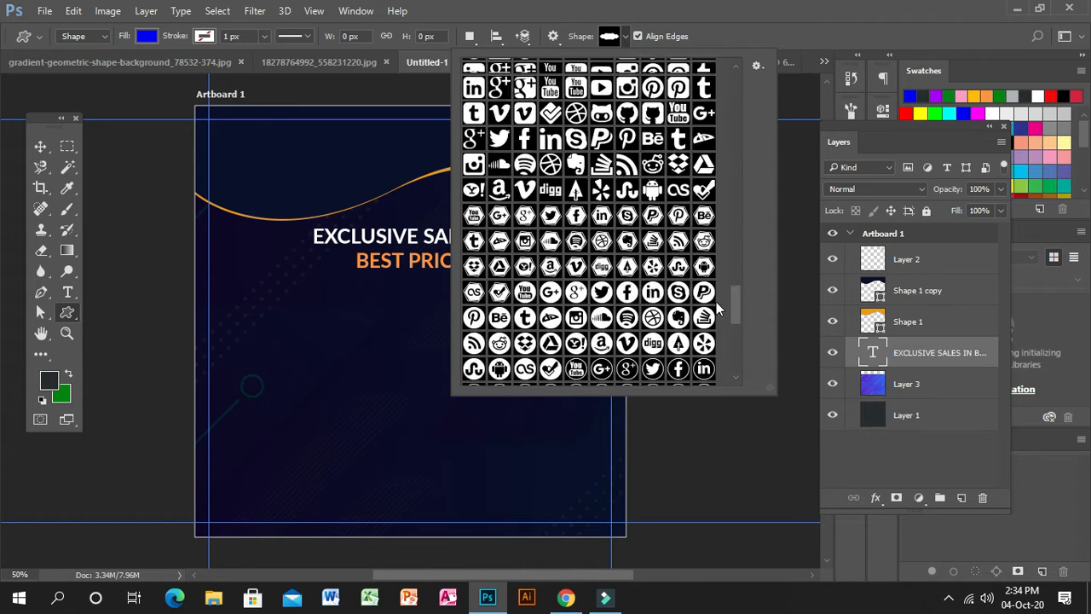
{"action": "scroll", "coordinate": [724, 268], "scroll_direction": "up", "scroll_amount": 2}
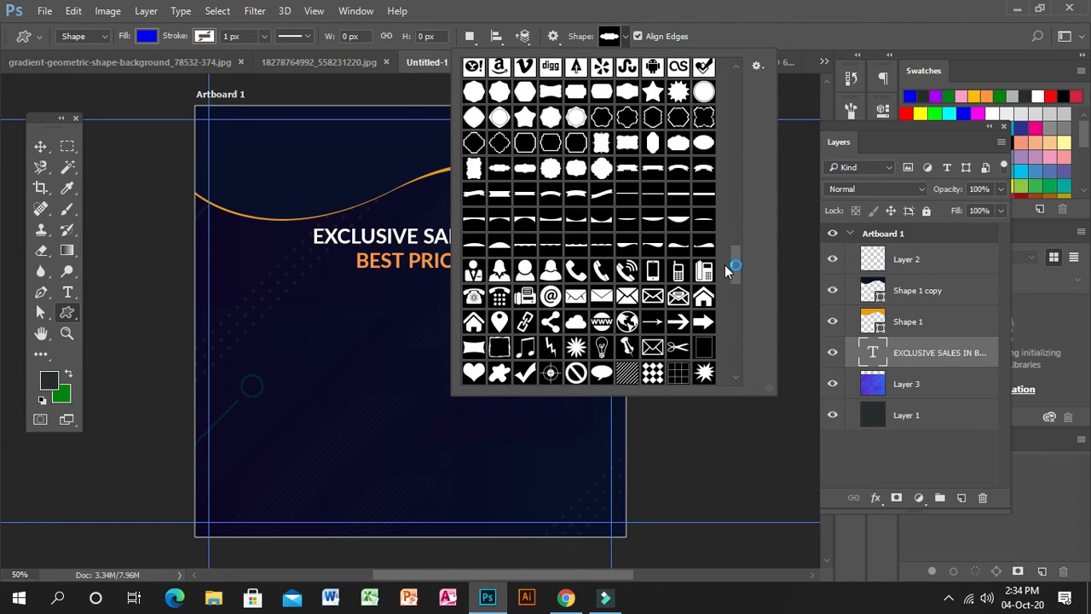
{"action": "left_click_drag", "start_coordinate": [725, 264], "coordinate": [724, 345]}
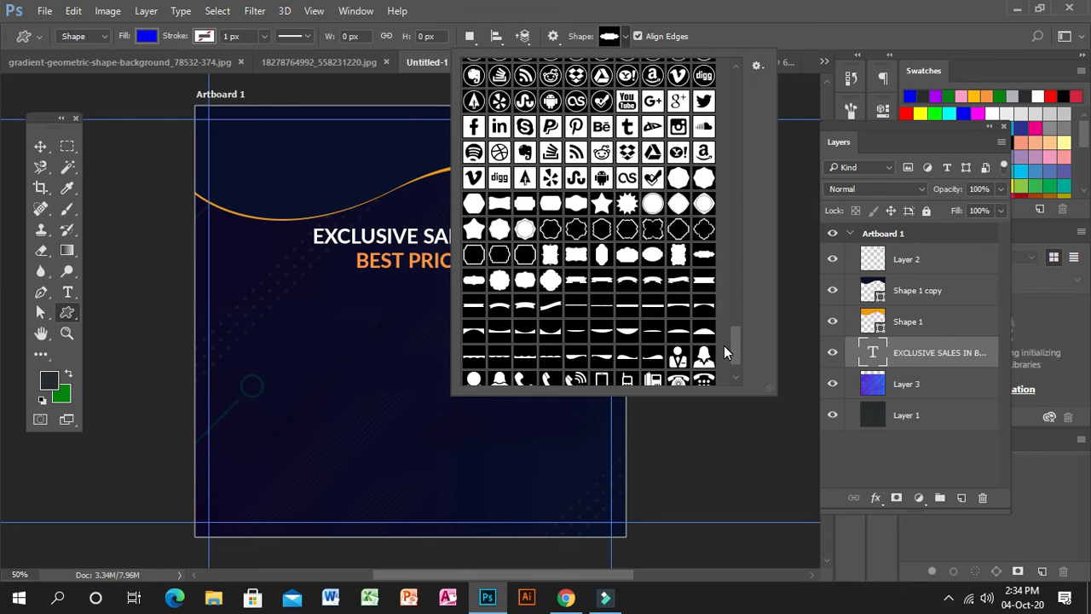
{"action": "left_click", "coordinate": [576, 255]}
{"action": "left_click_drag", "start_coordinate": [336, 300], "coordinate": [500, 346]}
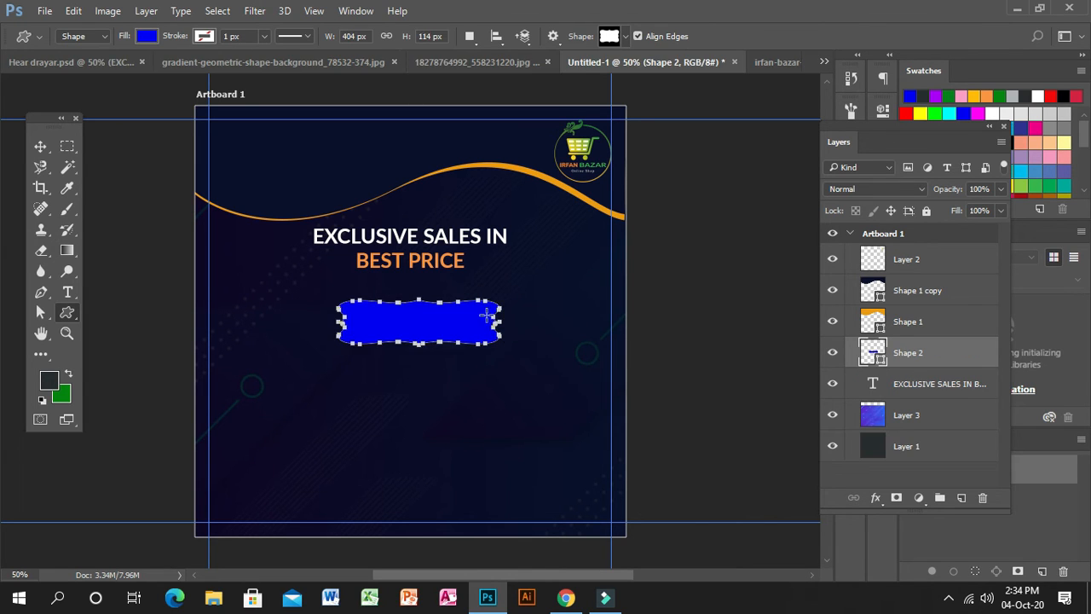
Step: Change the fill colour of the label shape, Shape 2, to bright green #0db419
{"action": "double_click", "coordinate": [870, 350]}
{"action": "left_click", "coordinate": [478, 213]}
{"action": "left_click_drag", "start_coordinate": [480, 223], "coordinate": [478, 264]}
{"action": "left_click_drag", "start_coordinate": [454, 149], "coordinate": [454, 187]}
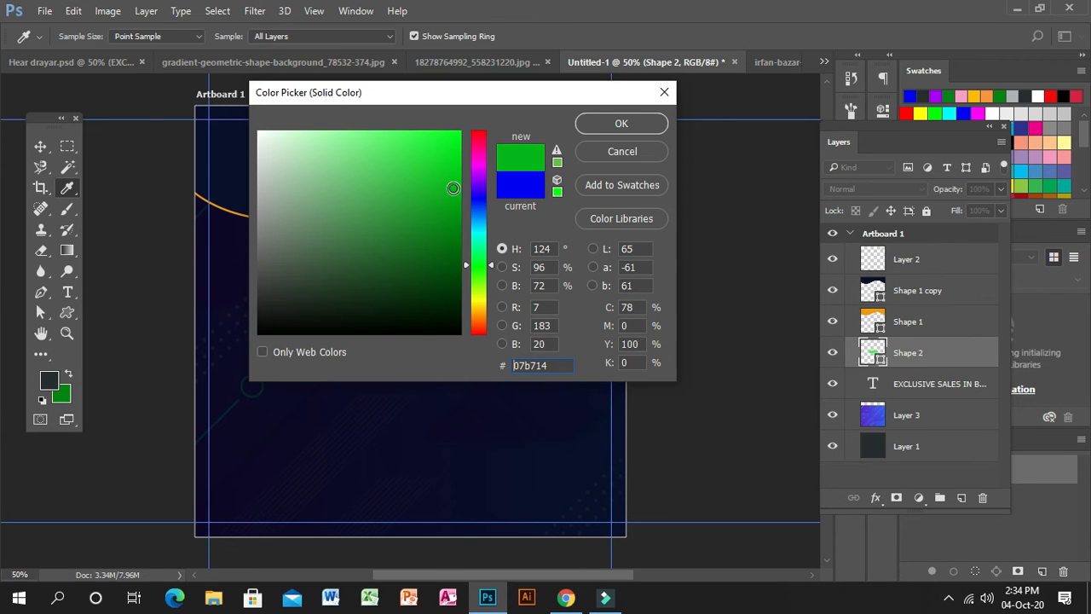
{"action": "left_click", "coordinate": [621, 124]}
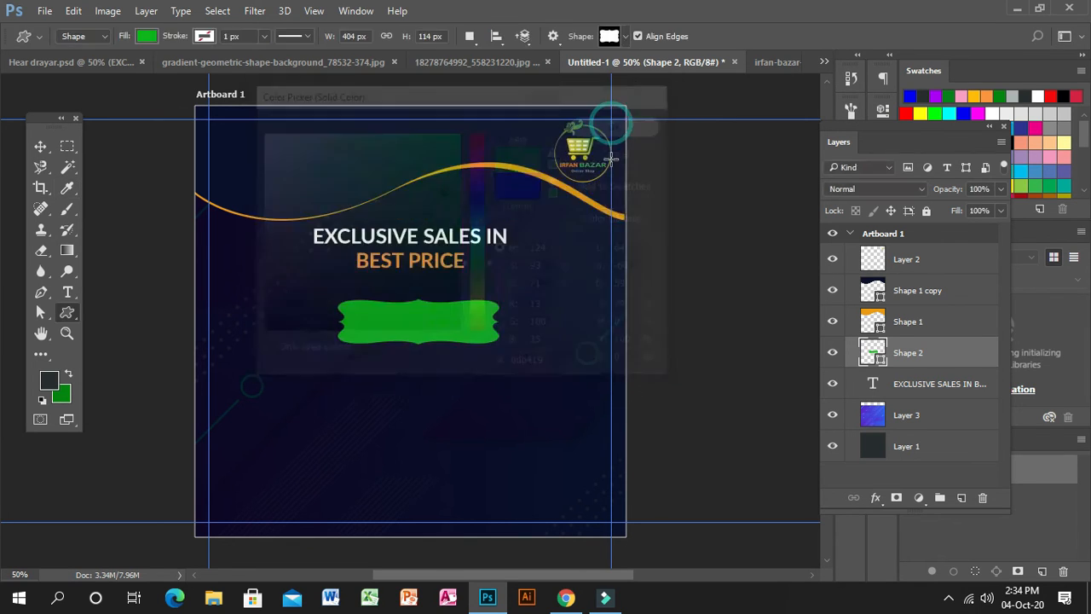
Step: Set the label shape's fill to dark green #088911 and move the shape up slightly, closer to the heading
{"action": "left_click", "coordinate": [868, 348]}
{"action": "left_click", "coordinate": [868, 349]}
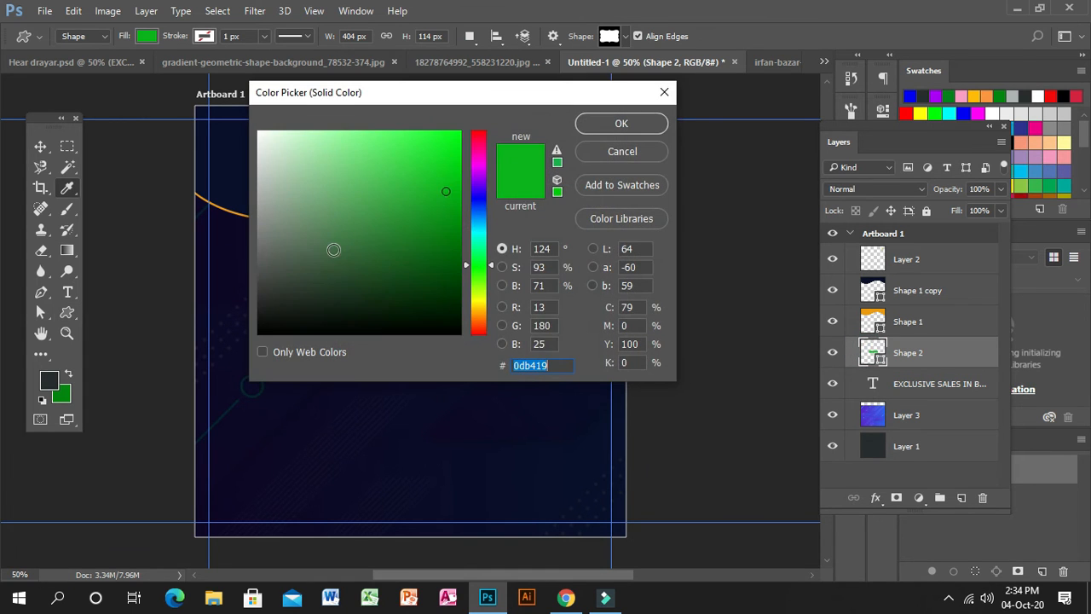
{"action": "left_click_drag", "start_coordinate": [436, 219], "coordinate": [450, 225]}
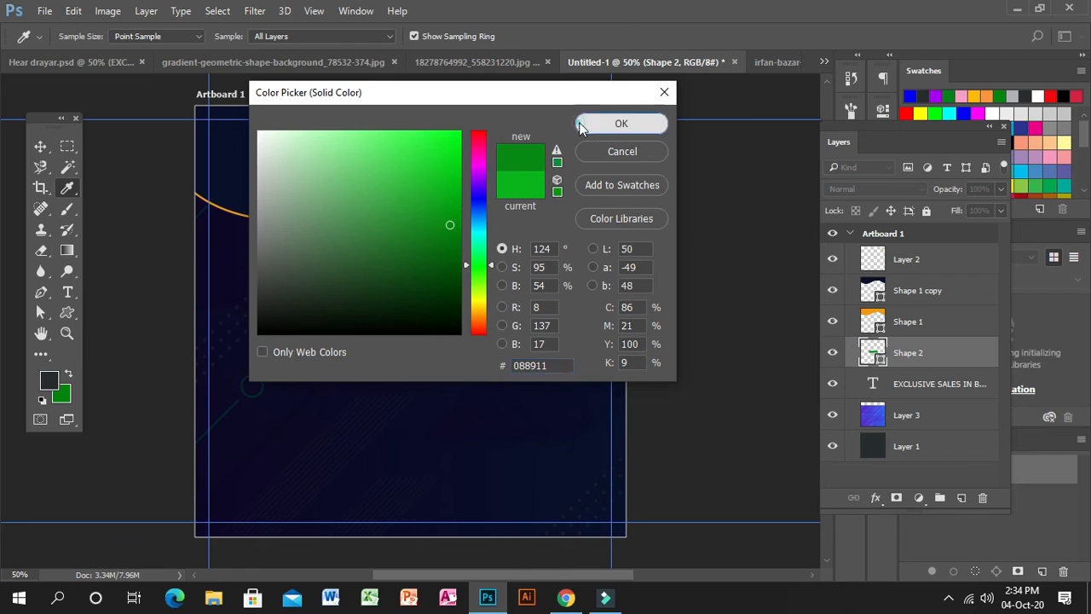
{"action": "left_click", "coordinate": [580, 125]}
{"action": "left_click", "coordinate": [40, 145]}
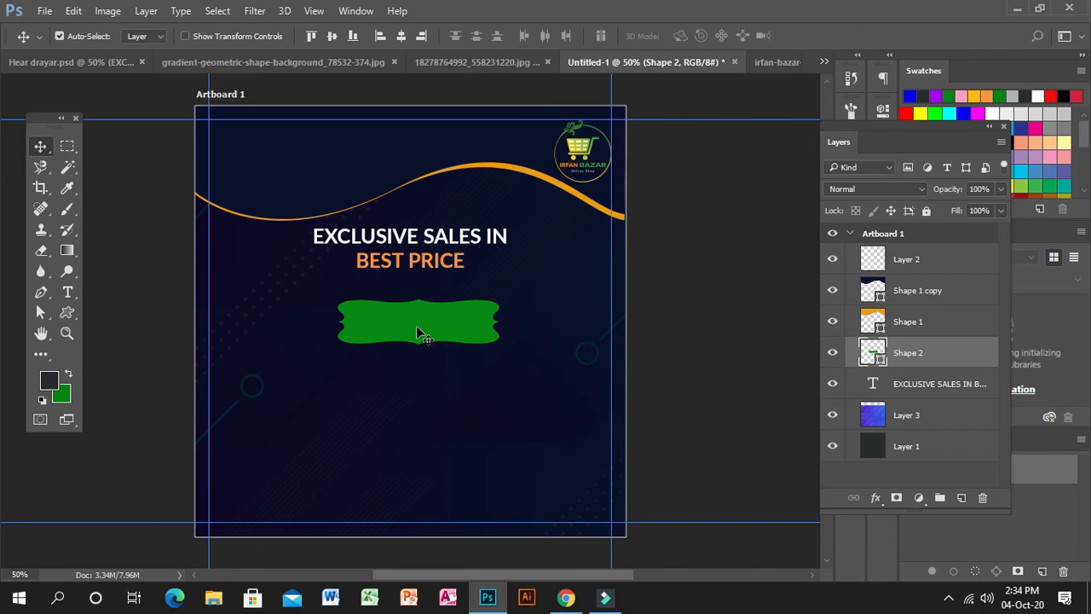
{"action": "left_click_drag", "start_coordinate": [418, 323], "coordinate": [417, 320]}
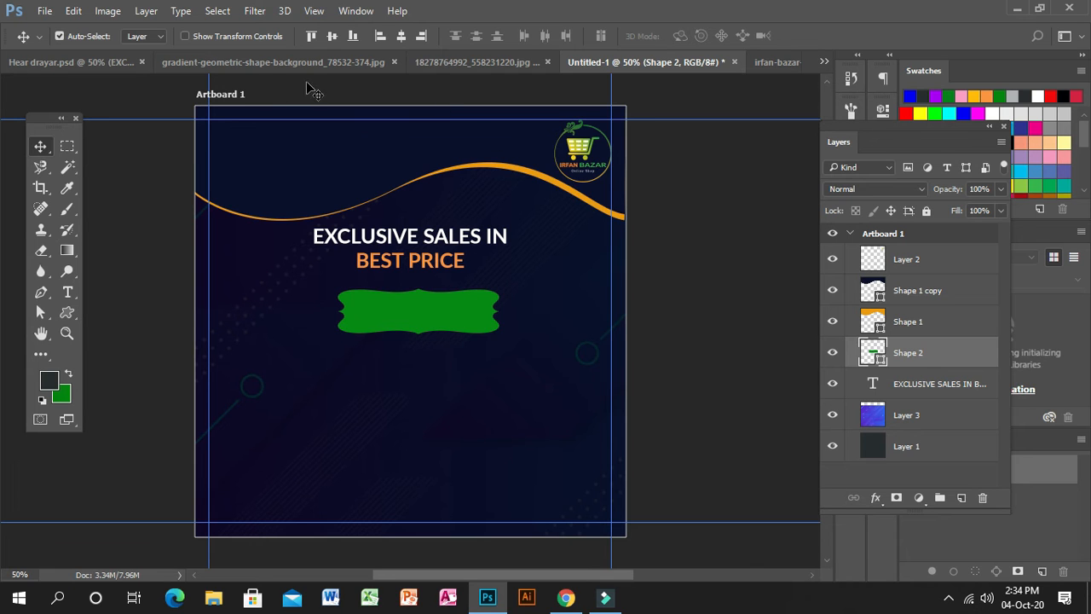
Step: Copy the 70% DISCOUNT text from Hear drayar.psd into Untitled-1 and place it on the green label shape
{"action": "left_click", "coordinate": [73, 61]}
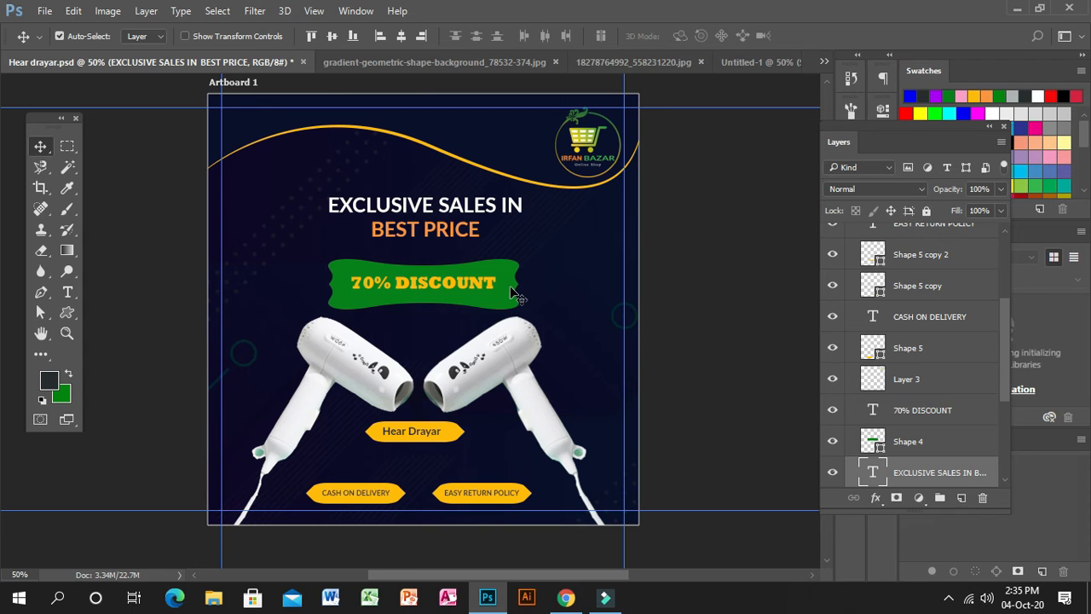
{"action": "left_click", "coordinate": [67, 315]}
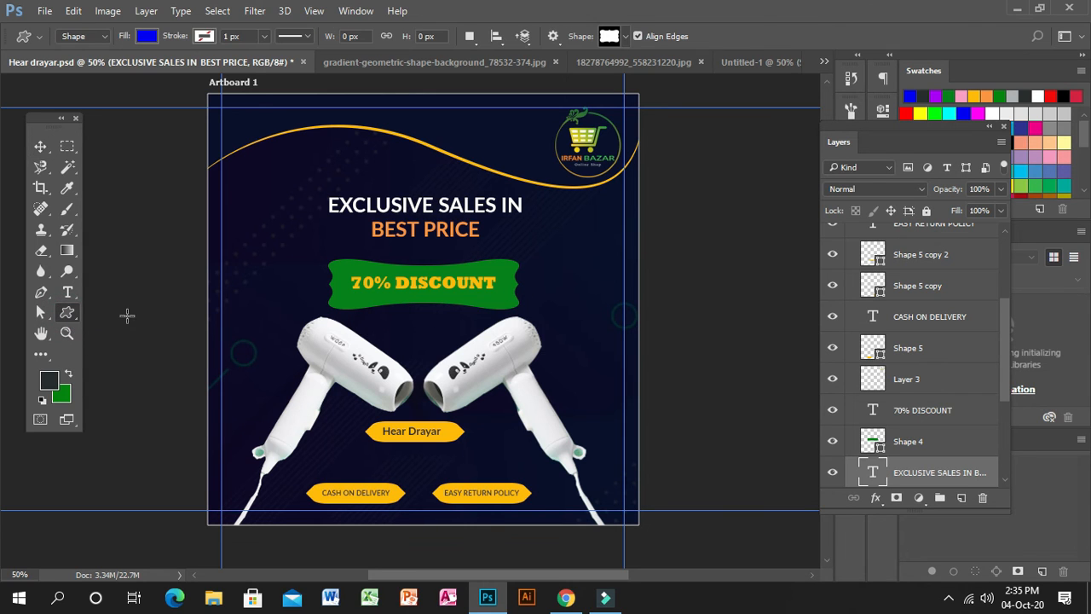
{"action": "left_click", "coordinate": [40, 146]}
{"action": "left_click", "coordinate": [465, 289]}
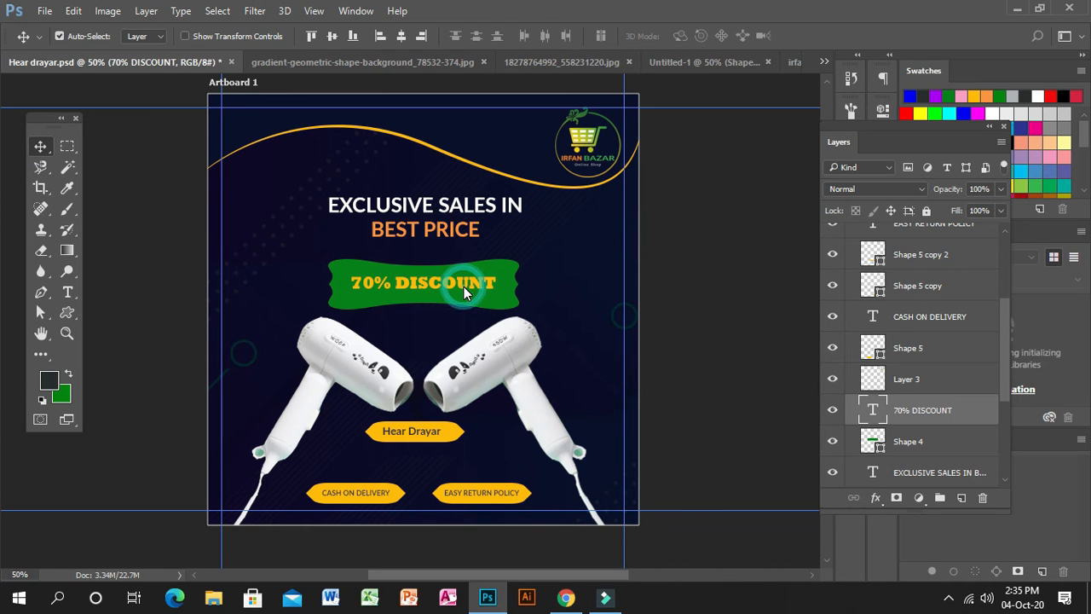
{"action": "left_click_drag", "start_coordinate": [465, 290], "coordinate": [460, 313]}
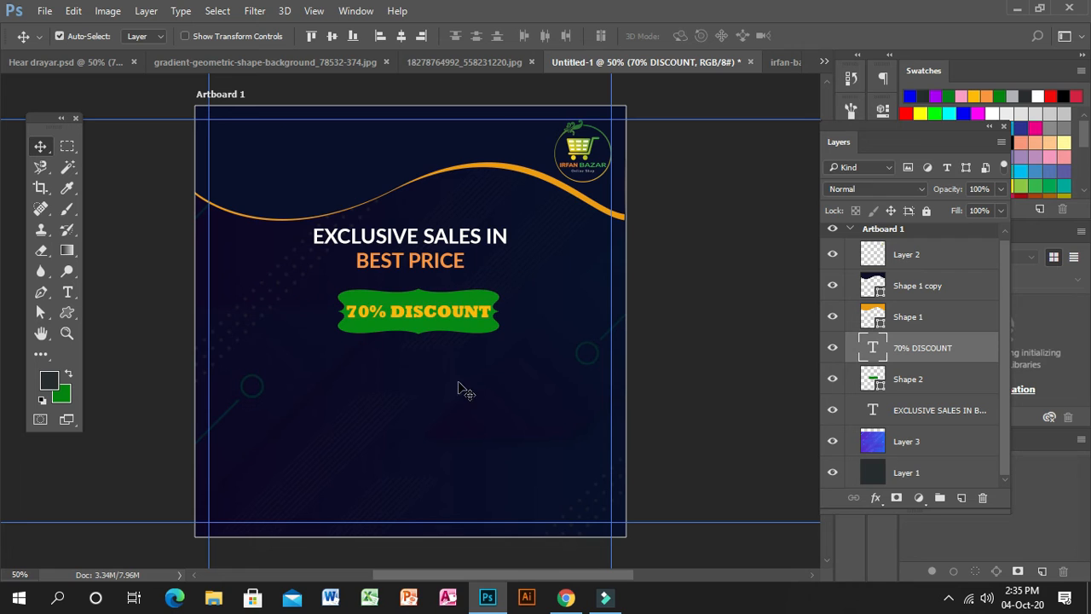
Step: Transform the green label shape behind 70% DISCOUNT to 127.72% width and 114.04% height
{"action": "left_click", "coordinate": [475, 334]}
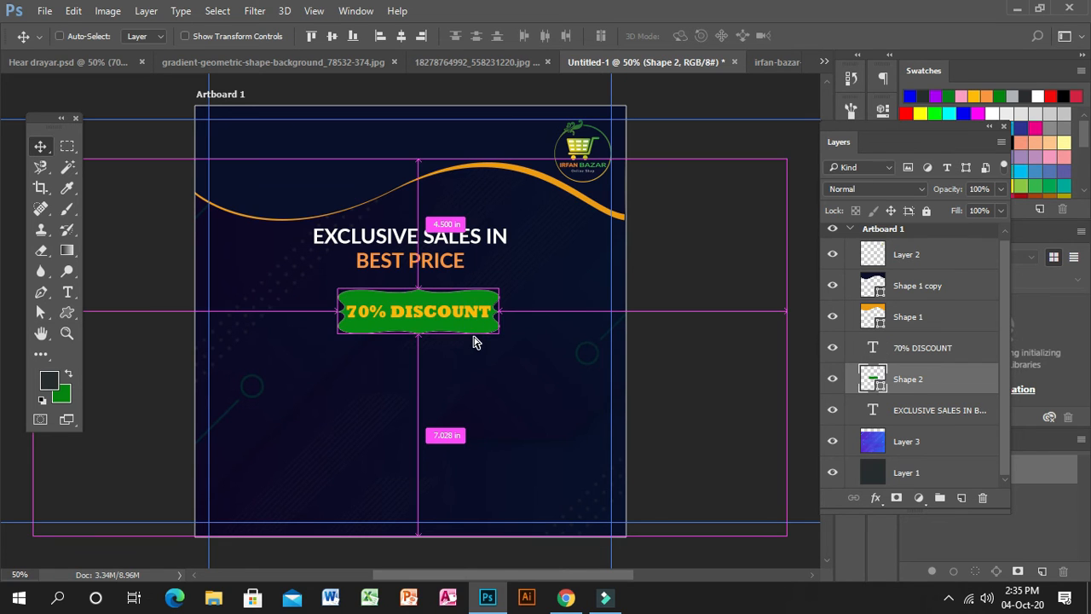
{"action": "key", "text": "ctrl+t"}
{"action": "left_click", "coordinate": [417, 292]}
{"action": "left_click_drag", "start_coordinate": [417, 292], "coordinate": [418, 296]}
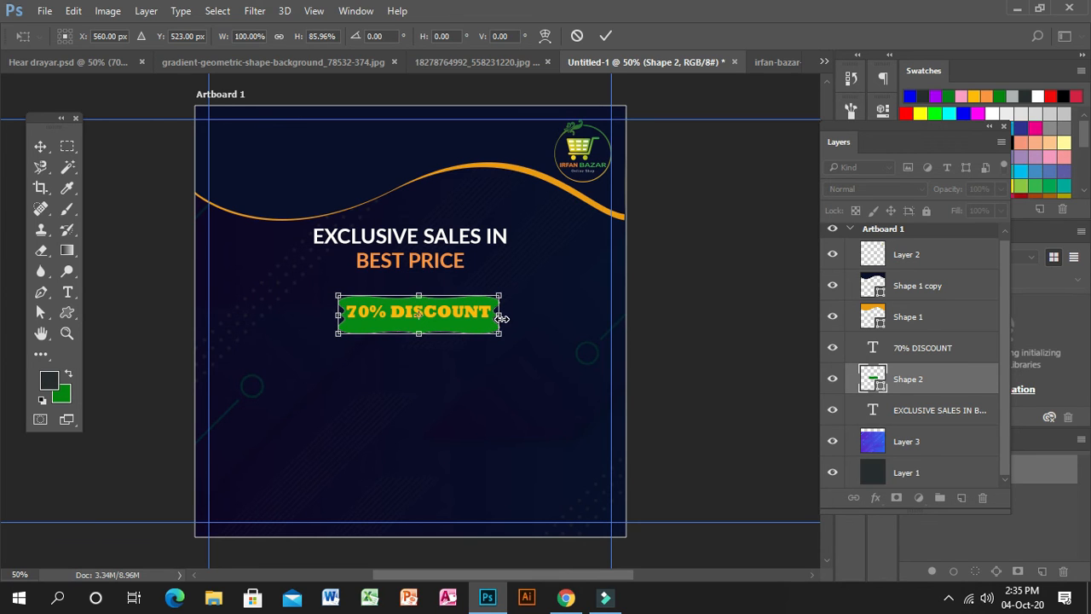
{"action": "left_click_drag", "start_coordinate": [502, 318], "coordinate": [524, 314]}
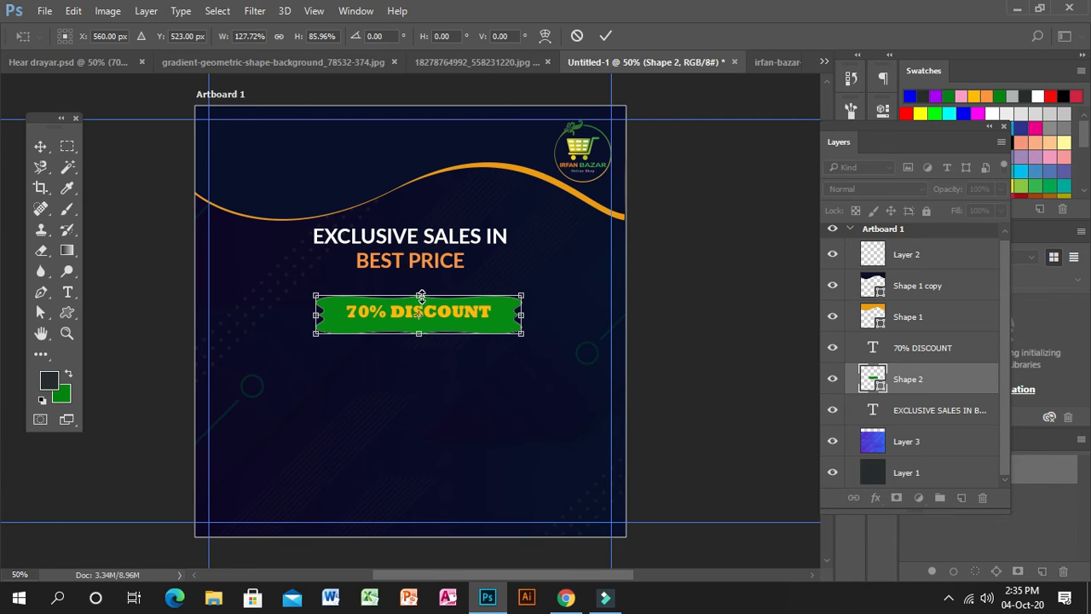
{"action": "left_click_drag", "start_coordinate": [421, 295], "coordinate": [421, 290]}
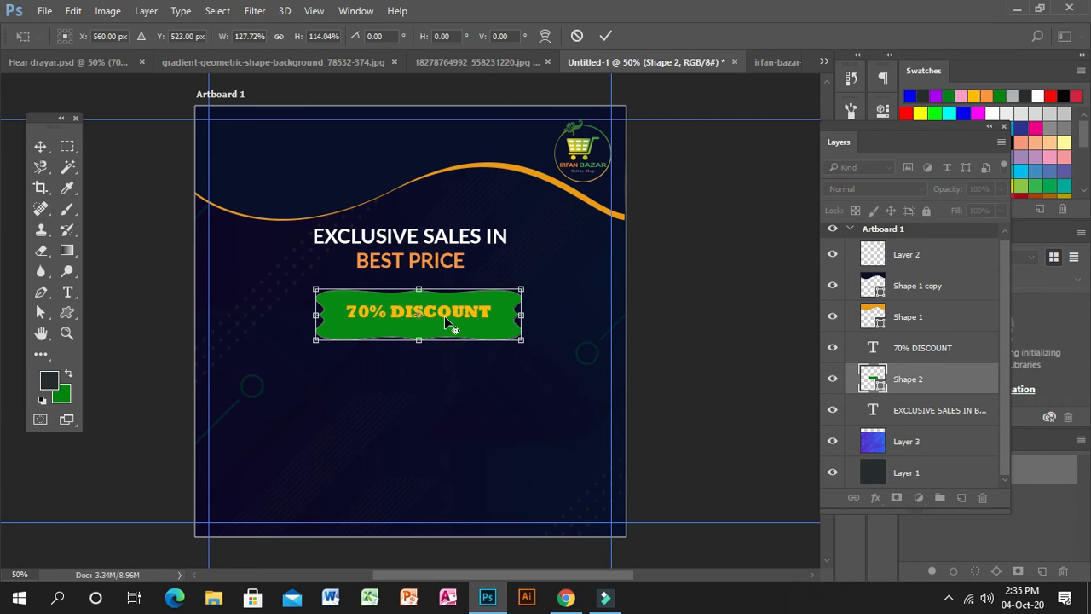
{"action": "key", "text": "Return"}
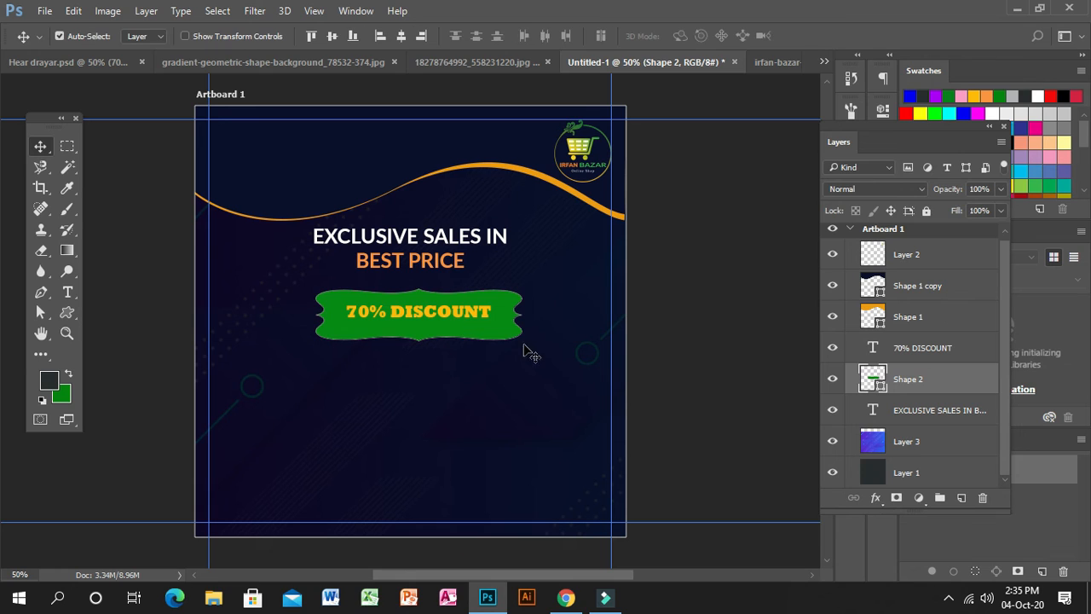
{"action": "left_click", "coordinate": [470, 386]}
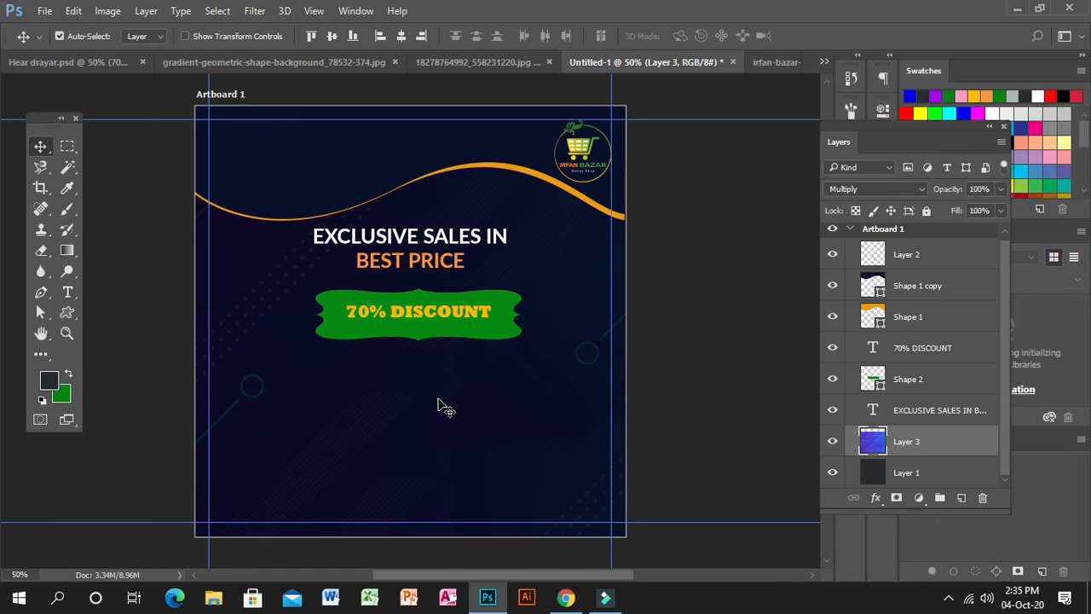
{"action": "left_click", "coordinate": [243, 62]}
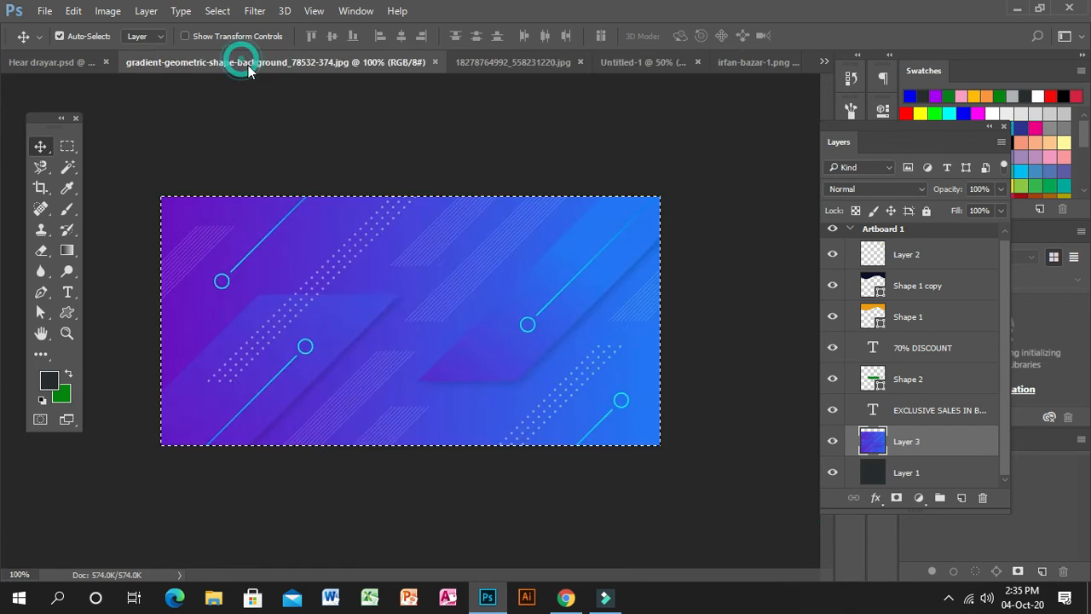
{"action": "left_click", "coordinate": [496, 62]}
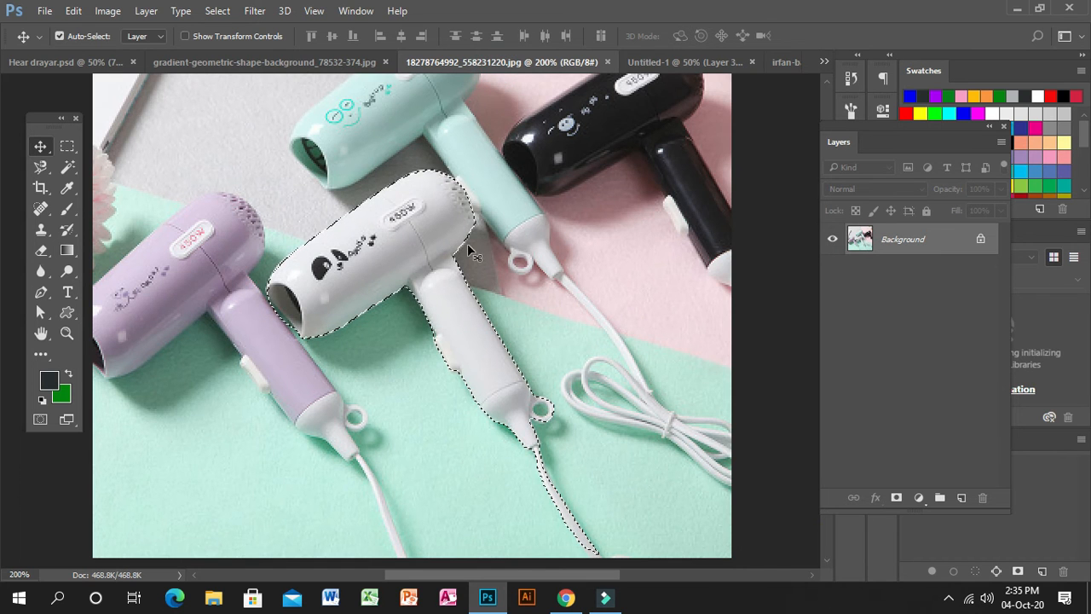
{"action": "left_click", "coordinate": [39, 166]}
{"action": "left_click", "coordinate": [100, 198]}
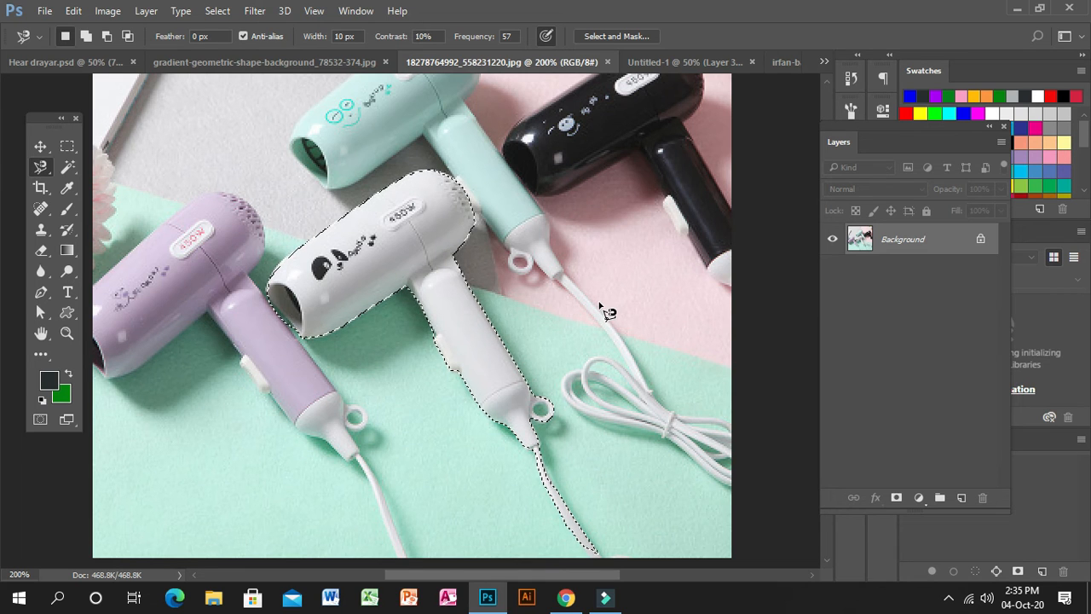
{"action": "left_click", "coordinate": [682, 61]}
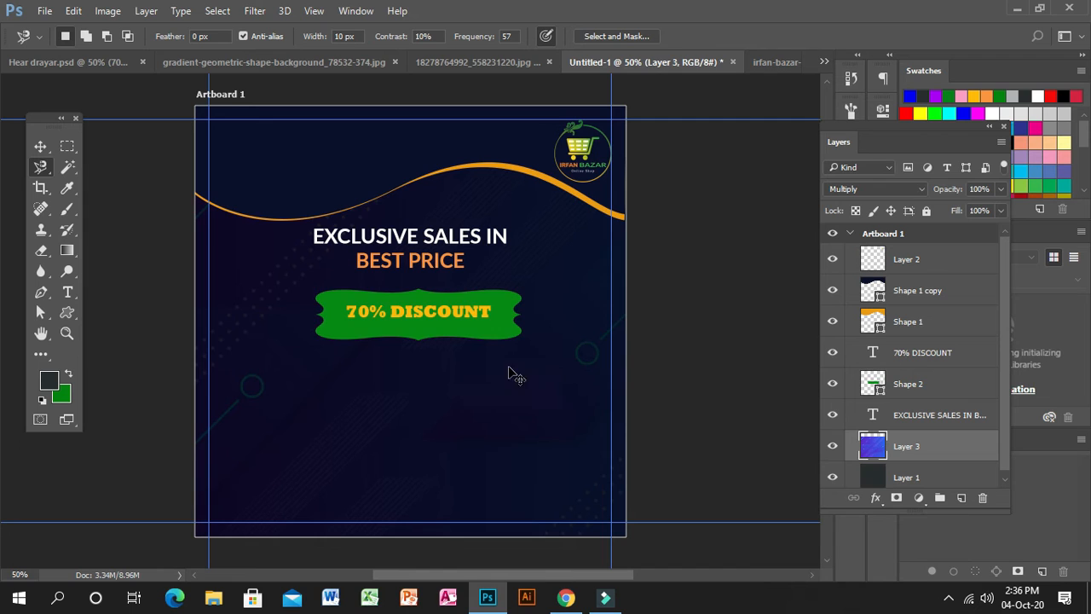
{"action": "key", "text": "ctrl+v"}
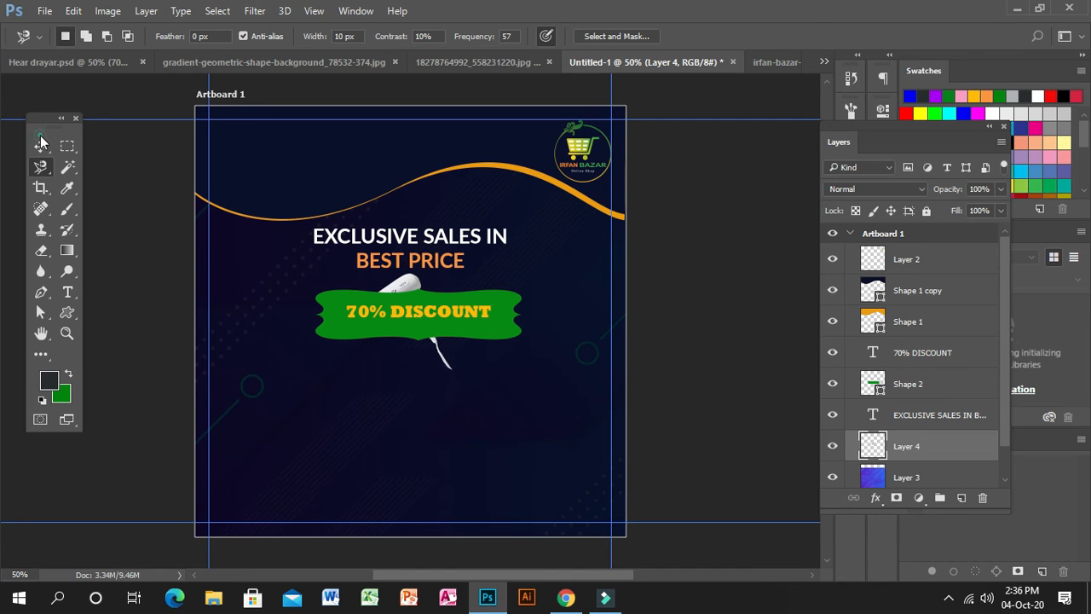
Step: Scale the pasted hair dryer to about 209% and place it below the green label, in the right half of the artboard
{"action": "left_click", "coordinate": [40, 146]}
{"action": "left_click_drag", "start_coordinate": [407, 290], "coordinate": [516, 322]}
{"action": "key", "text": "ctrl+t"}
{"action": "left_click_drag", "start_coordinate": [456, 386], "coordinate": [483, 419]}
{"action": "mouse_move", "coordinate": [557, 340]}
{"action": "left_mouse_down"}
{"action": "mouse_move", "coordinate": [536, 361]}
{"action": "mouse_move", "coordinate": [550, 348]}
{"action": "left_mouse_up"}
{"action": "mouse_move", "coordinate": [448, 382]}
{"action": "left_mouse_down"}
{"action": "mouse_move", "coordinate": [461, 389]}
{"action": "mouse_move", "coordinate": [465, 380]}
{"action": "left_mouse_up"}
{"action": "left_click_drag", "start_coordinate": [576, 349], "coordinate": [576, 345]}
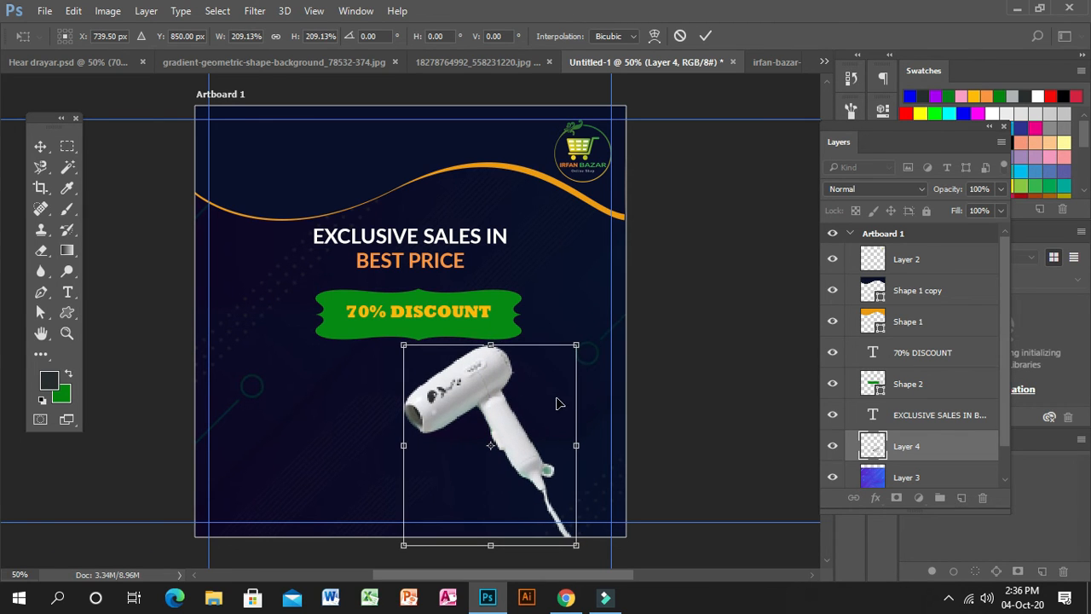
{"action": "key", "text": "Return"}
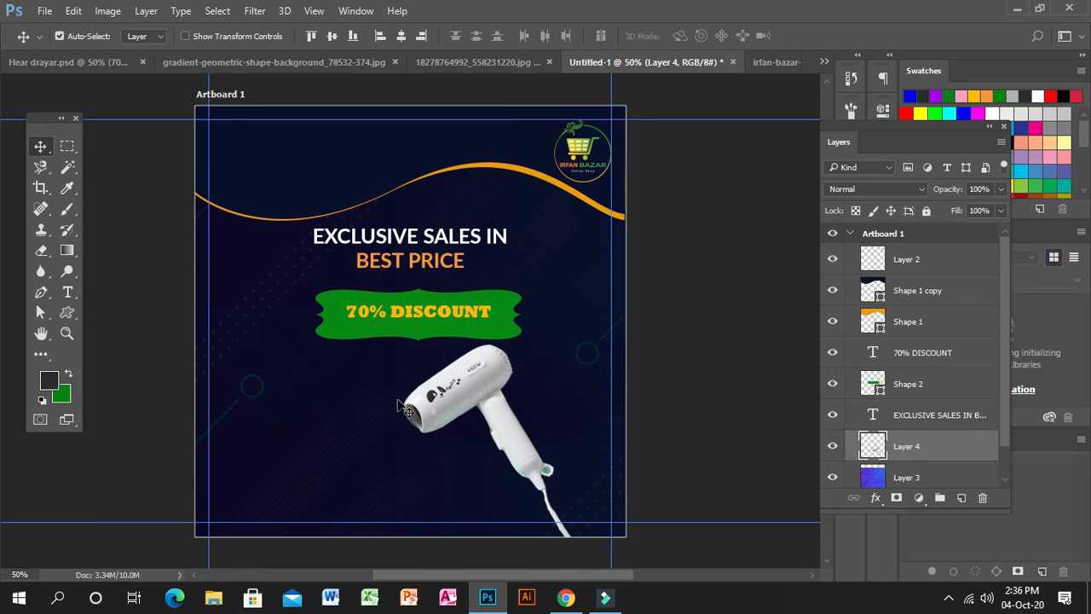
Step: Duplicate the hair dryer, flip the copy horizontally, and place it in the left half so the two nozzles face each other
{"action": "left_click_drag", "start_coordinate": [474, 395], "coordinate": [341, 399], "text": "alt"}
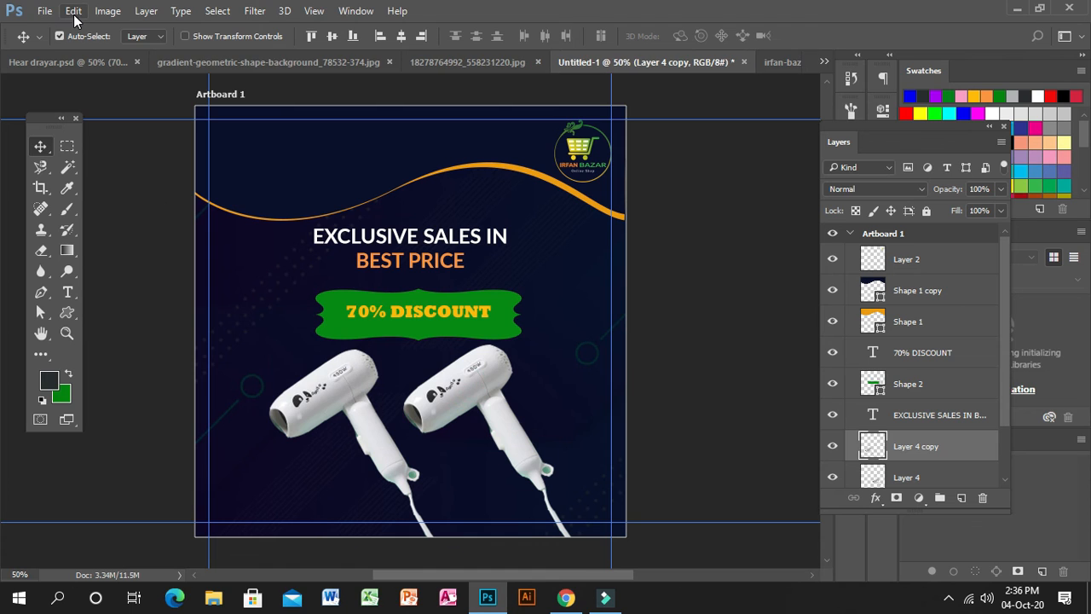
{"action": "left_click", "coordinate": [73, 11]}
{"action": "mouse_move", "coordinate": [188, 349]}
{"action": "left_click", "coordinate": [371, 521]}
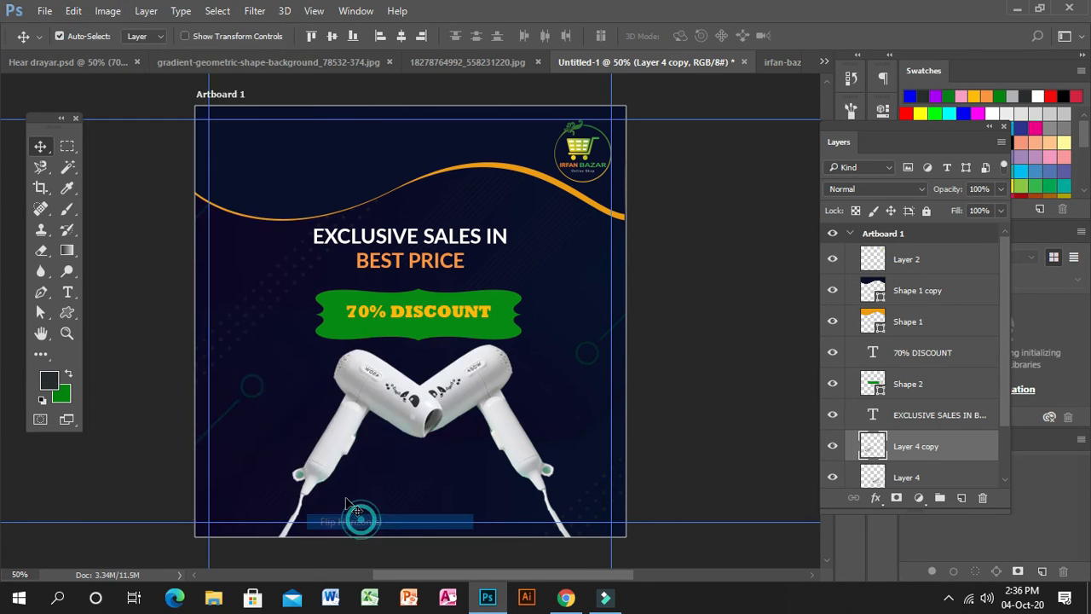
{"action": "left_click_drag", "start_coordinate": [389, 410], "coordinate": [335, 395]}
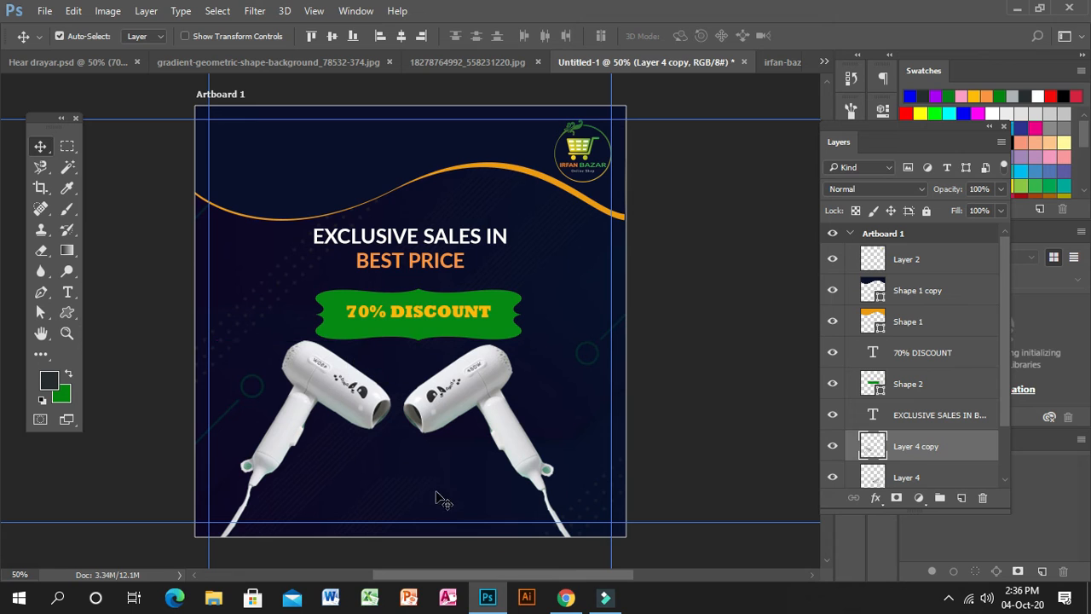
Step: Draw an ornamental rounded label custom shape, about 222 by 70 px, near the artboard's lower edge beside the left hair dryer's cord
{"action": "scroll", "coordinate": [470, 394], "scroll_direction": "up", "scroll_amount": 1}
{"action": "scroll", "coordinate": [471, 394], "scroll_direction": "down", "scroll_amount": 1}
{"action": "left_click", "coordinate": [64, 66]}
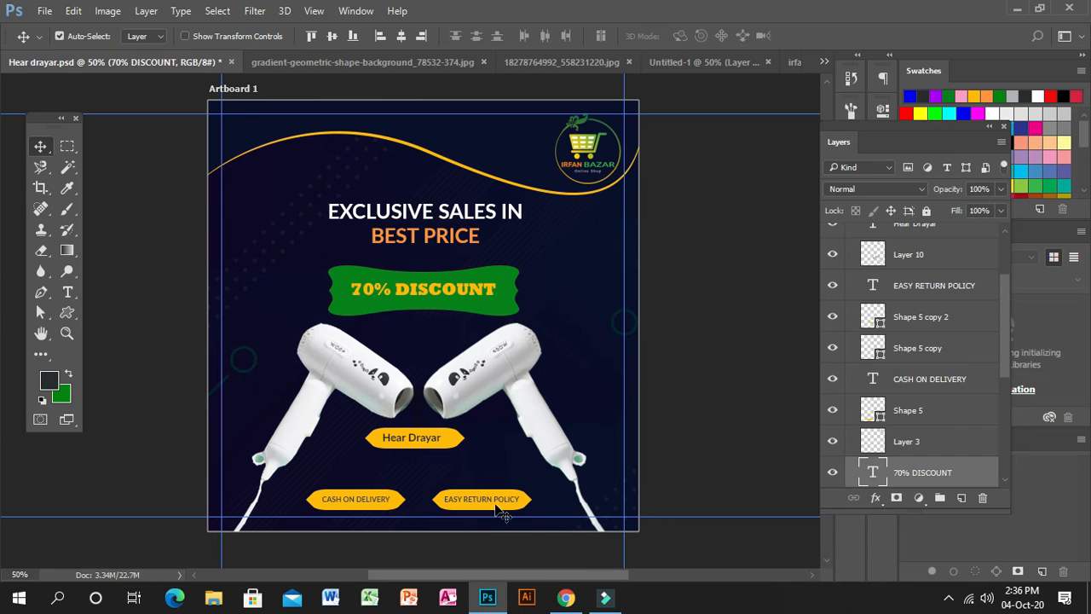
{"action": "left_click", "coordinate": [704, 61]}
{"action": "right_click", "coordinate": [74, 317]}
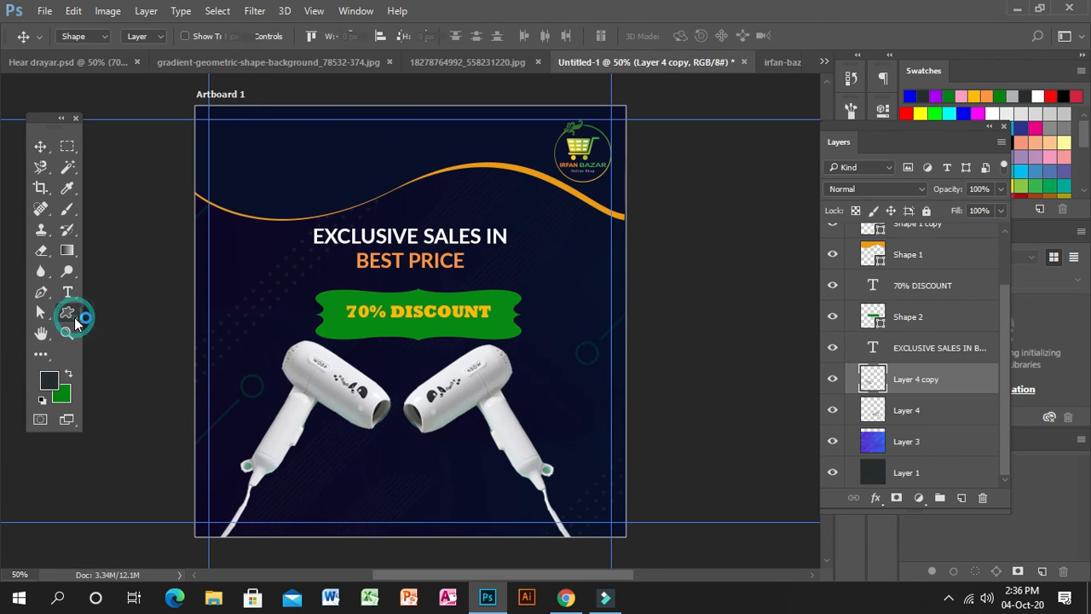
{"action": "left_click", "coordinate": [133, 385]}
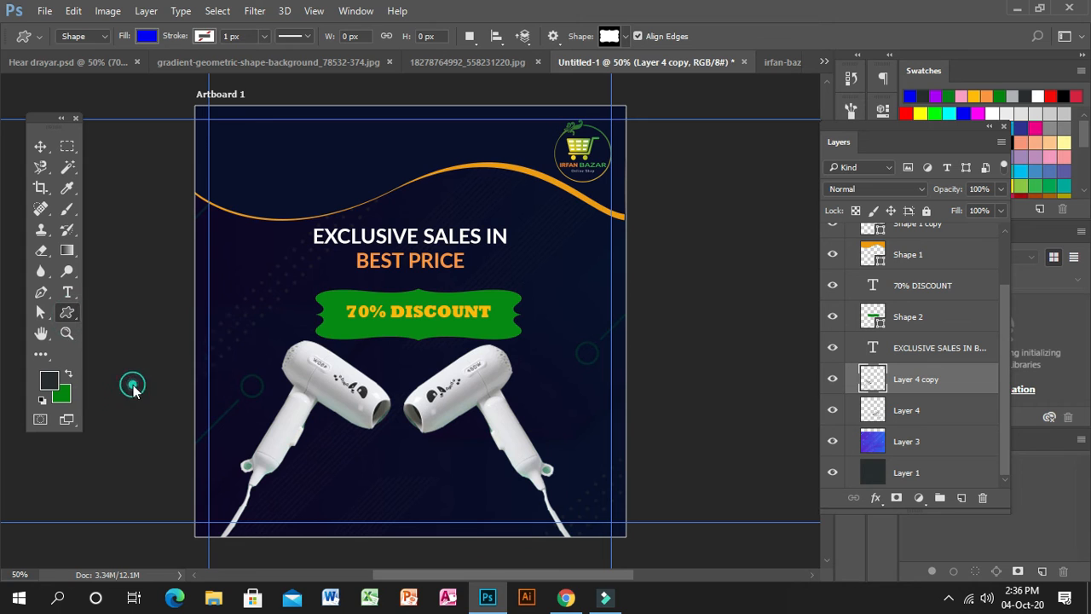
{"action": "left_click", "coordinate": [627, 37]}
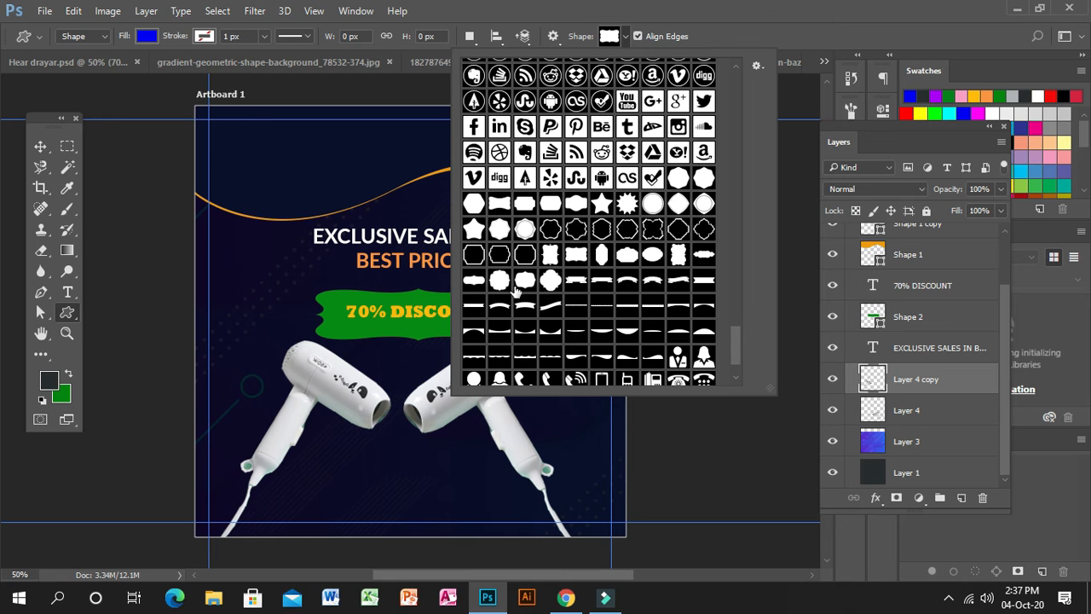
{"action": "left_click_drag", "start_coordinate": [733, 348], "coordinate": [754, 254]}
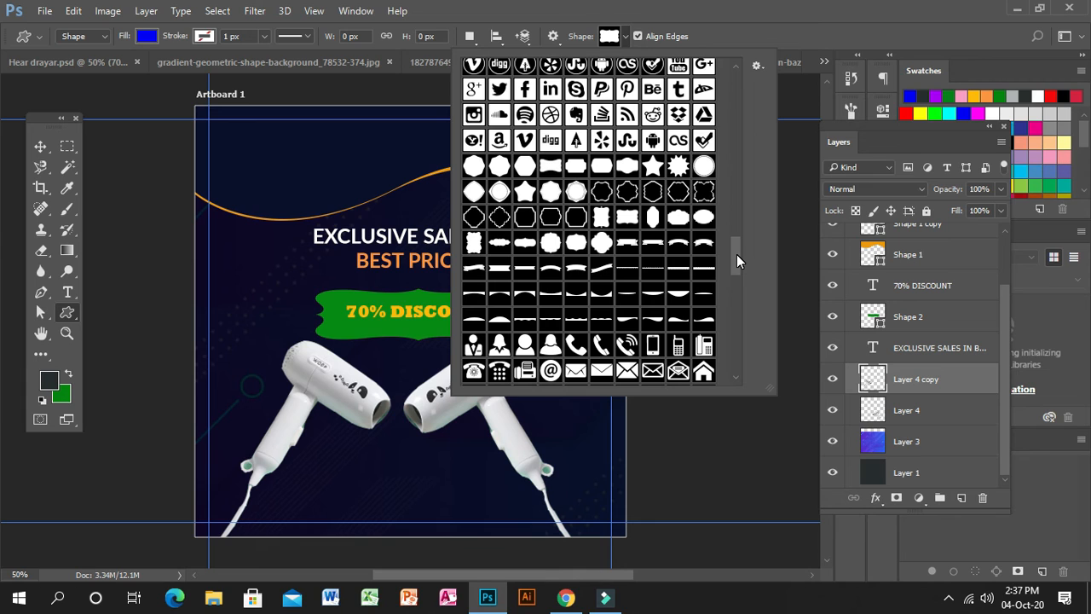
{"action": "left_click", "coordinate": [502, 244]}
{"action": "left_click_drag", "start_coordinate": [283, 495], "coordinate": [366, 518]}
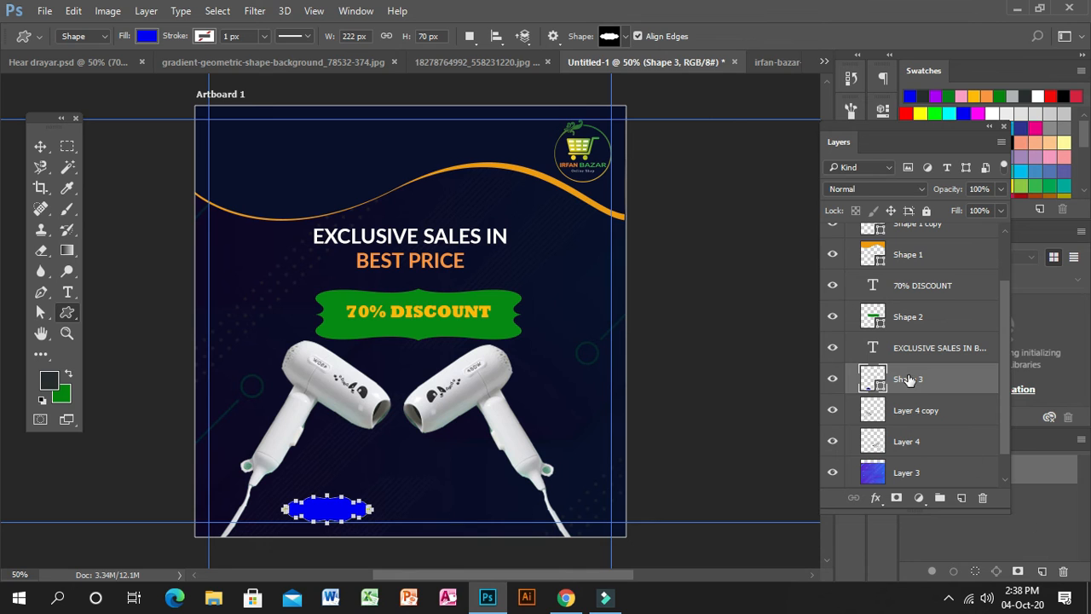
Step: Fill the small label shape with yellow #ffd800 and move it slightly left
{"action": "double_click", "coordinate": [871, 379]}
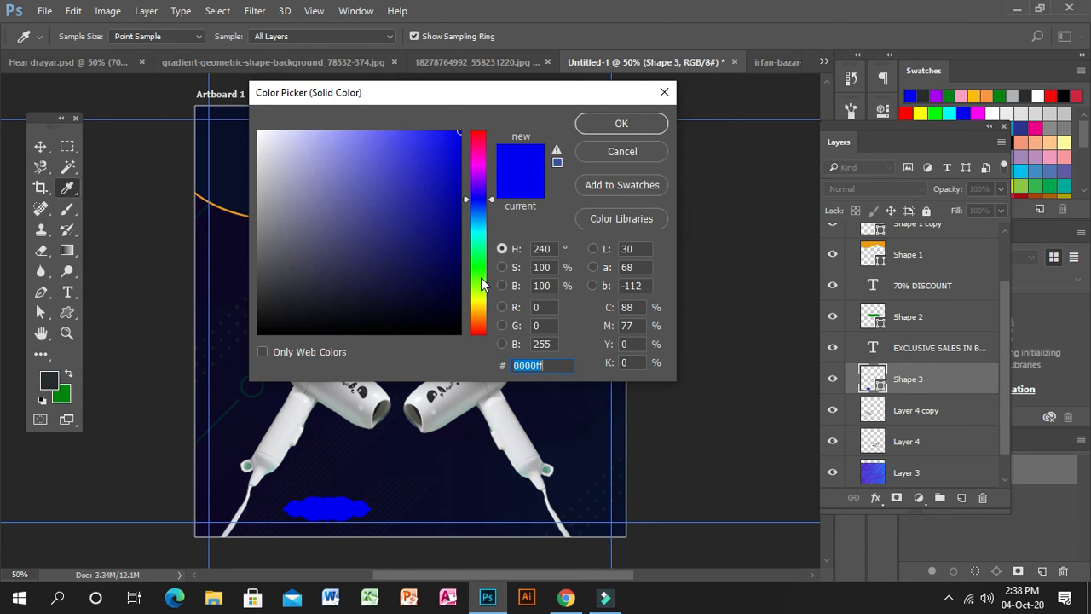
{"action": "left_click_drag", "start_coordinate": [481, 286], "coordinate": [480, 306]}
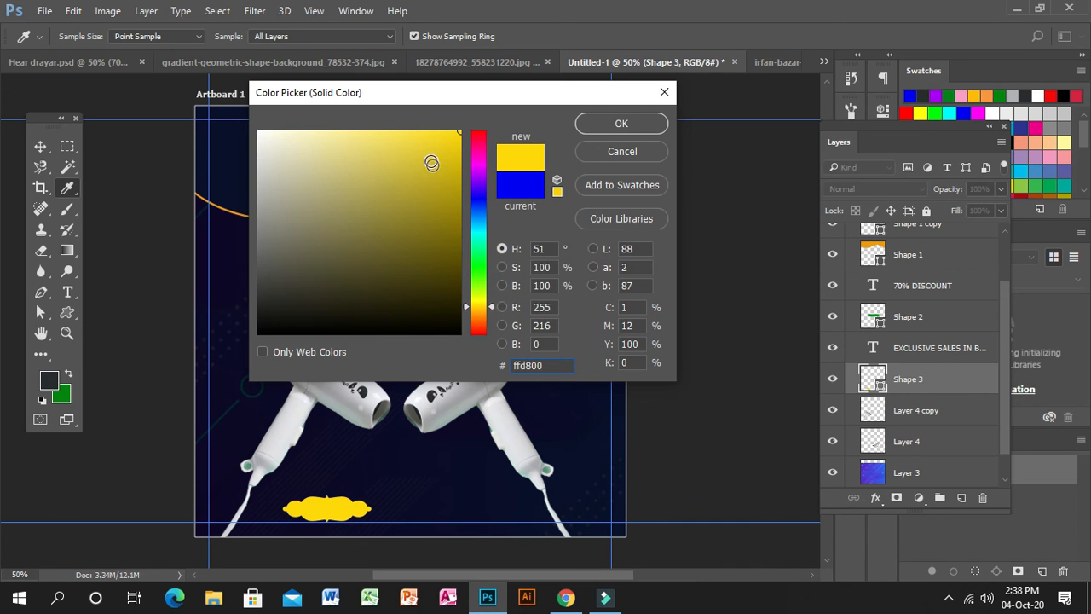
{"action": "left_click", "coordinate": [615, 124]}
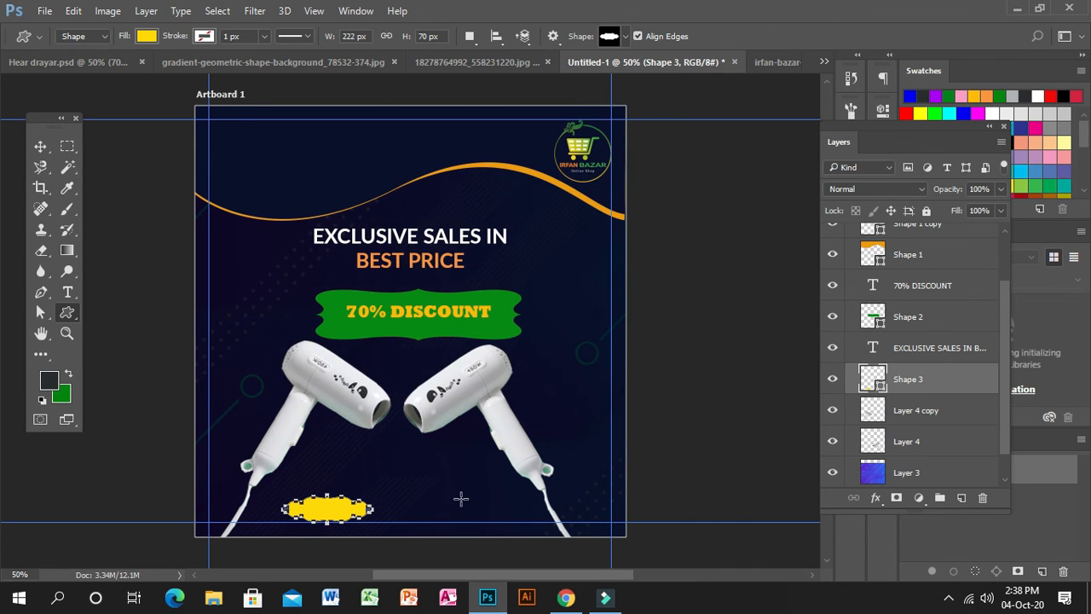
{"action": "left_click", "coordinate": [40, 146]}
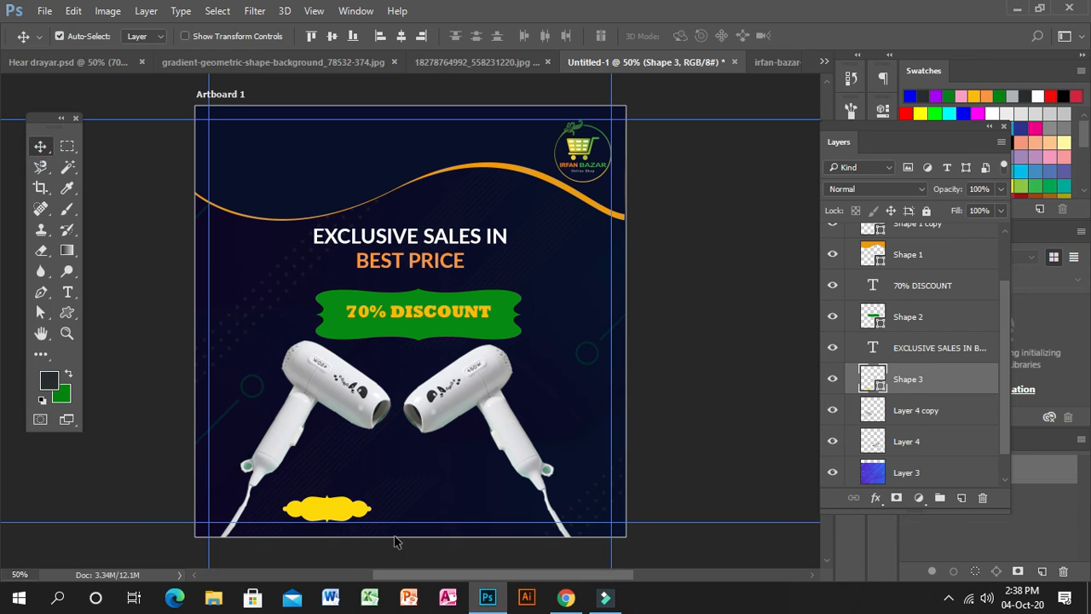
{"action": "left_click_drag", "start_coordinate": [345, 515], "coordinate": [330, 515]}
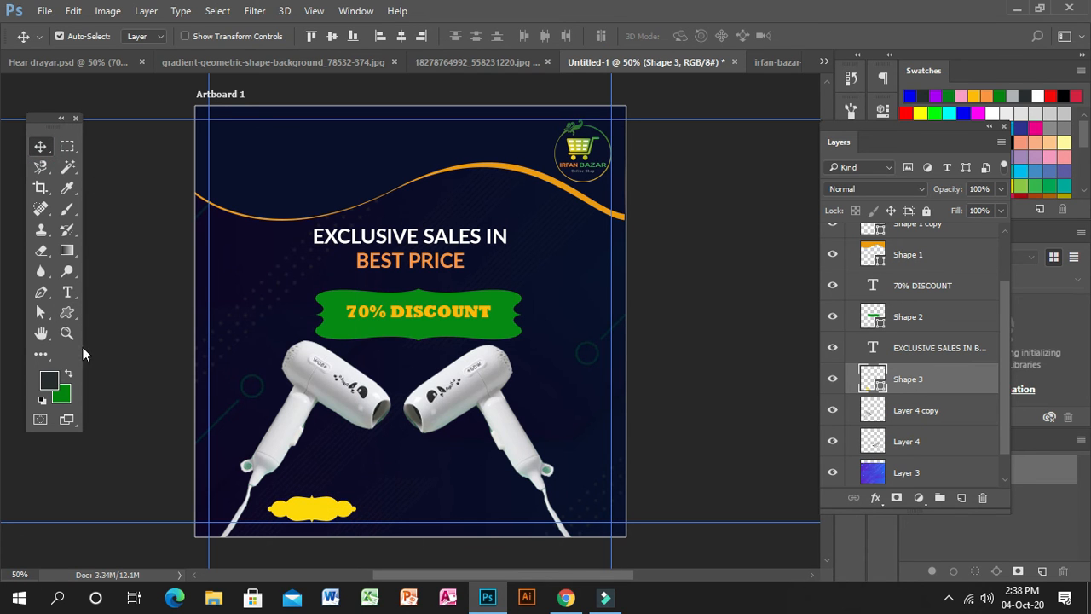
Step: Recolour the small label shape with the orange sampled from the wavy line, and delete the shape
{"action": "double_click", "coordinate": [872, 379]}
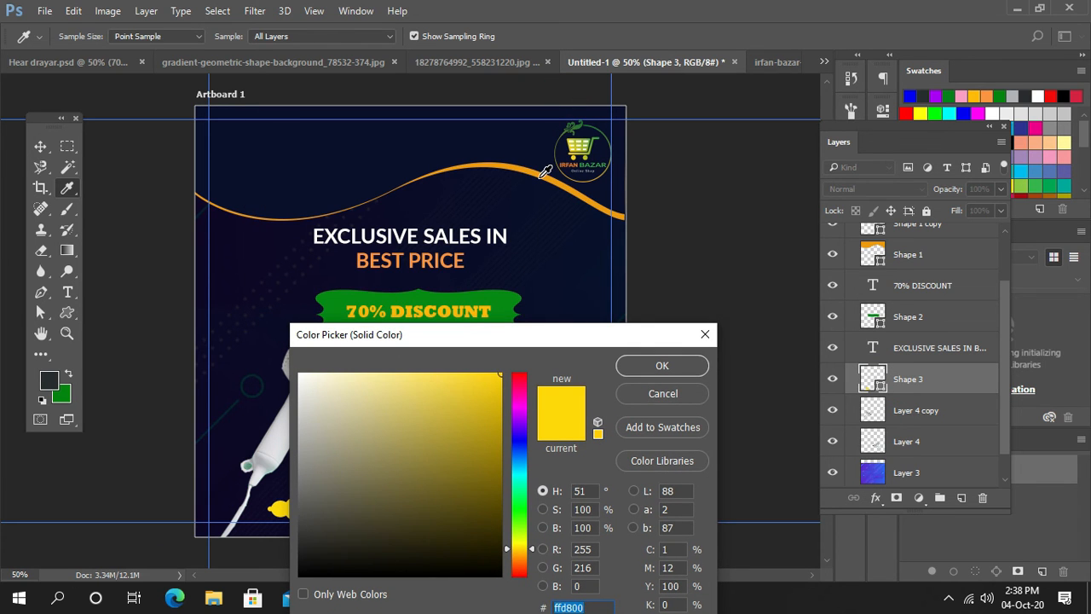
{"action": "left_click", "coordinate": [543, 175]}
{"action": "left_click", "coordinate": [646, 368]}
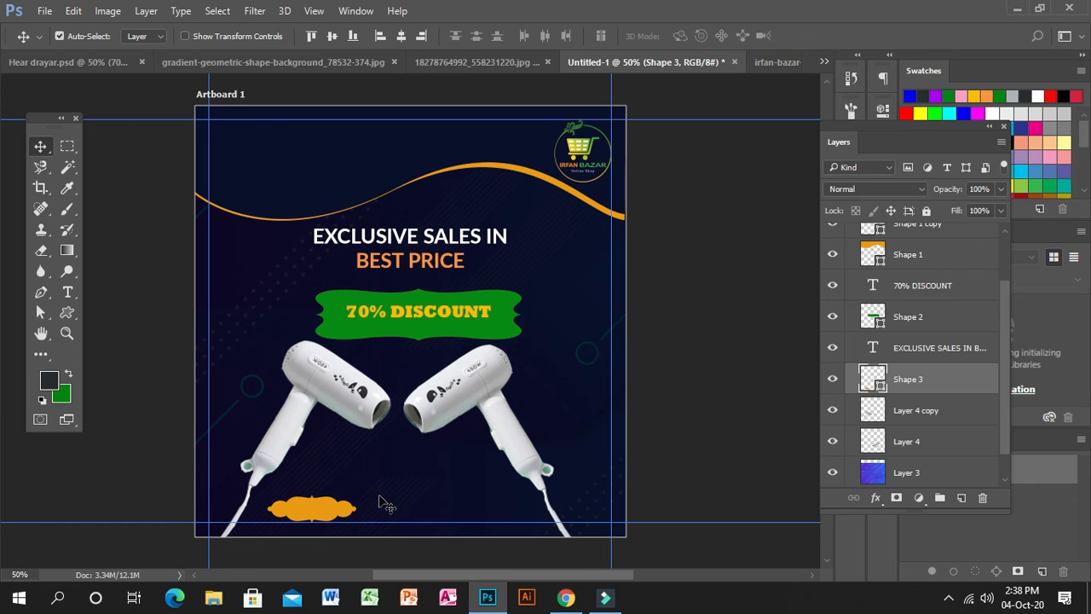
{"action": "left_click", "coordinate": [326, 509]}
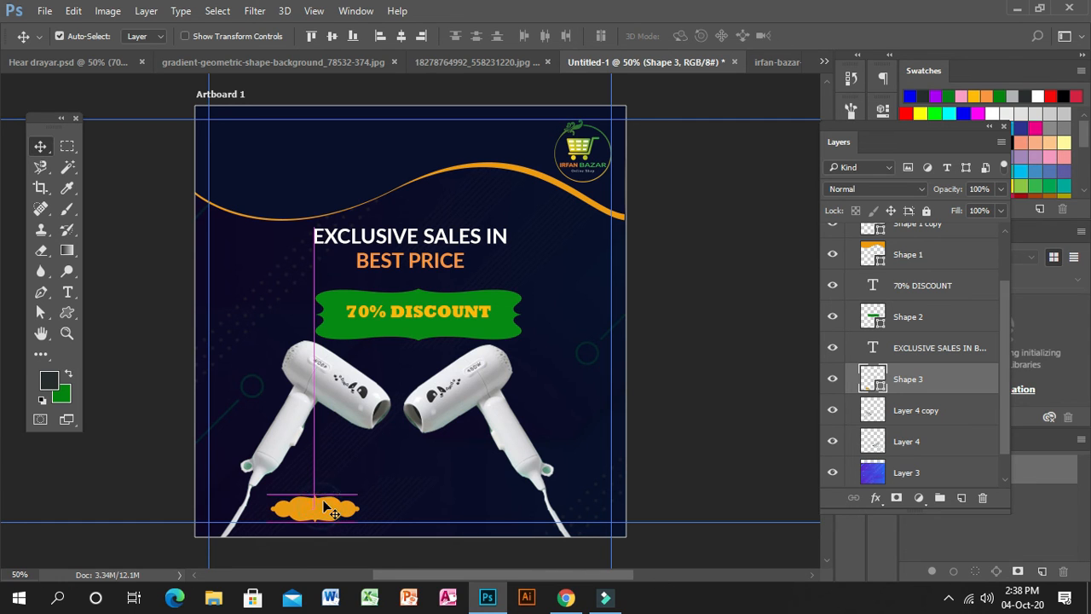
{"action": "key", "text": "Delete"}
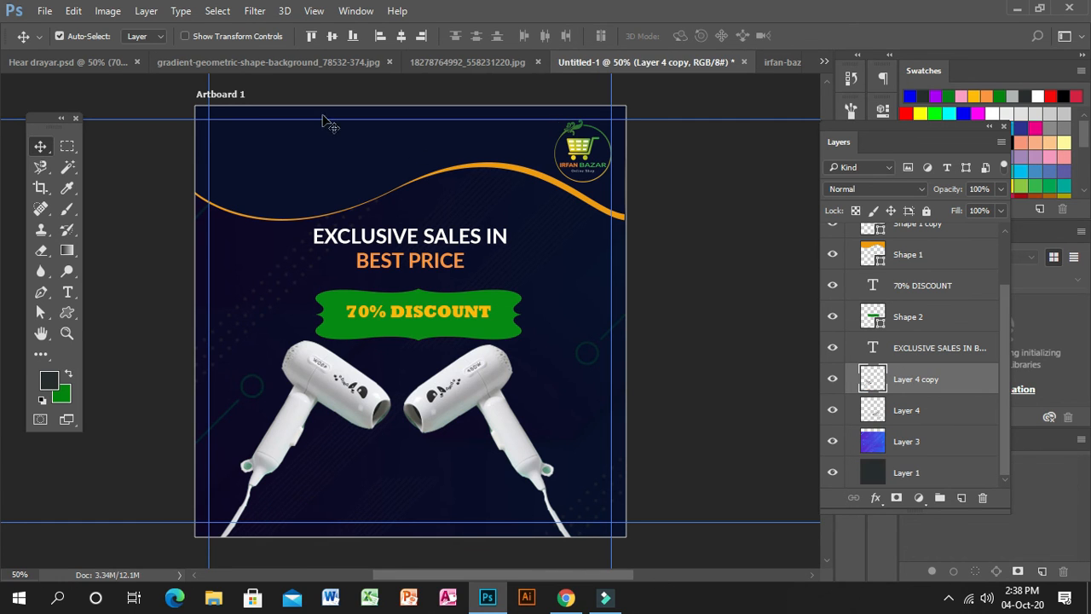
Step: Copy the yellow label shape behind CASH ON DELIVERY from Hear drayar.psd into Untitled-1, placing it near the lower edge beside the left dryer's cord
{"action": "left_click", "coordinate": [86, 61]}
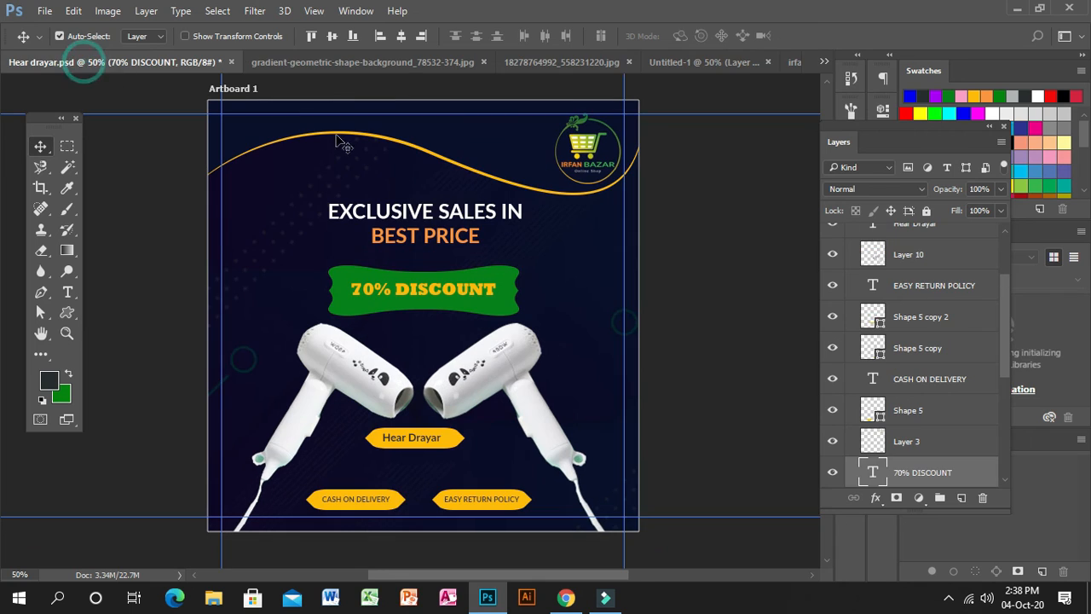
{"action": "left_click", "coordinate": [394, 508]}
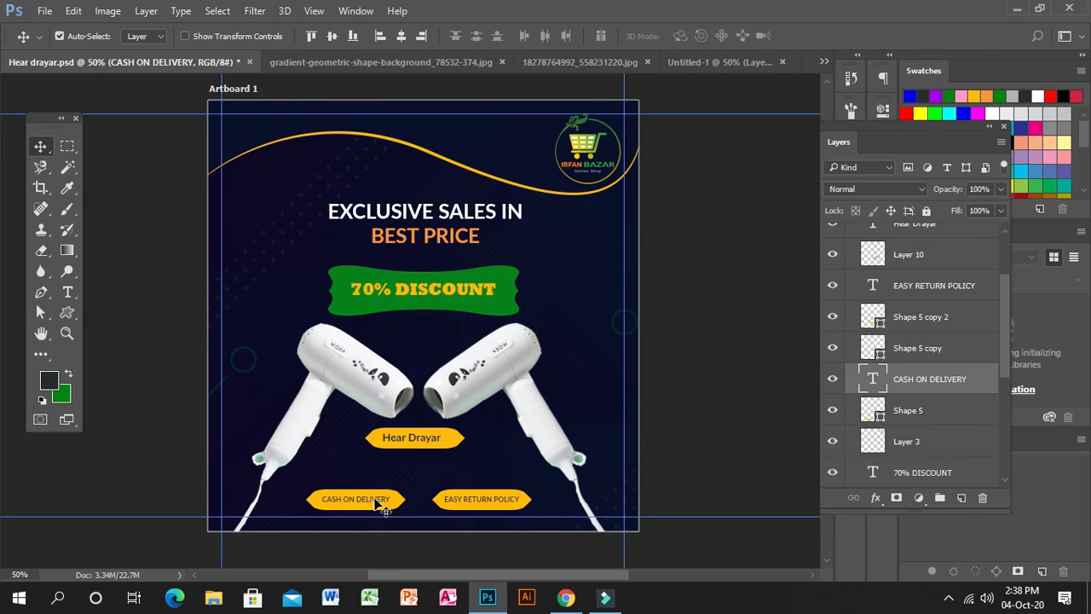
{"action": "left_click", "coordinate": [365, 500]}
{"action": "left_click", "coordinate": [388, 500]}
{"action": "left_click_drag", "start_coordinate": [396, 505], "coordinate": [445, 478]}
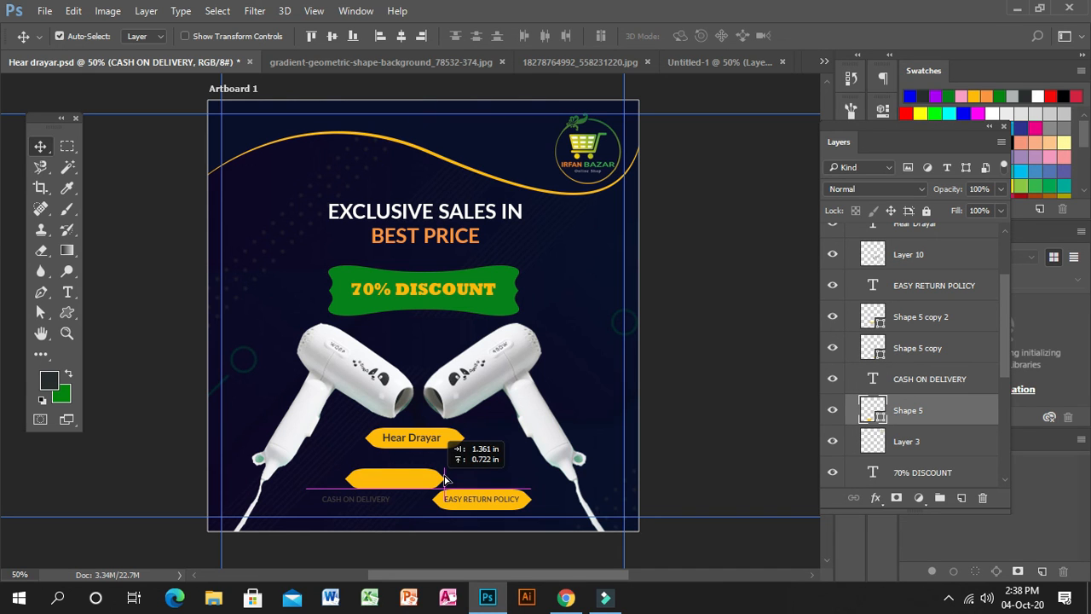
{"action": "left_click_drag", "start_coordinate": [668, 275], "coordinate": [690, 134]}
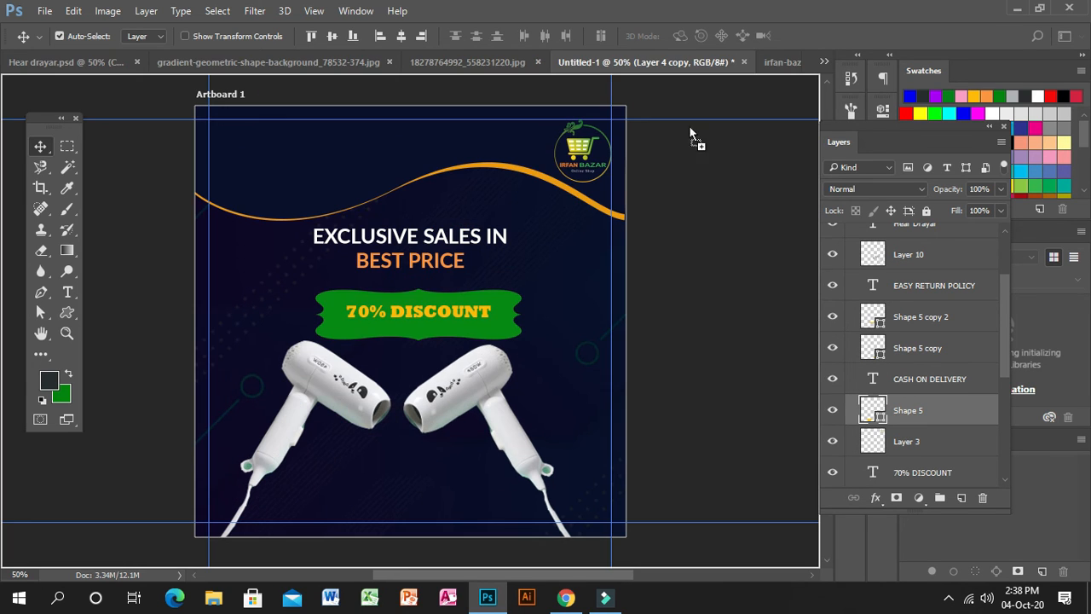
{"action": "left_click_drag", "start_coordinate": [372, 498], "coordinate": [330, 518]}
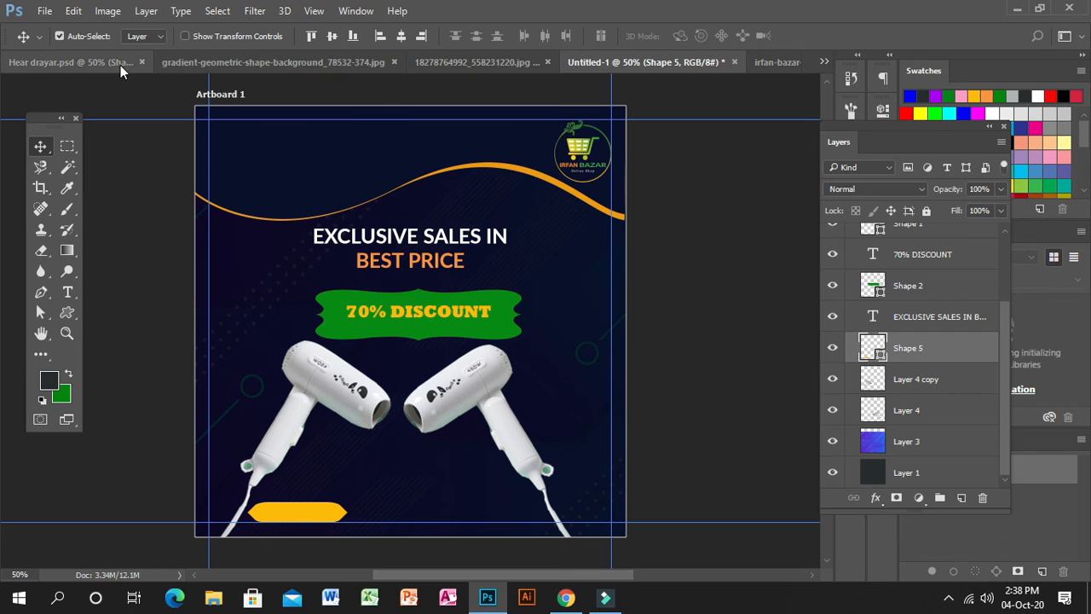
Step: Copy the CASH ON DELIVERY text from Hear drayar.psd into Untitled-1 and centre it on the yellow label by the left cord
{"action": "left_click", "coordinate": [85, 61]}
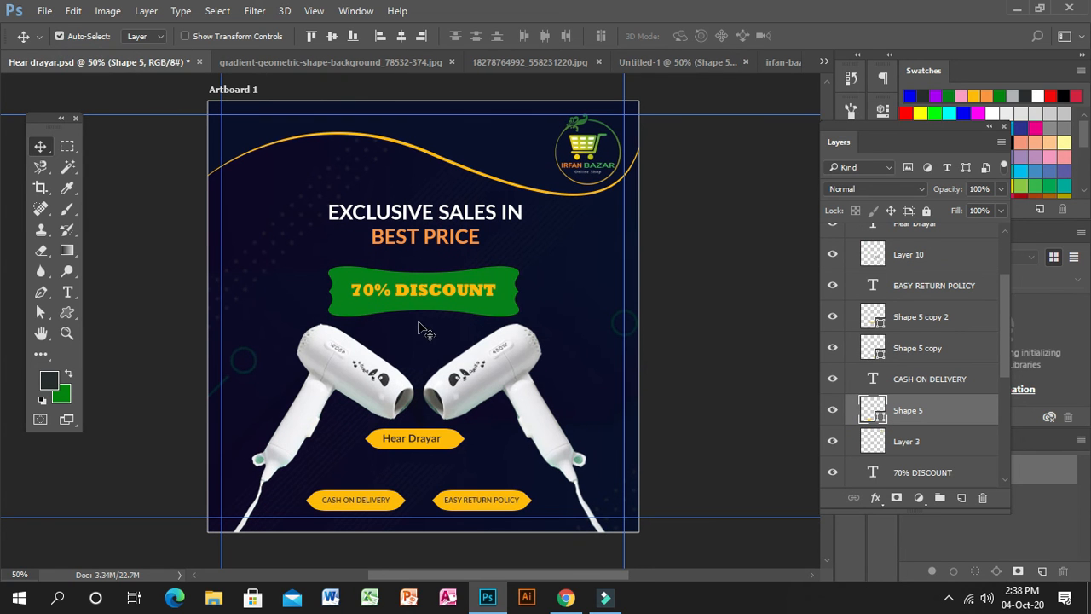
{"action": "left_click", "coordinate": [368, 508]}
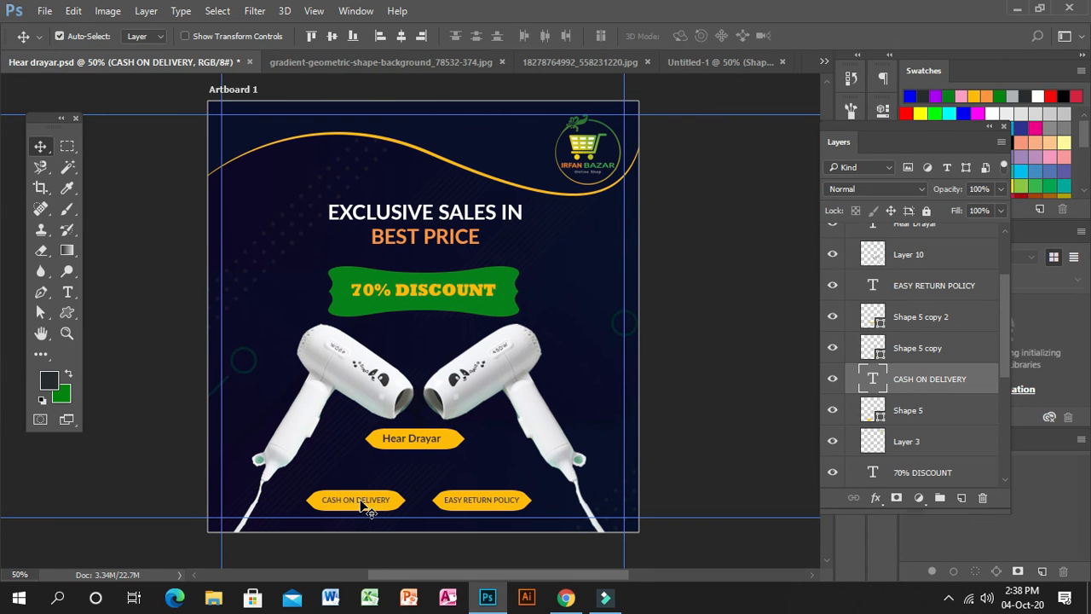
{"action": "left_click_drag", "start_coordinate": [368, 508], "coordinate": [635, 185]}
{"action": "left_click_drag", "start_coordinate": [273, 546], "coordinate": [298, 513]}
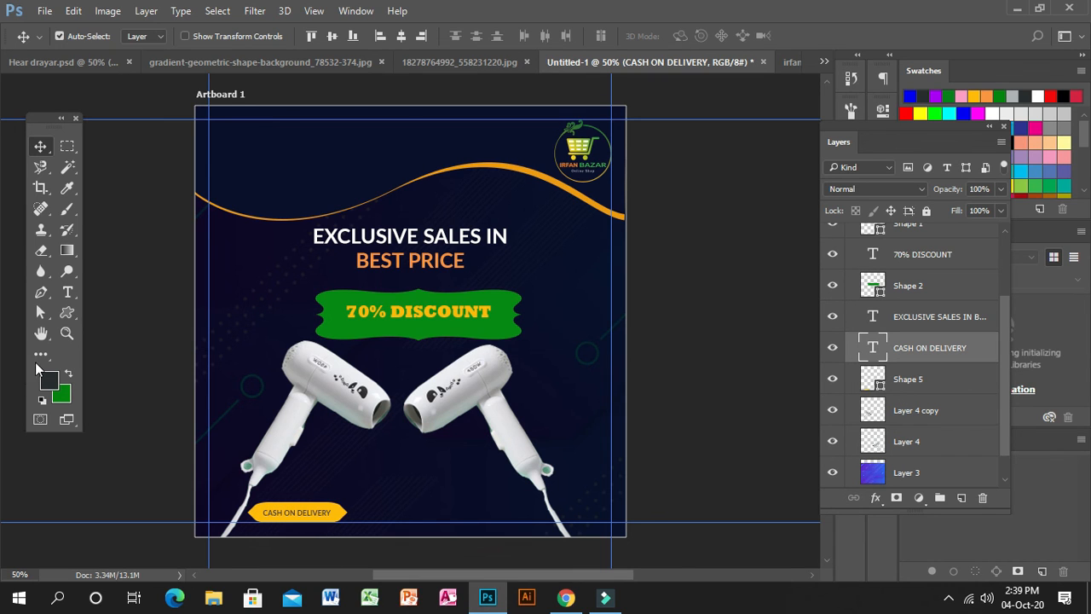
{"action": "left_click", "coordinate": [67, 291]}
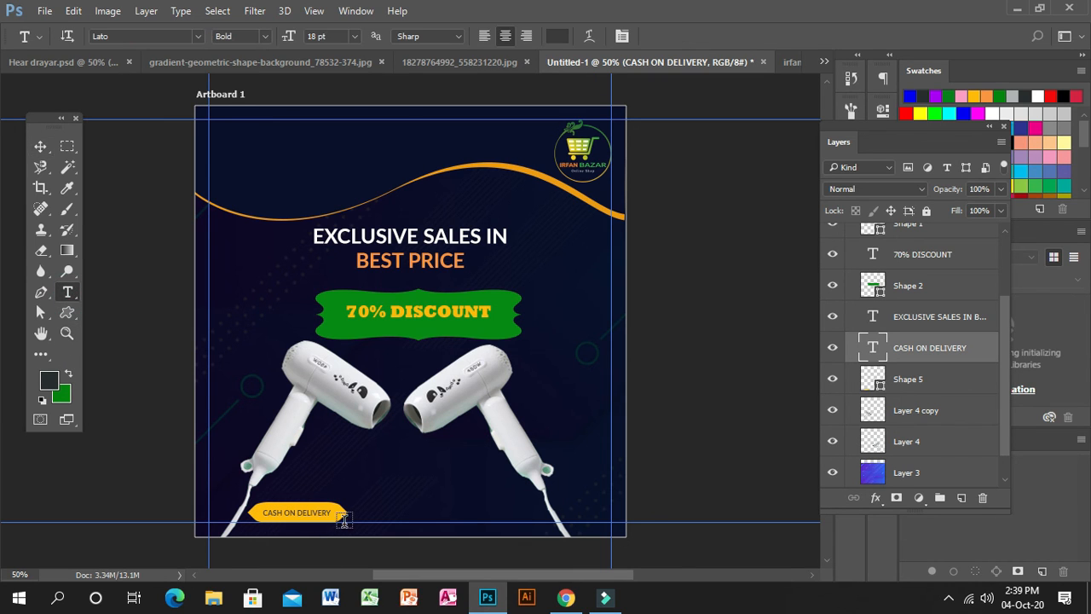
{"action": "left_click", "coordinate": [40, 146]}
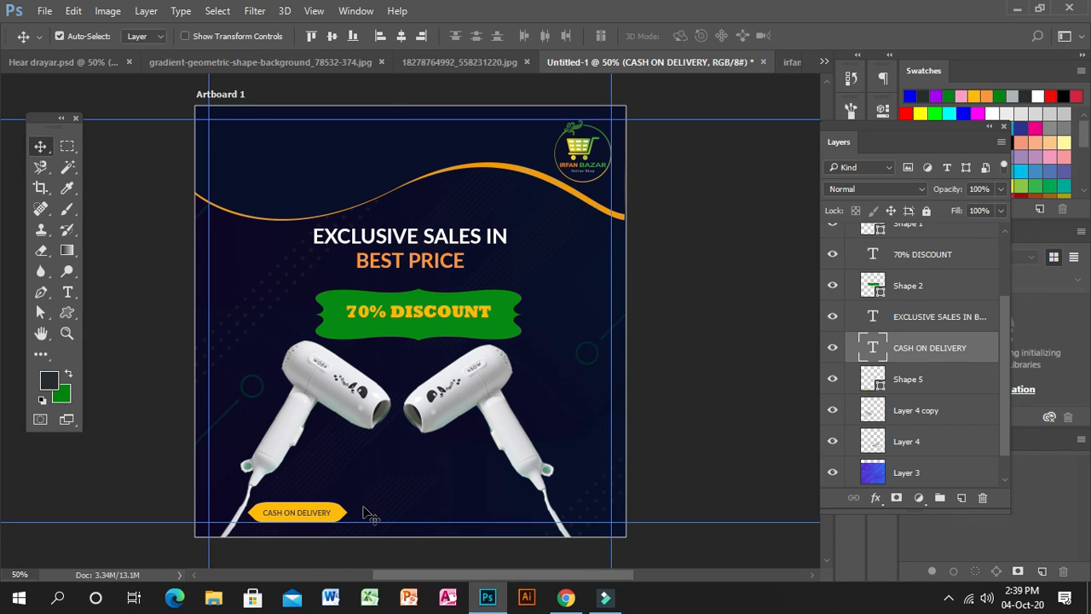
Step: Copy the yellow label shape behind EASY RETURN POLICY from Hear drayar.psd into Untitled-1, placing it beside the right dryer's cord, level with the first label
{"action": "left_click", "coordinate": [177, 63]}
{"action": "left_click", "coordinate": [80, 61]}
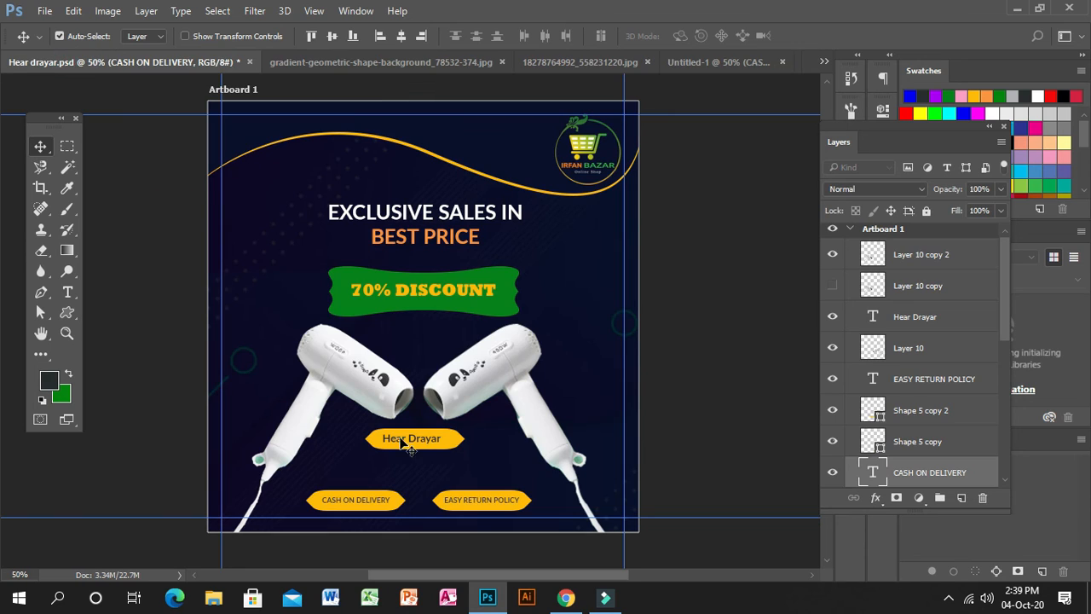
{"action": "left_click", "coordinate": [452, 507]}
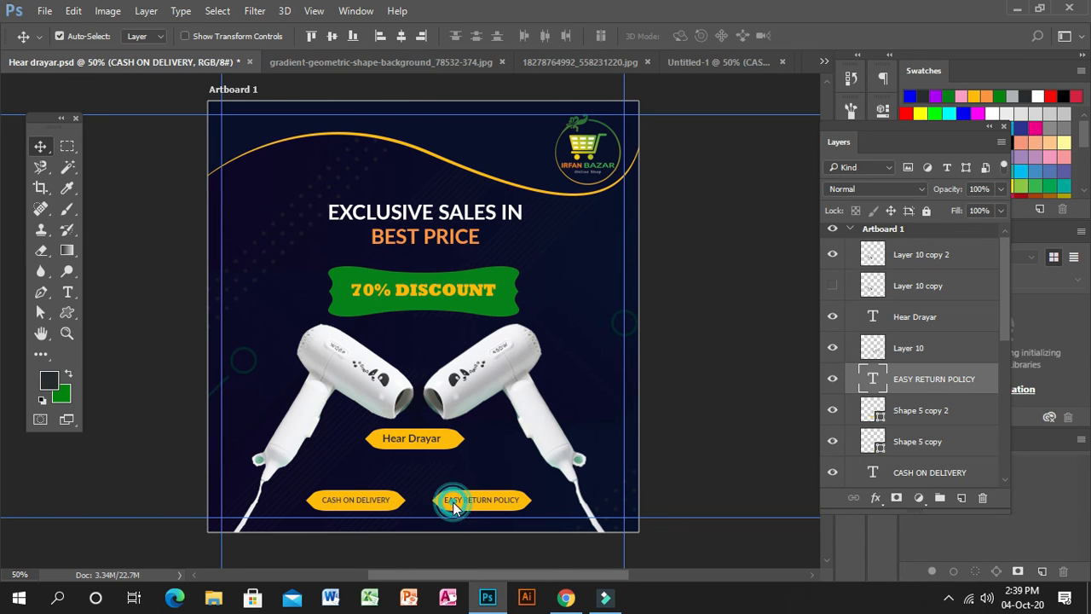
{"action": "left_click", "coordinate": [471, 505]}
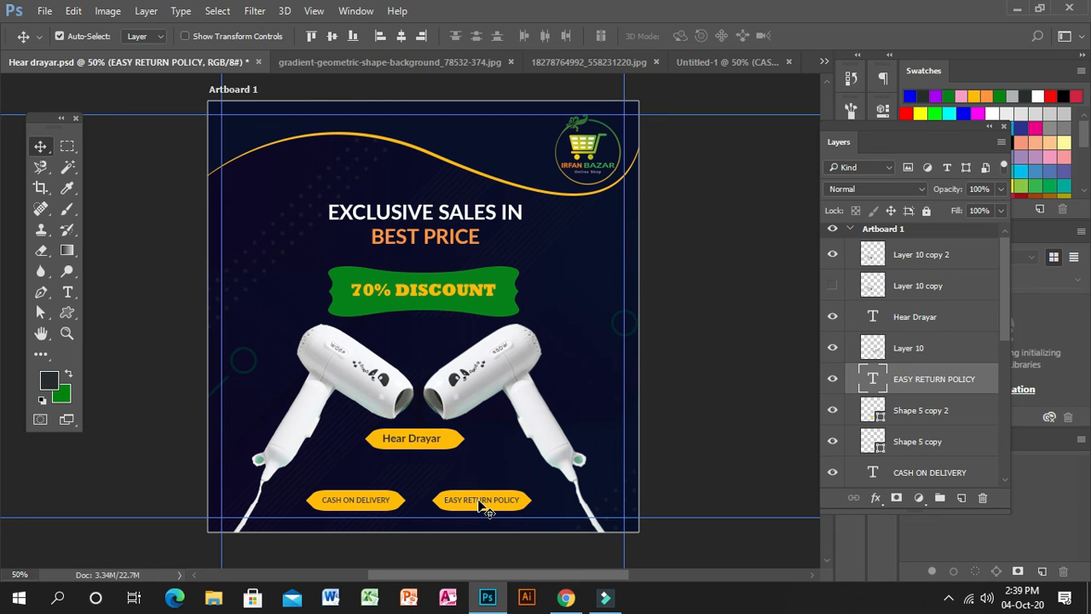
{"action": "left_click_drag", "start_coordinate": [507, 513], "coordinate": [542, 361]}
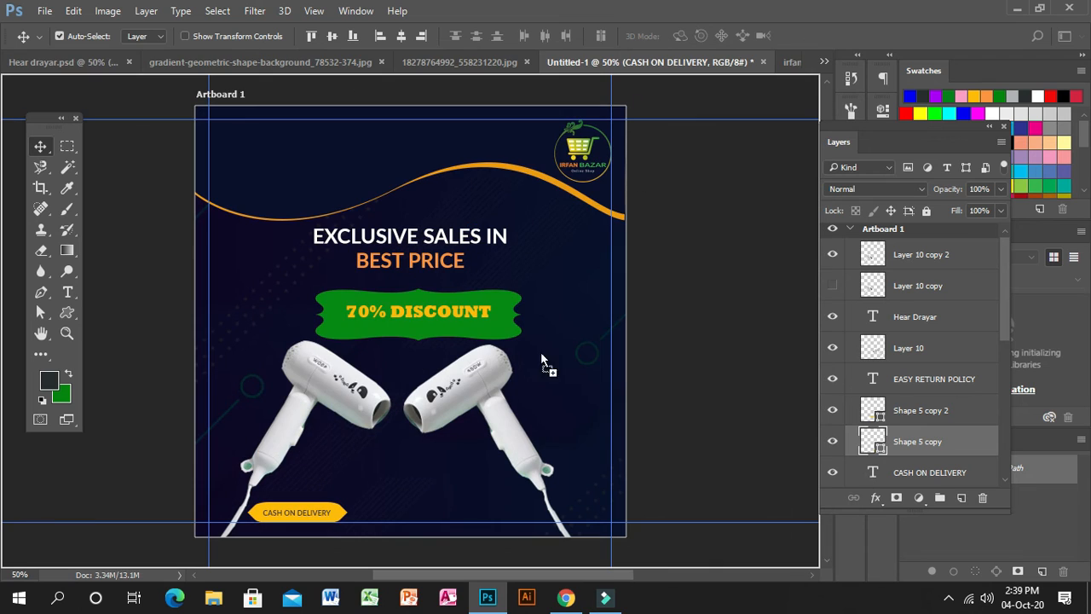
{"action": "left_click_drag", "start_coordinate": [430, 512], "coordinate": [510, 516]}
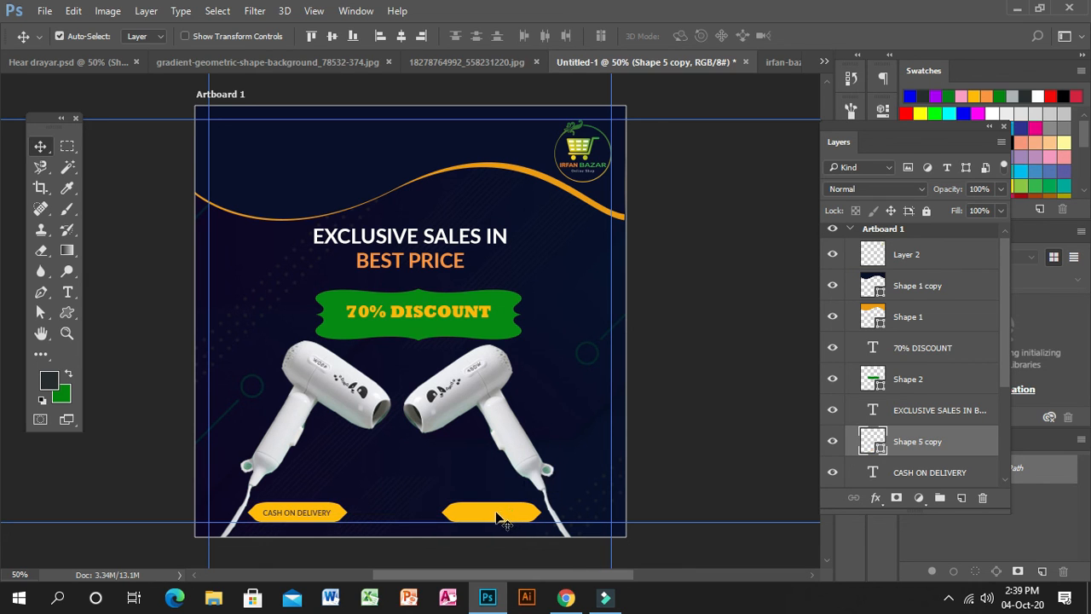
Step: Copy the EASY RETURN POLICY text from Hear drayar.psd into Untitled-1 and centre it on the yellow label by the right cord
{"action": "left_click", "coordinate": [87, 61]}
{"action": "left_click", "coordinate": [463, 501]}
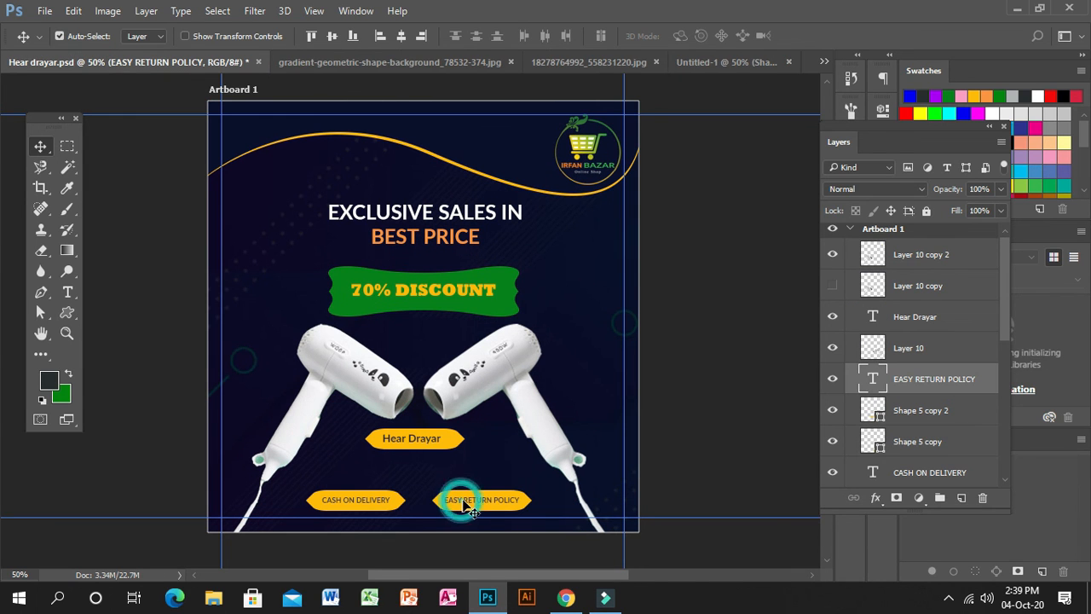
{"action": "left_click_drag", "start_coordinate": [468, 502], "coordinate": [478, 486]}
{"action": "left_click_drag", "start_coordinate": [712, 30], "coordinate": [682, 154]}
{"action": "left_click_drag", "start_coordinate": [492, 487], "coordinate": [492, 516]}
{"action": "key", "text": "Left"}
{"action": "key", "text": "Left"}
{"action": "key", "text": "Left"}
{"action": "key", "text": "Left"}
{"action": "key", "text": "Left"}
{"action": "key", "text": "Left"}
{"action": "key", "text": "Left"}
{"action": "key", "text": "Left"}
{"action": "key", "text": "Left"}
{"action": "key", "text": "Left"}
{"action": "key", "text": "Left"}
{"action": "key", "text": "Left"}
{"action": "key", "text": "Left"}
{"action": "key", "text": "Left"}
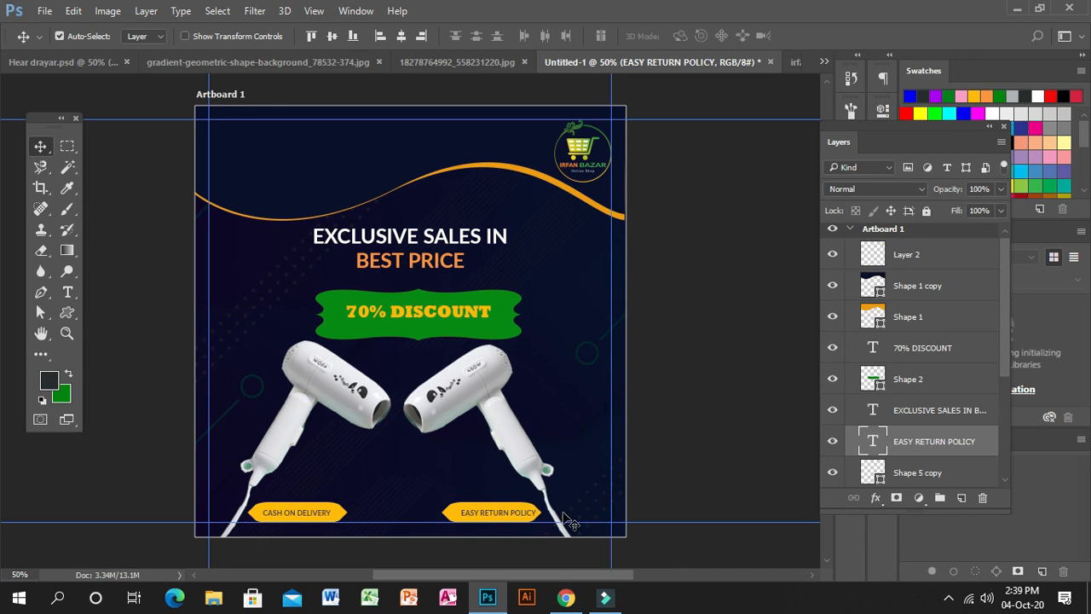
{"action": "key", "text": "Down"}
{"action": "key", "text": "Up"}
{"action": "key", "text": "Left"}
{"action": "key", "text": "Left"}
{"action": "key", "text": "Left"}
{"action": "key", "text": "Left"}
Step: Copy the yellow Hear Drayar label shape and its text from Hear drayar.psd into Untitled-1, placing both between the dryers below the nozzles
{"action": "left_click", "coordinate": [51, 62]}
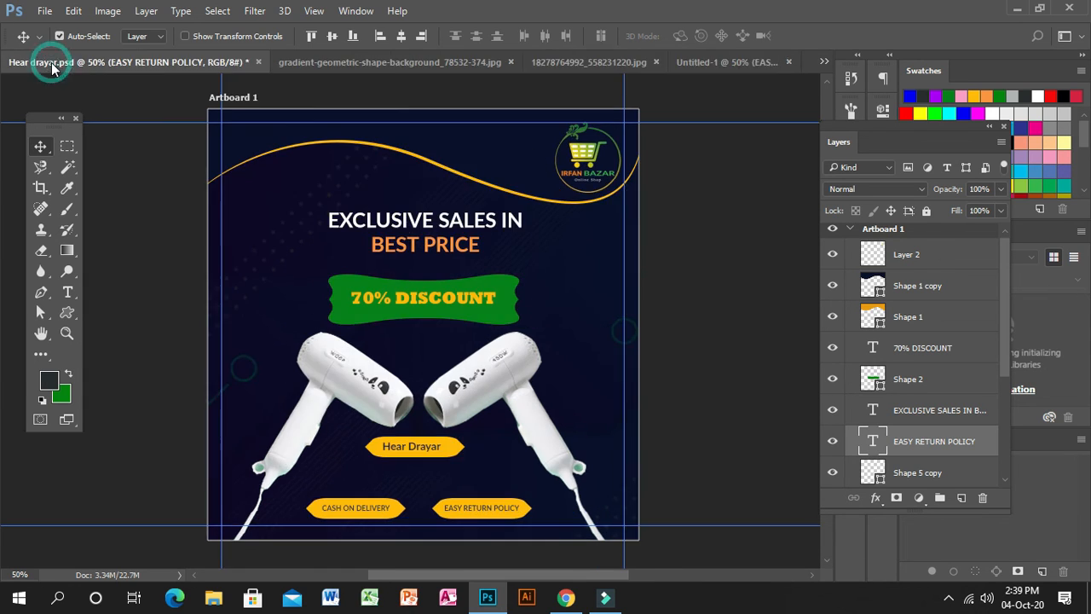
{"action": "left_click", "coordinate": [440, 457]}
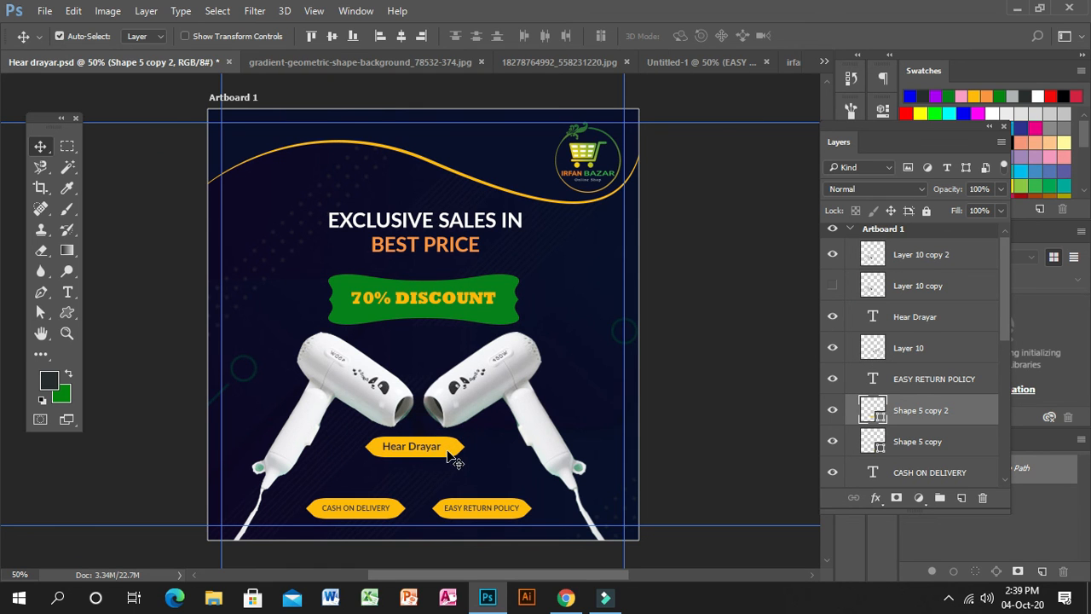
{"action": "mouse_move", "coordinate": [454, 460]}
{"action": "left_mouse_down"}
{"action": "mouse_move", "coordinate": [715, 118]}
{"action": "mouse_move", "coordinate": [709, 65]}
{"action": "mouse_move", "coordinate": [626, 486]}
{"action": "mouse_move", "coordinate": [537, 516]}
{"action": "mouse_move", "coordinate": [482, 476]}
{"action": "mouse_move", "coordinate": [435, 465]}
{"action": "left_mouse_up"}
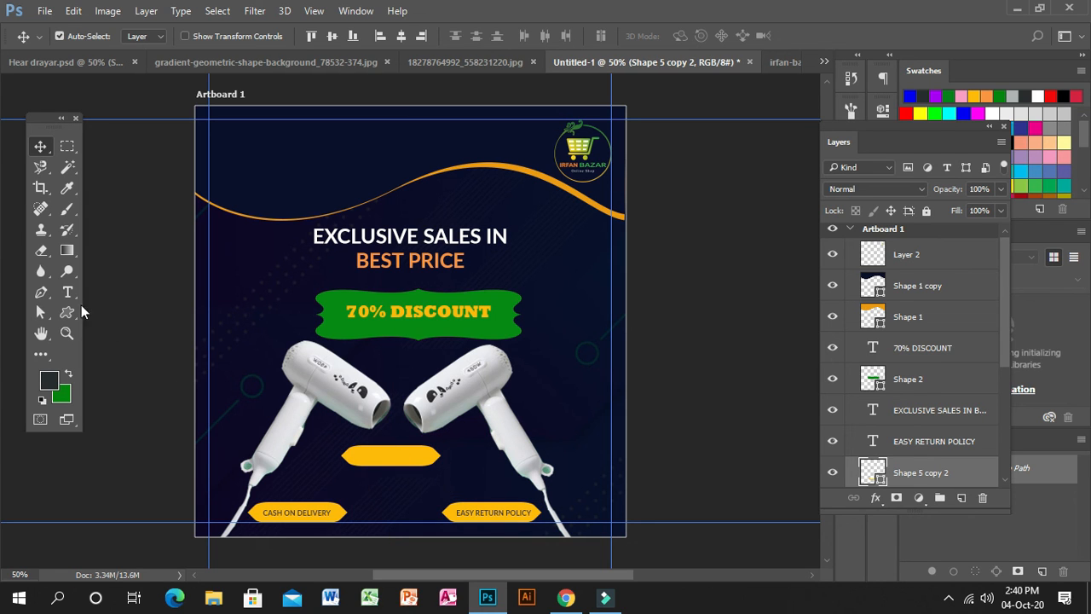
{"action": "left_click", "coordinate": [95, 62]}
{"action": "left_click_drag", "start_coordinate": [423, 452], "coordinate": [722, 145]}
{"action": "left_click_drag", "start_coordinate": [530, 89], "coordinate": [395, 457]}
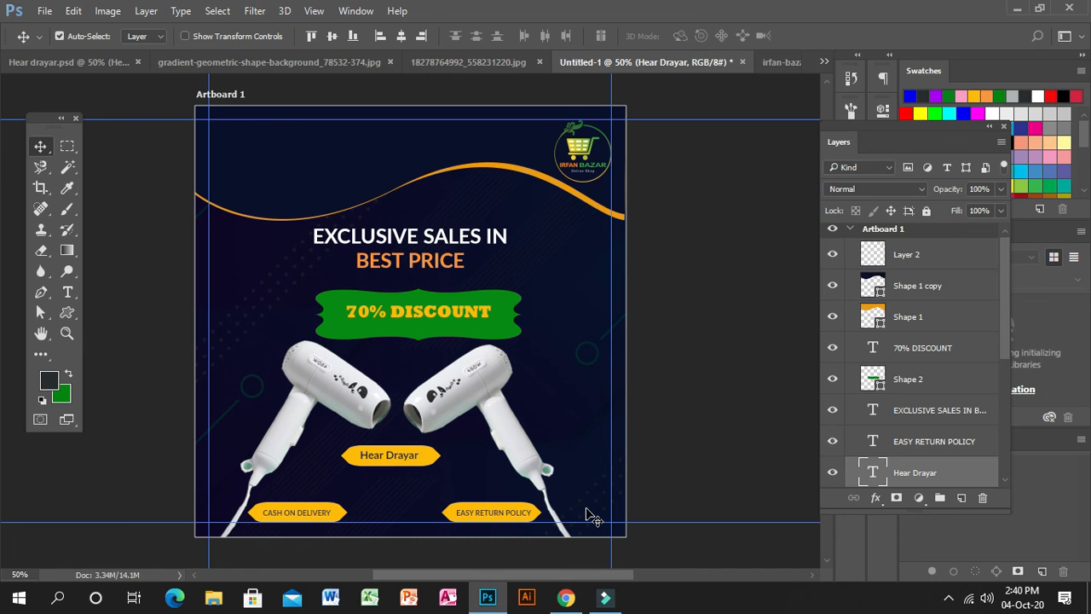
{"action": "left_click", "coordinate": [51, 62]}
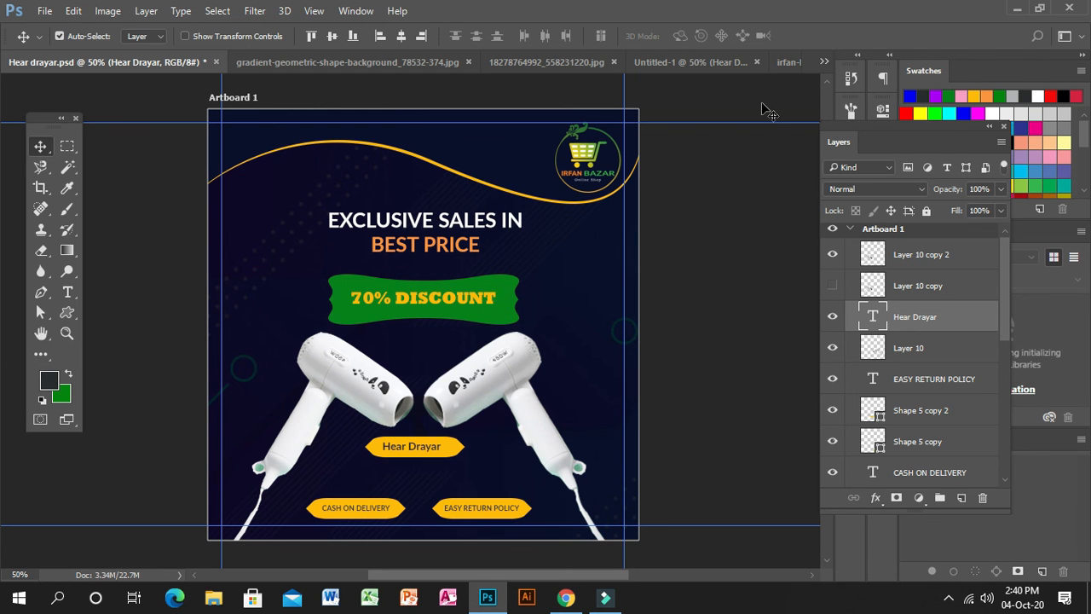
{"action": "left_click", "coordinate": [788, 62]}
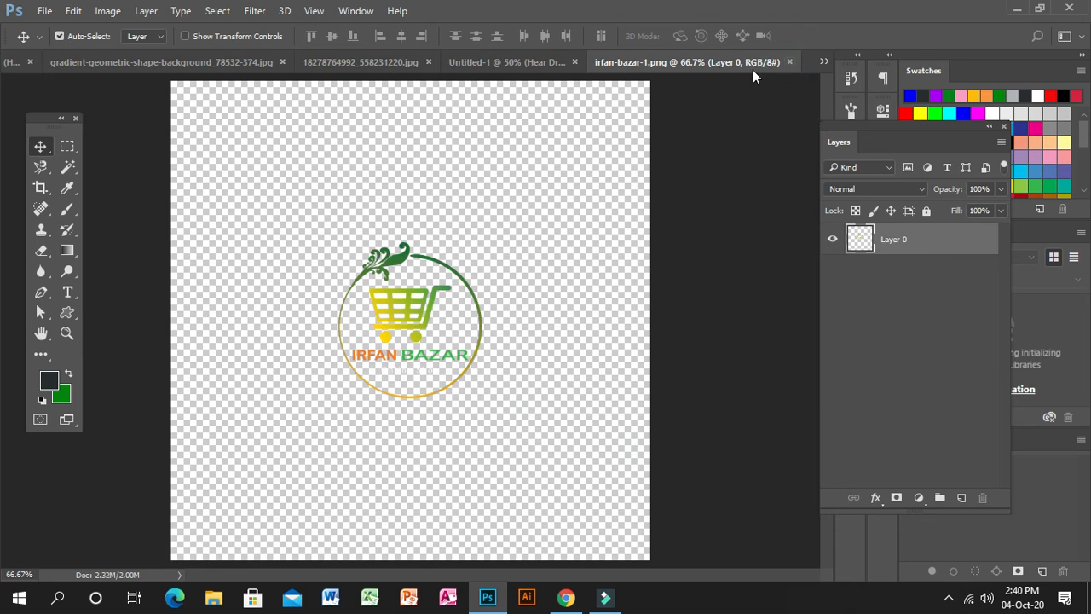
{"action": "left_click", "coordinate": [528, 66]}
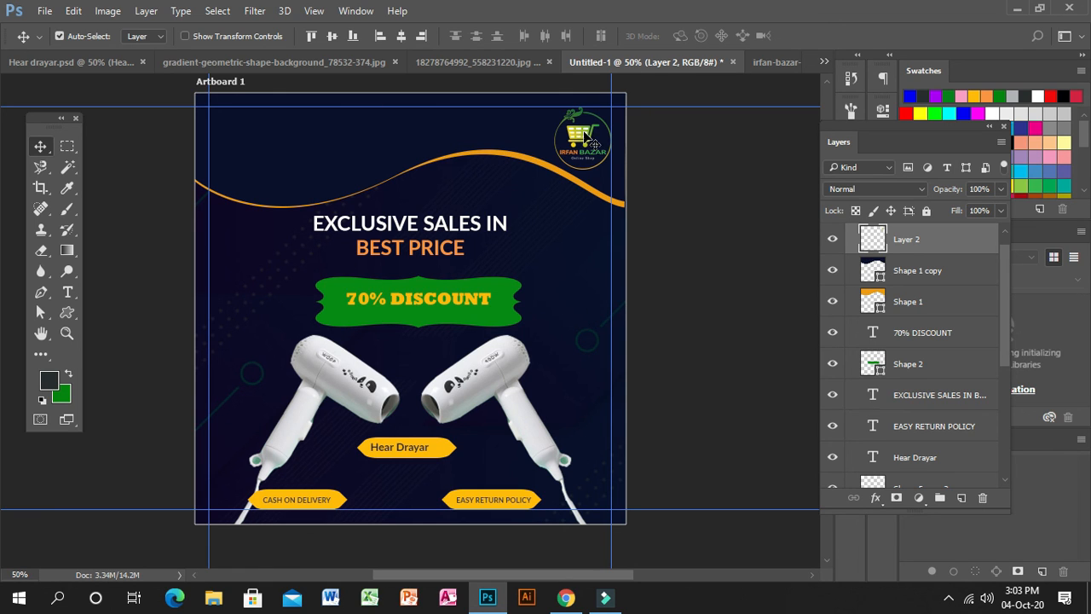
Step: Move the logo to the artboard's upper-left corner, and nudge it together with the two lower yellow label shapes to the right
{"action": "left_click_drag", "start_coordinate": [594, 140], "coordinate": [250, 135]}
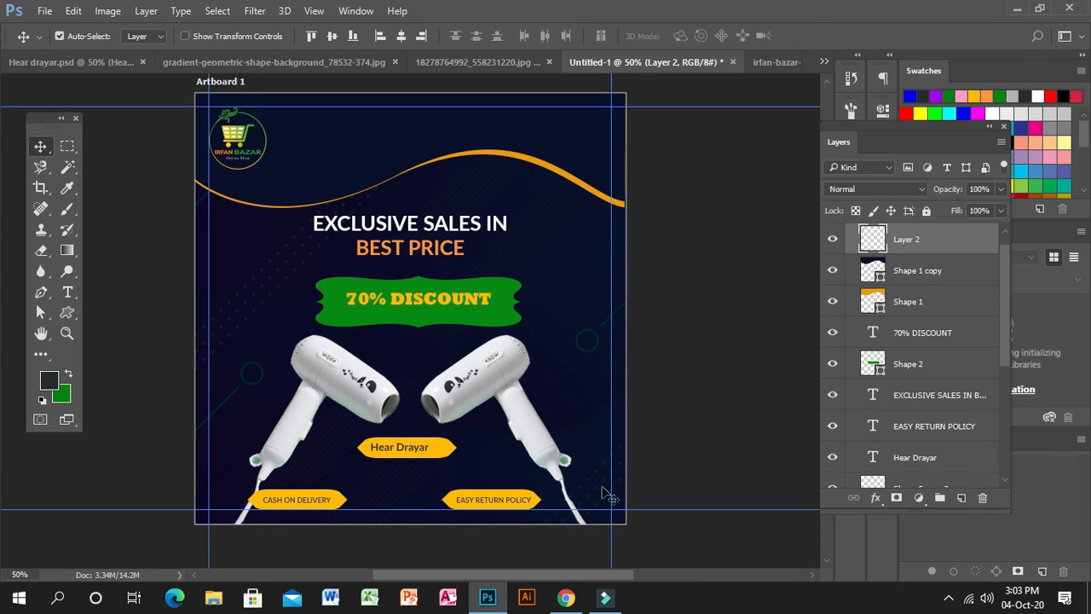
{"action": "left_click", "coordinate": [504, 495], "text": "shift"}
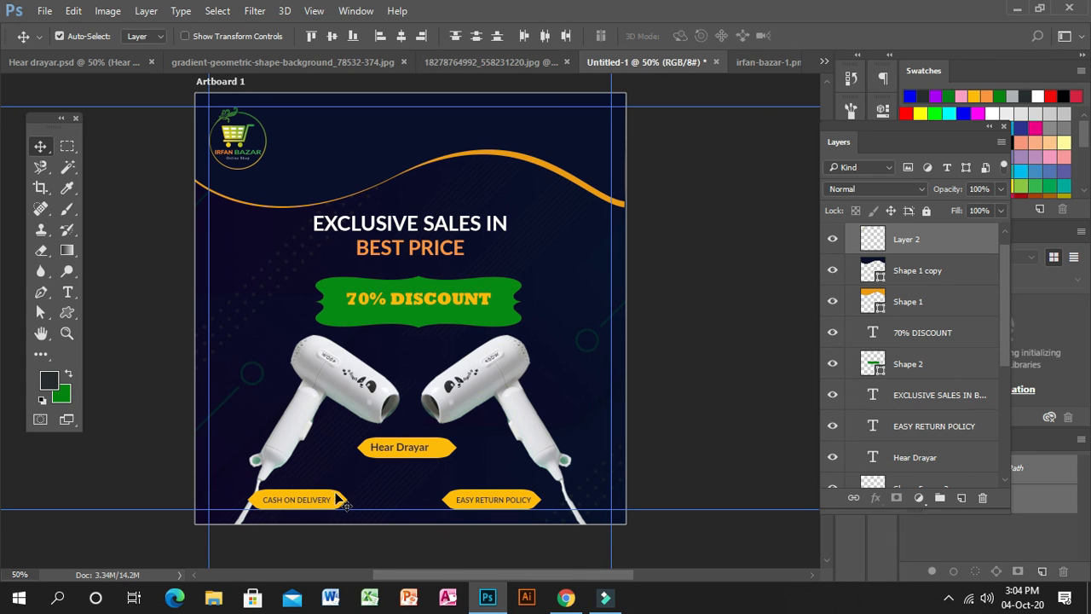
{"action": "key", "text": "Right"}
{"action": "key", "text": "Right"}
{"action": "key", "text": "Right"}
{"action": "key", "text": "Right"}
{"action": "key", "text": "Right"}
{"action": "key", "text": "Right"}
{"action": "key", "text": "Right"}
{"action": "key", "text": "Right"}
{"action": "key", "text": "Right"}
{"action": "key", "text": "Right"}
{"action": "key", "text": "Right"}
{"action": "key", "text": "Right"}
{"action": "key", "text": "Right"}
{"action": "key", "text": "Right"}
{"action": "key", "text": "Right"}
{"action": "key", "text": "Right"}
{"action": "key", "text": "Right"}
{"action": "key", "text": "Right"}
{"action": "key", "text": "Right"}
{"action": "key", "text": "Right"}
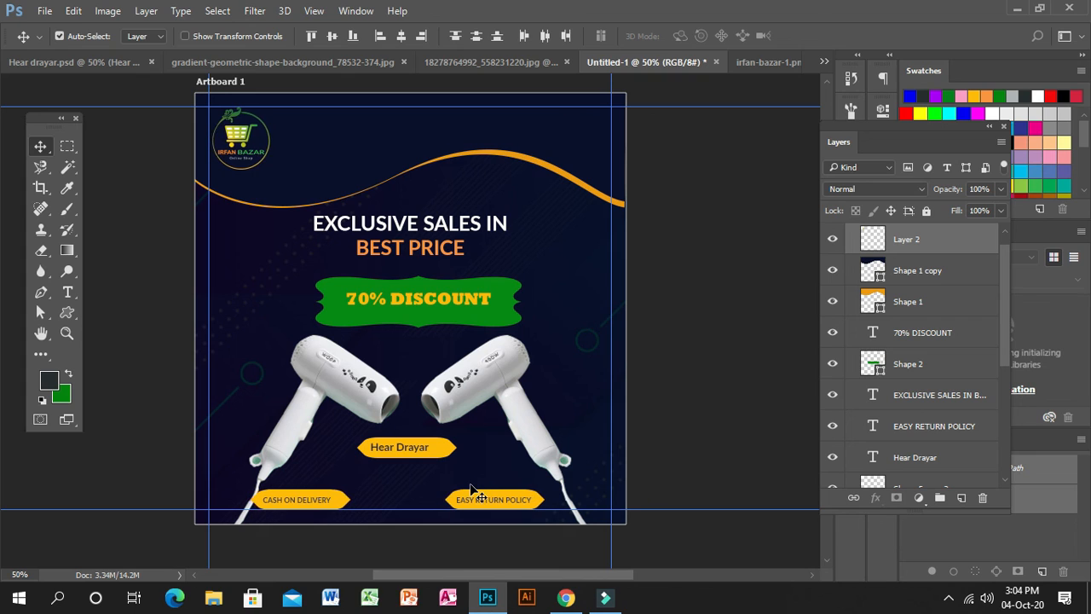
{"action": "key", "text": "Right"}
{"action": "key", "text": "Right"}
{"action": "key", "text": "Right"}
{"action": "key", "text": "Right"}
{"action": "key", "text": "Right"}
{"action": "key", "text": "Right"}
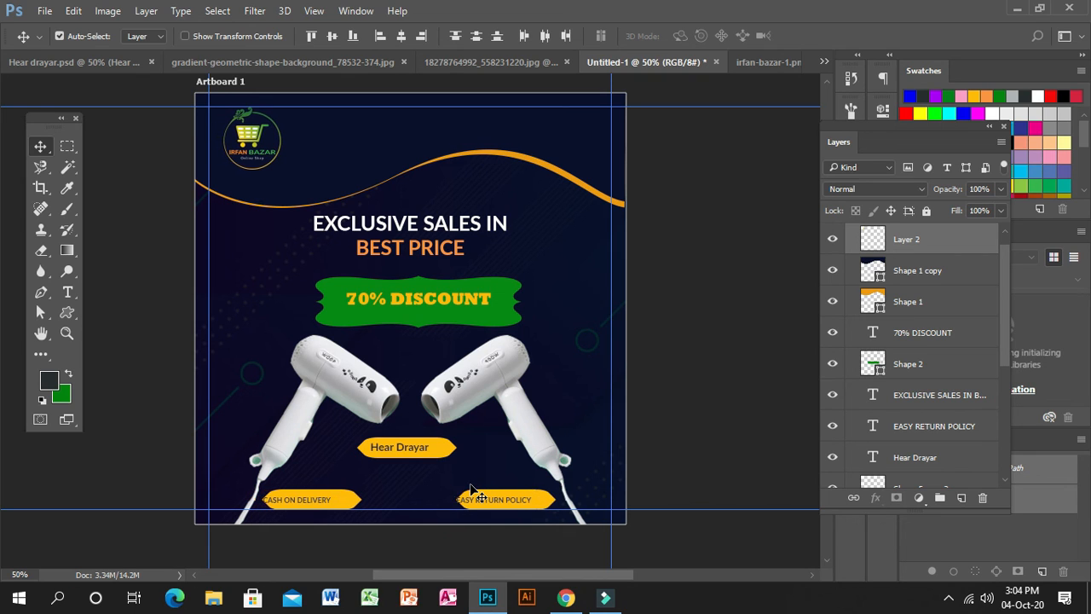
{"action": "key", "text": "Right"}
{"action": "left_click", "coordinate": [700, 424]}
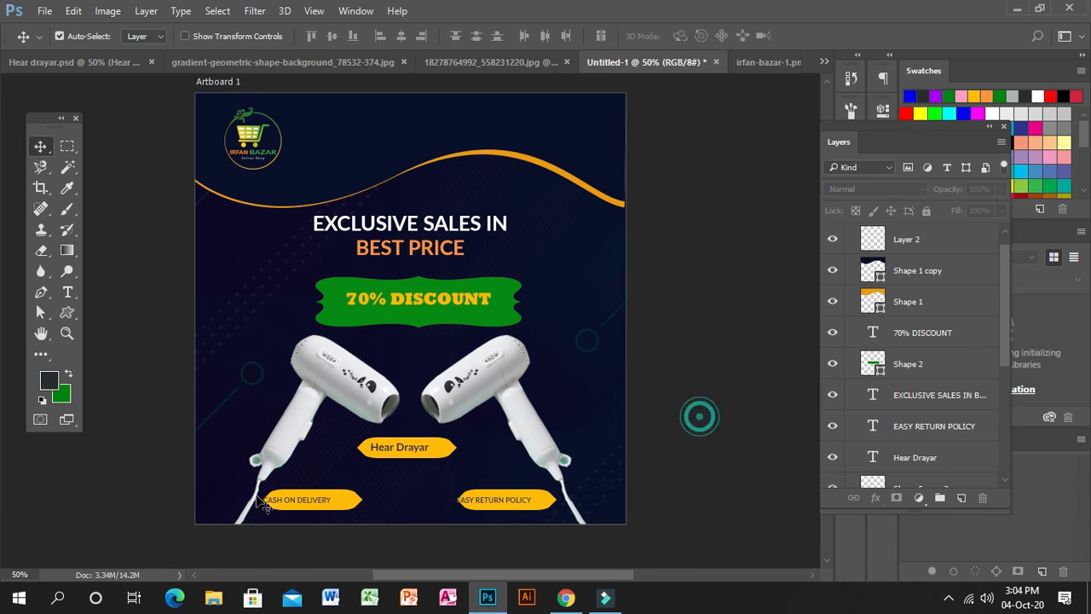
Step: Shift the CASH ON DELIVERY and EASY RETURN POLICY texts right to centre them on their yellow labels
{"action": "left_click", "coordinate": [302, 504]}
{"action": "left_click_drag", "start_coordinate": [303, 504], "coordinate": [312, 504]}
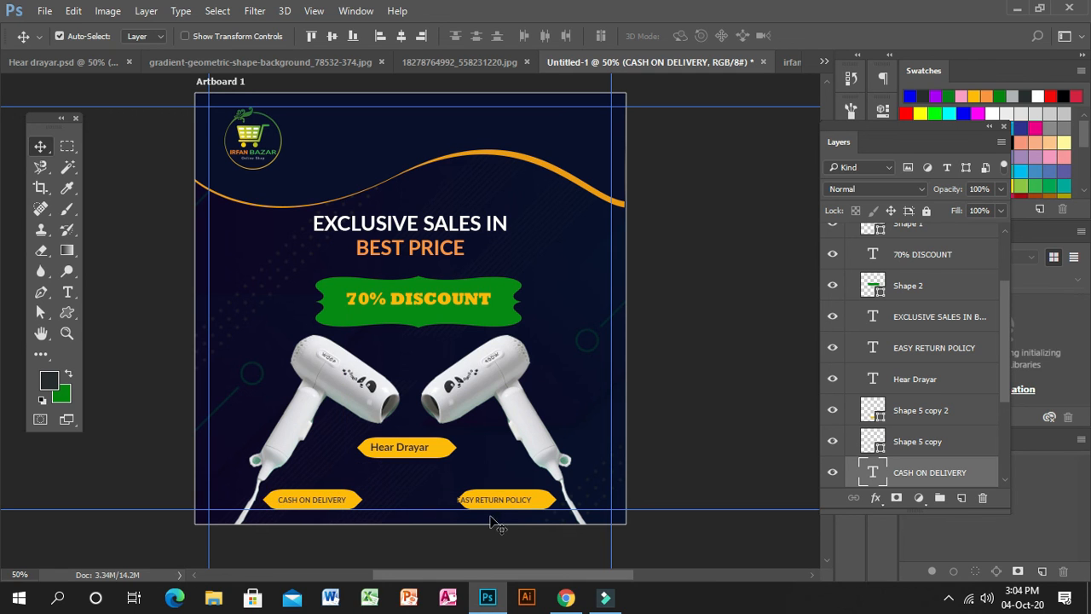
{"action": "left_click_drag", "start_coordinate": [495, 504], "coordinate": [511, 505]}
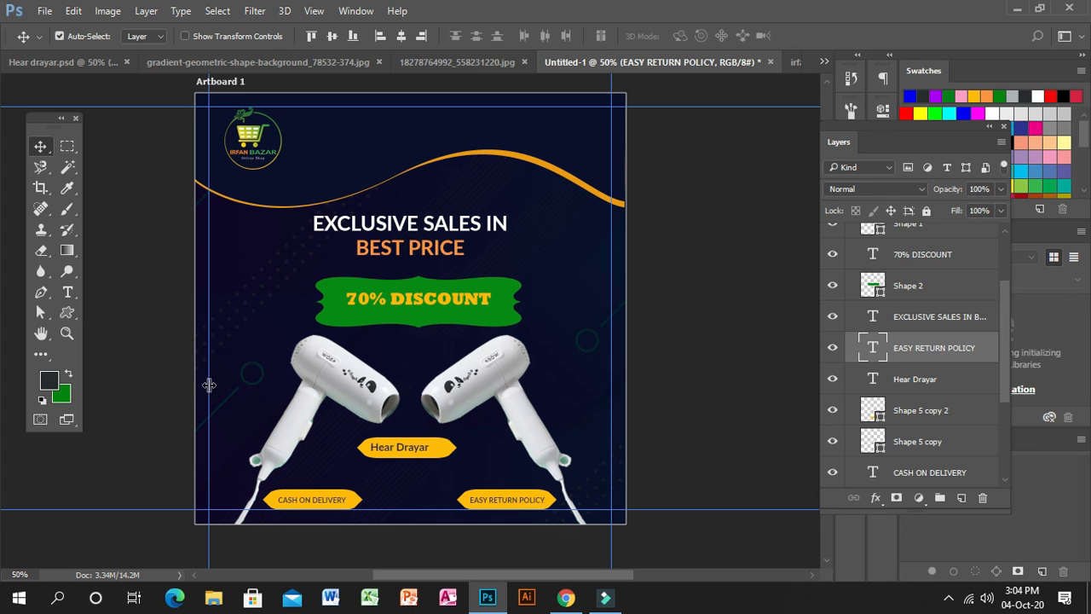
Step: Move the logo against the upper-left guides, and shift the Hear Drayar label and text so the text is centred on its label
{"action": "left_click_drag", "start_coordinate": [265, 139], "coordinate": [241, 131]}
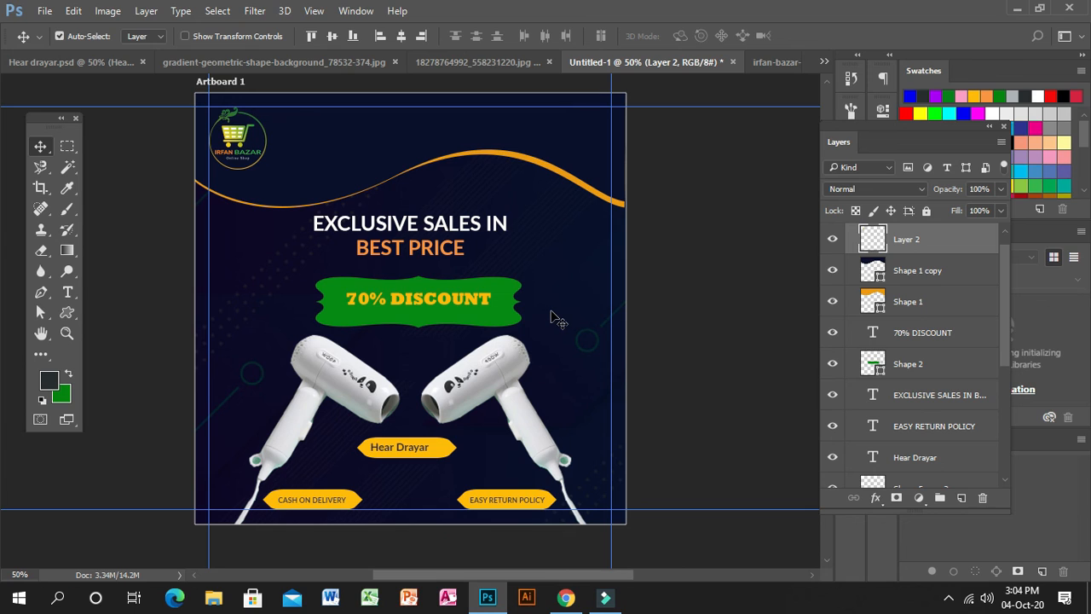
{"action": "left_click", "coordinate": [420, 456]}
{"action": "mouse_move", "coordinate": [421, 457]}
{"action": "left_mouse_down"}
{"action": "mouse_move", "coordinate": [455, 459]}
{"action": "mouse_move", "coordinate": [428, 452]}
{"action": "left_mouse_up"}
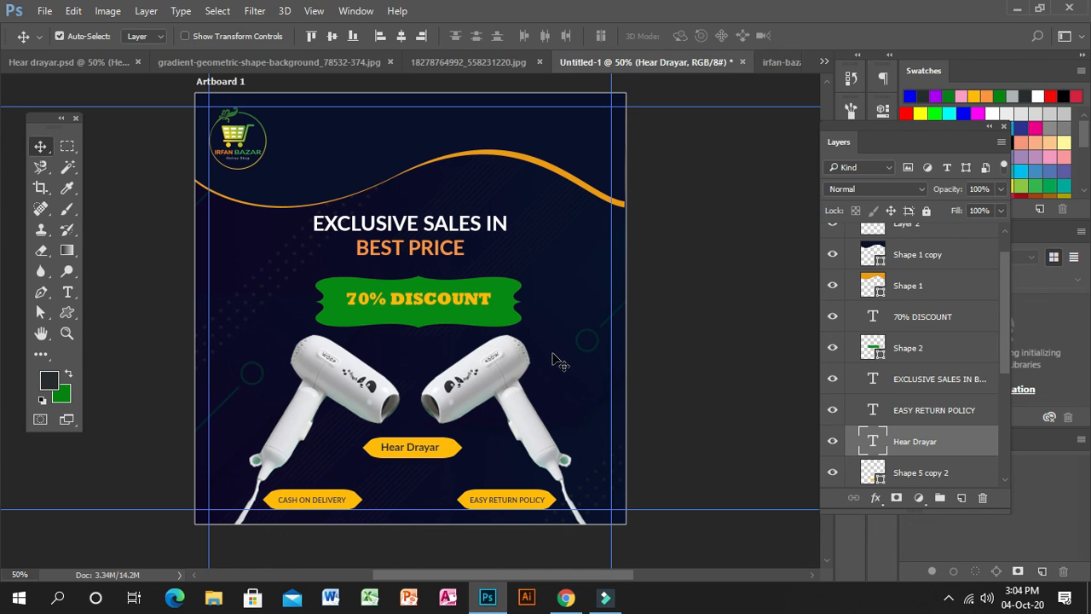
{"action": "left_click", "coordinate": [605, 596]}
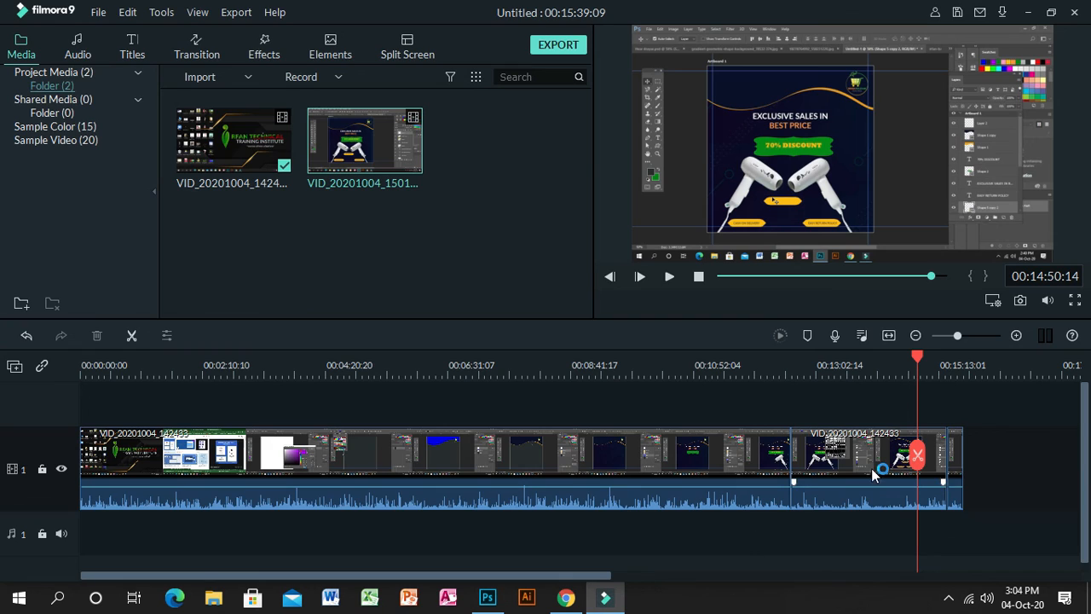
{"action": "left_click", "coordinate": [949, 598]}
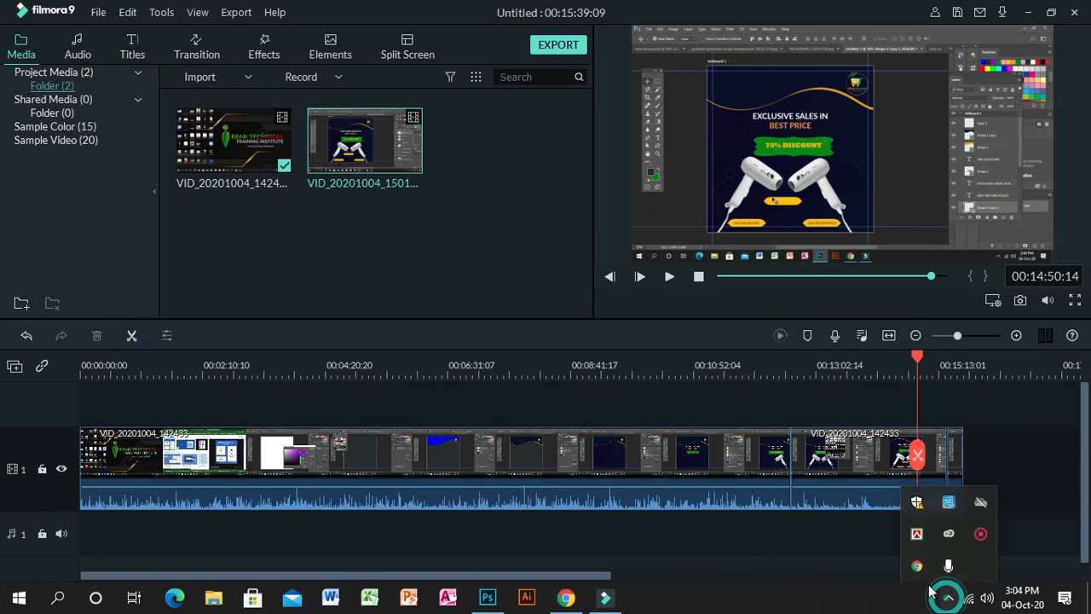
{"action": "right_click", "coordinate": [982, 535]}
{"action": "left_click", "coordinate": [952, 542]}
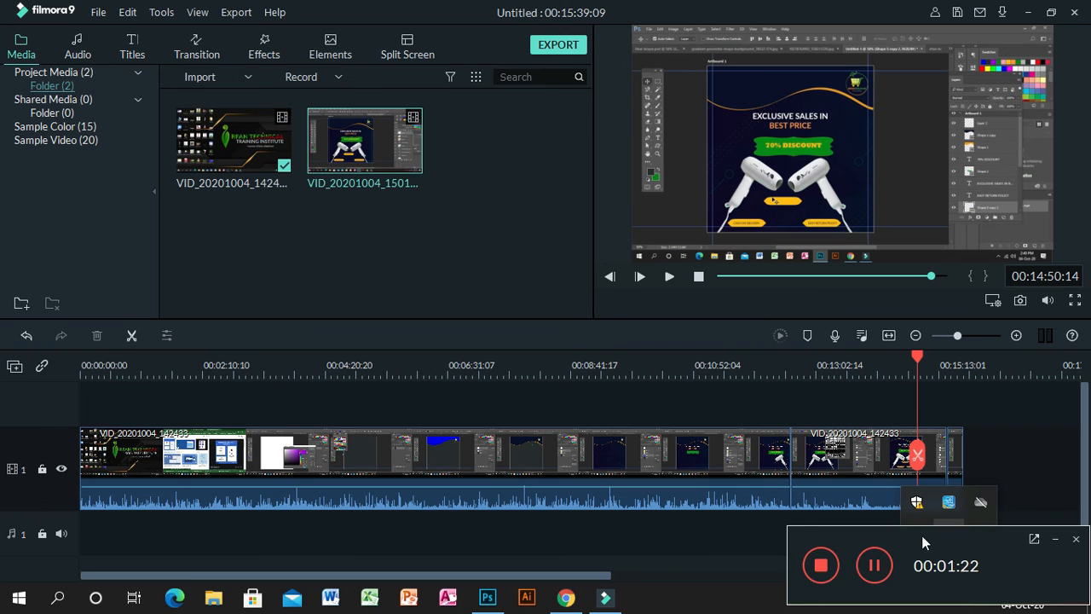